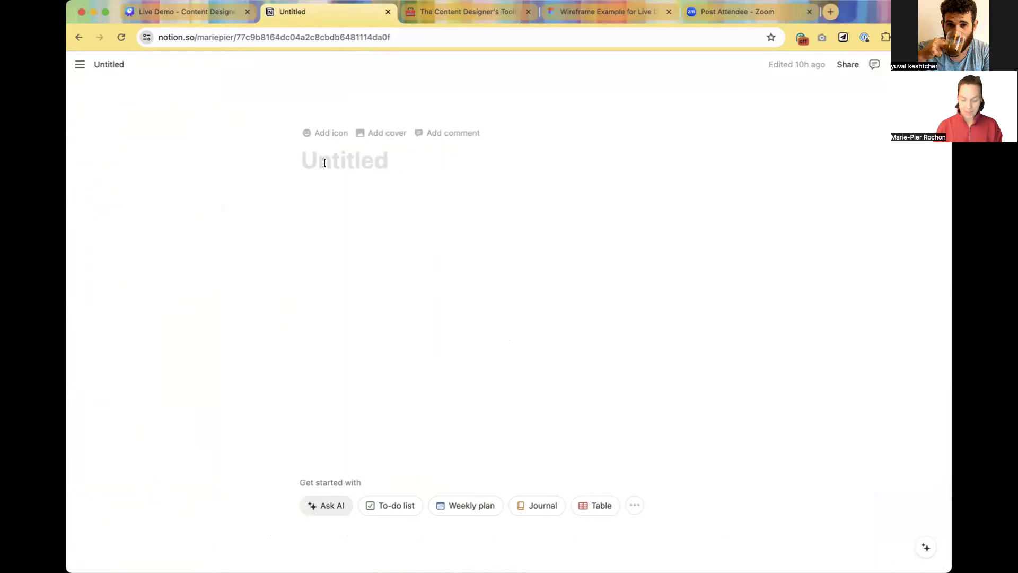
Title the untitled page "A Notion Page" and start the page body.
{"action": "type", "text": "An"}
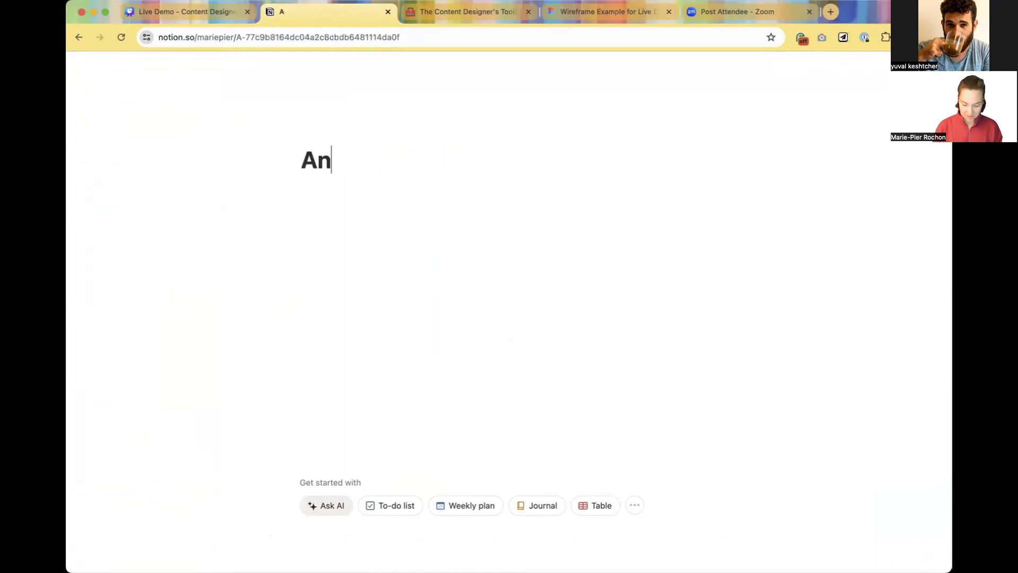
{"action": "key", "text": "BackSpace"}
{"action": "type", "text": "No"}
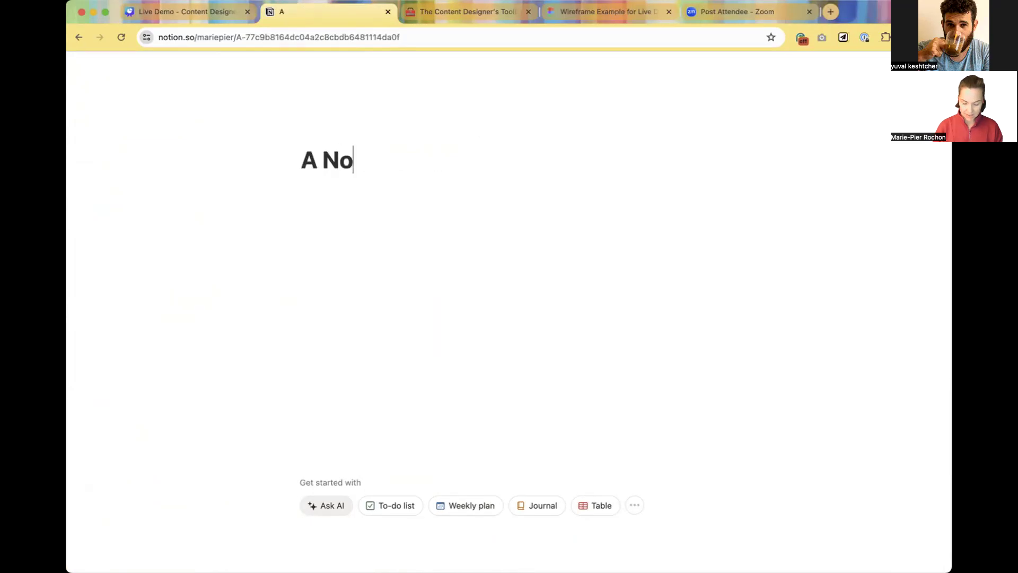
{"action": "type", "text": "tion Page"}
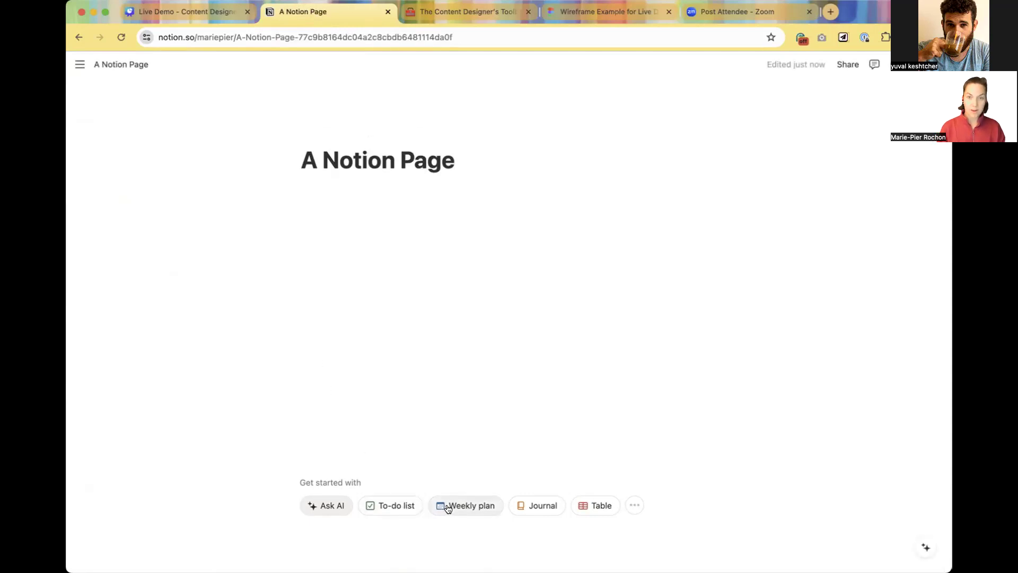
{"action": "key", "text": "Return"}
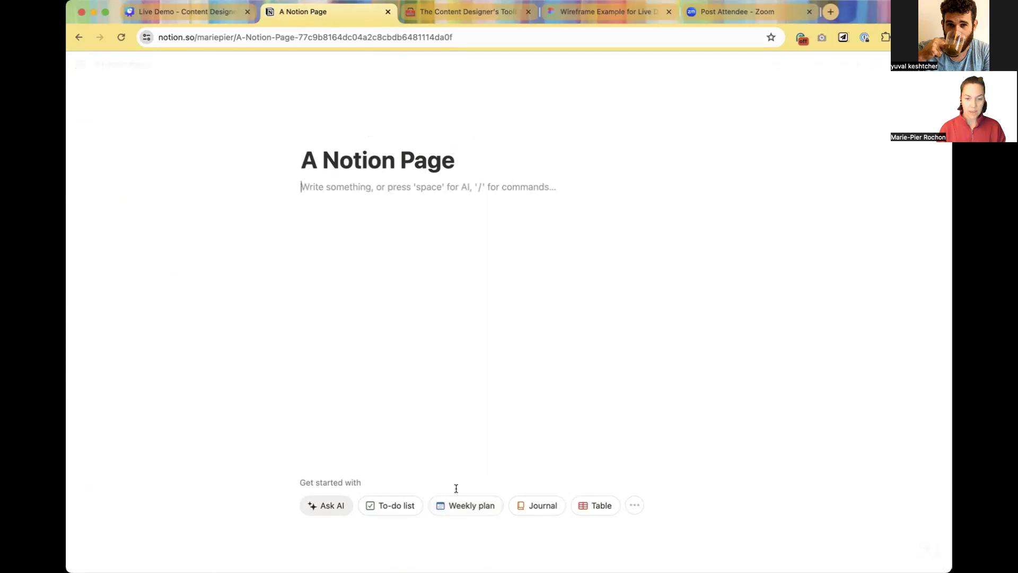
Start the page with the to-do list template and rename its first two items "Thing 1" and "Thing 2".
{"action": "left_click", "coordinate": [386, 511]}
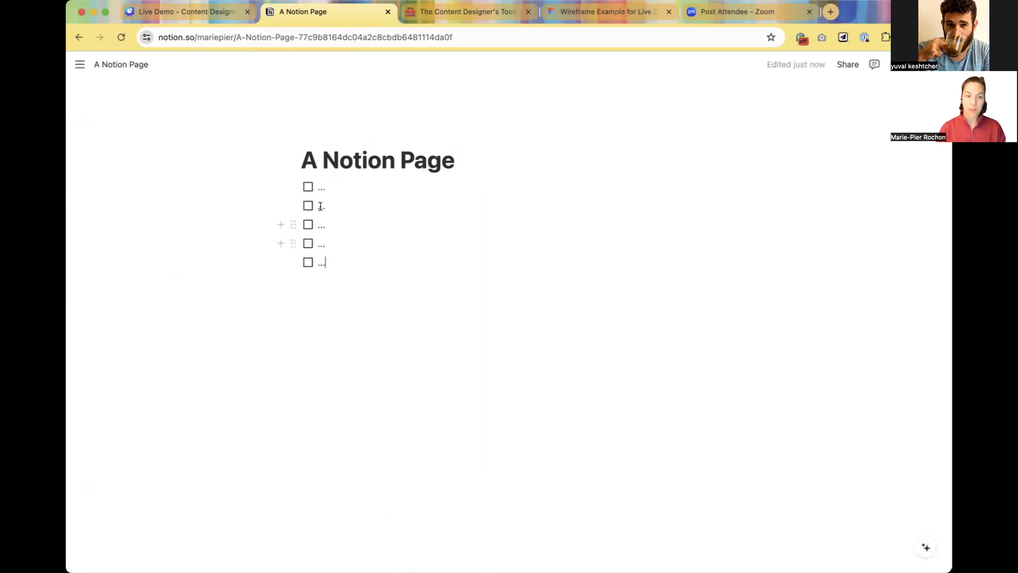
{"action": "key", "text": "BackSpace"}
{"action": "key", "text": "BackSpace"}
{"action": "type", "text": "Thing 1"}
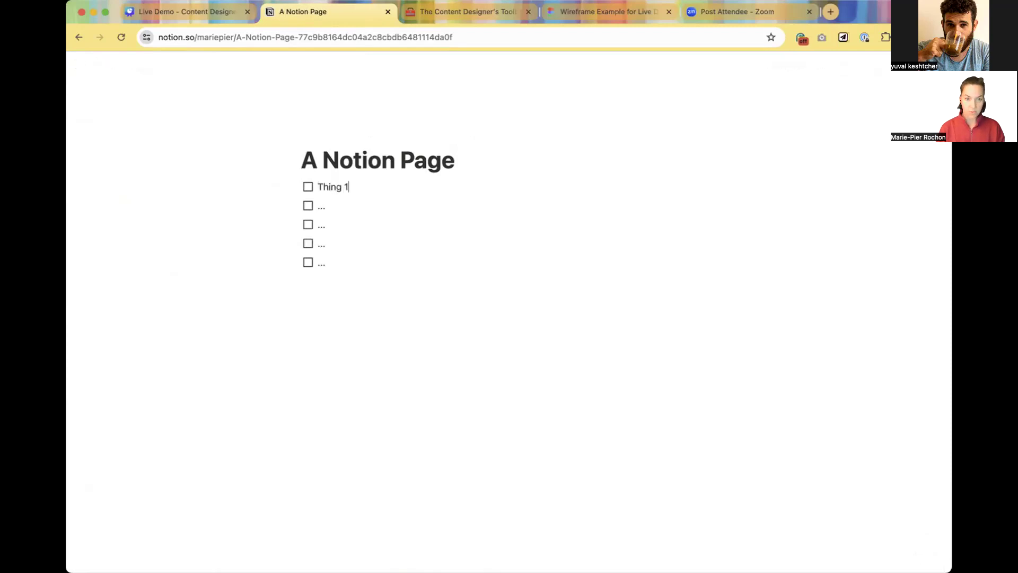
{"action": "left_click", "coordinate": [327, 206]}
{"action": "key", "text": "BackSpace"}
{"action": "key", "text": "BackSpace"}
{"action": "key", "text": "BackSpace"}
{"action": "type", "text": "T"}
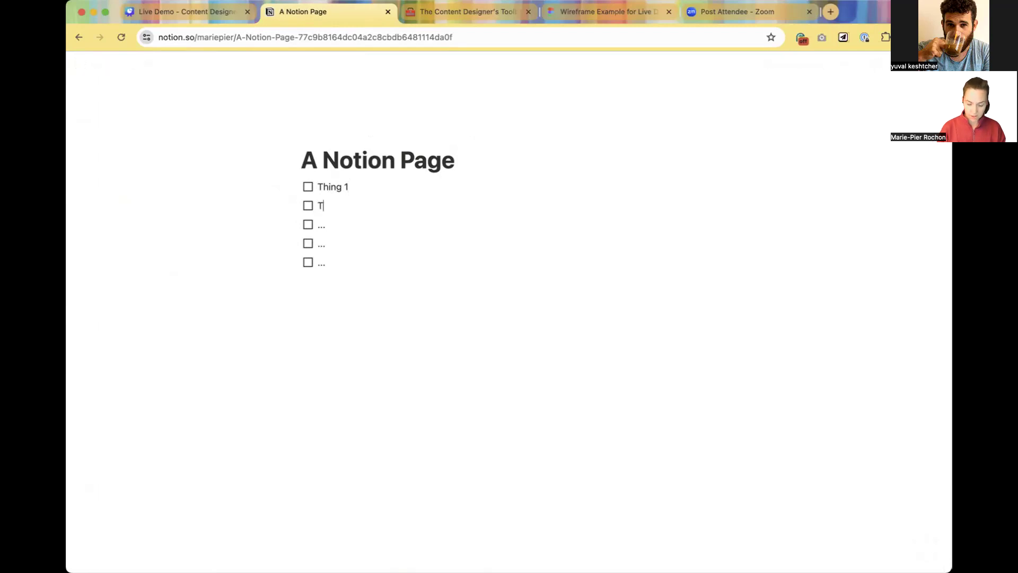
{"action": "type", "text": "hing 2"}
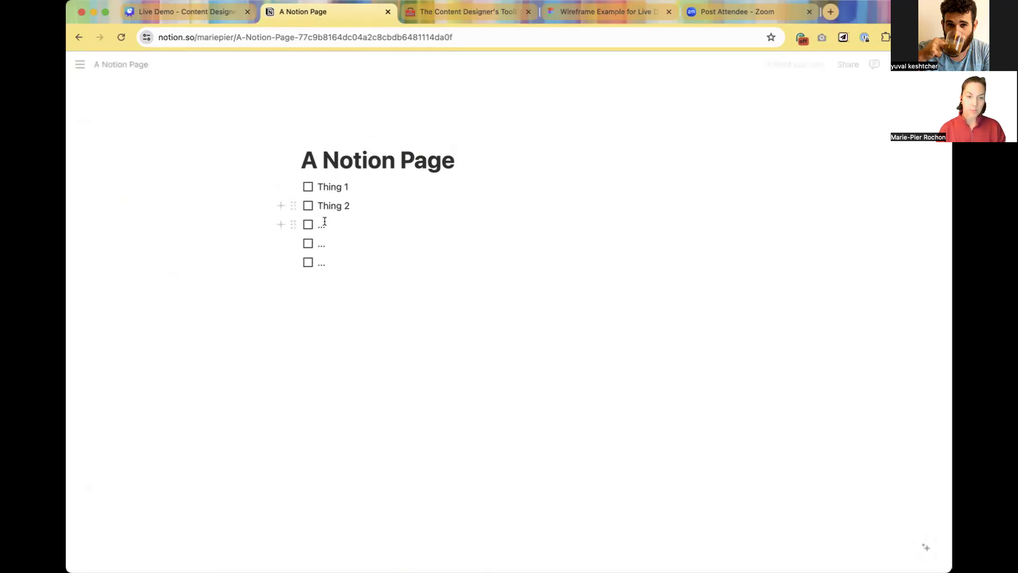
Rename the third and fourth to-do items "Thing 3" and "Thing 4".
{"action": "key", "text": "BackSpace"}
{"action": "key", "text": "BackSpace"}
{"action": "type", "text": "Thing 3"}
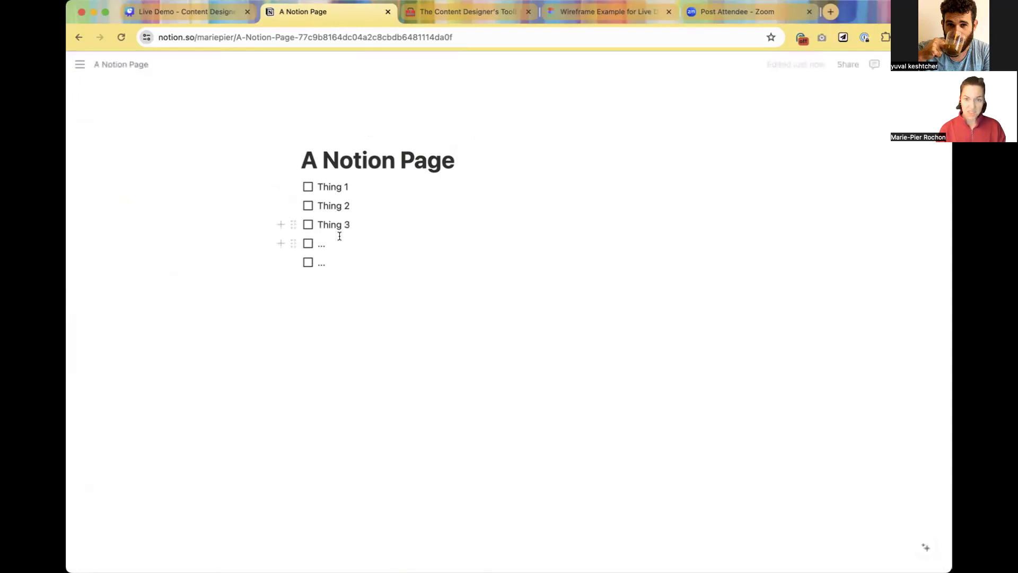
{"action": "left_click", "coordinate": [328, 243]}
{"action": "key", "text": "BackSpace"}
{"action": "key", "text": "BackSpace"}
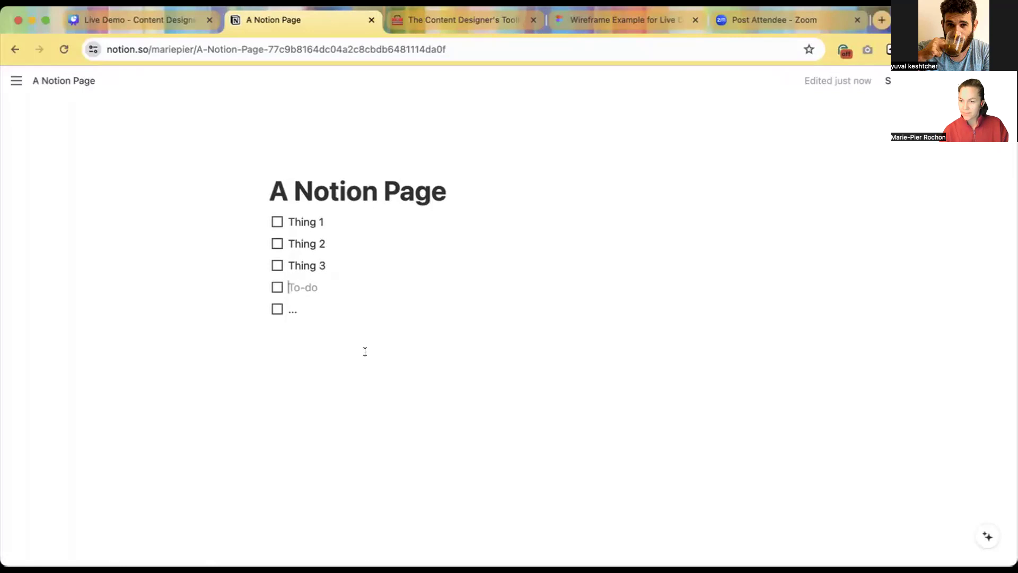
{"action": "type", "text": "Thing 4"}
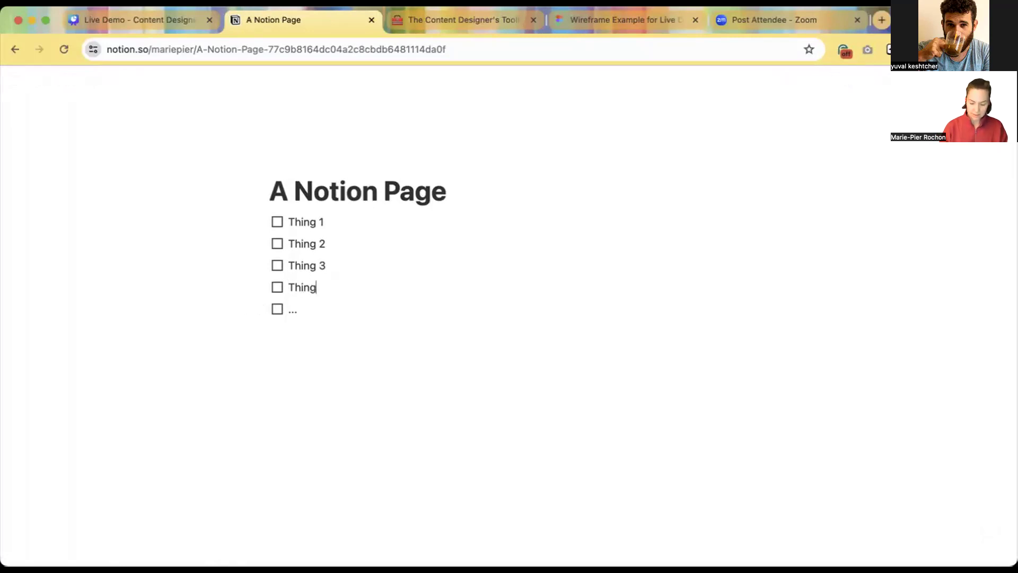
Delete the fifth placeholder to-do item and add an empty line below the list.
{"action": "left_click", "coordinate": [310, 306]}
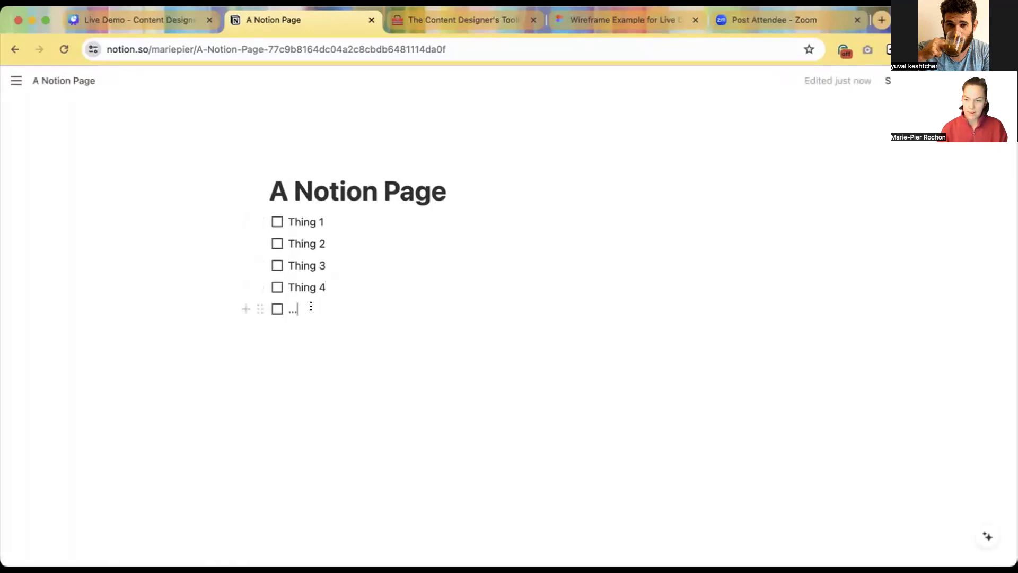
{"action": "key", "text": "BackSpace"}
{"action": "key", "text": "BackSpace"}
{"action": "key", "text": "BackSpace"}
{"action": "key", "text": "BackSpace"}
{"action": "key", "text": "BackSpace"}
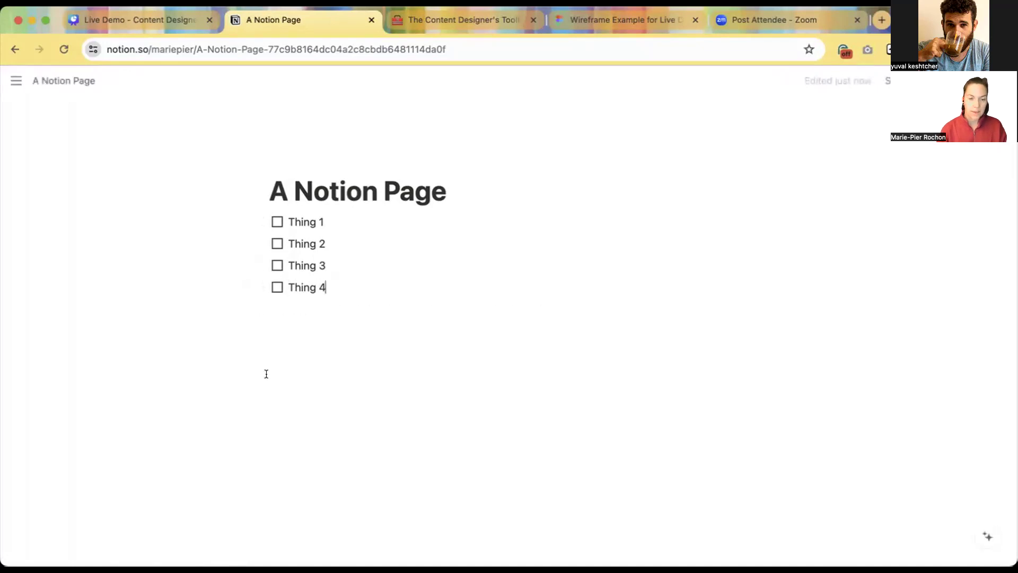
{"action": "left_click", "coordinate": [274, 351]}
{"action": "key", "text": "Return"}
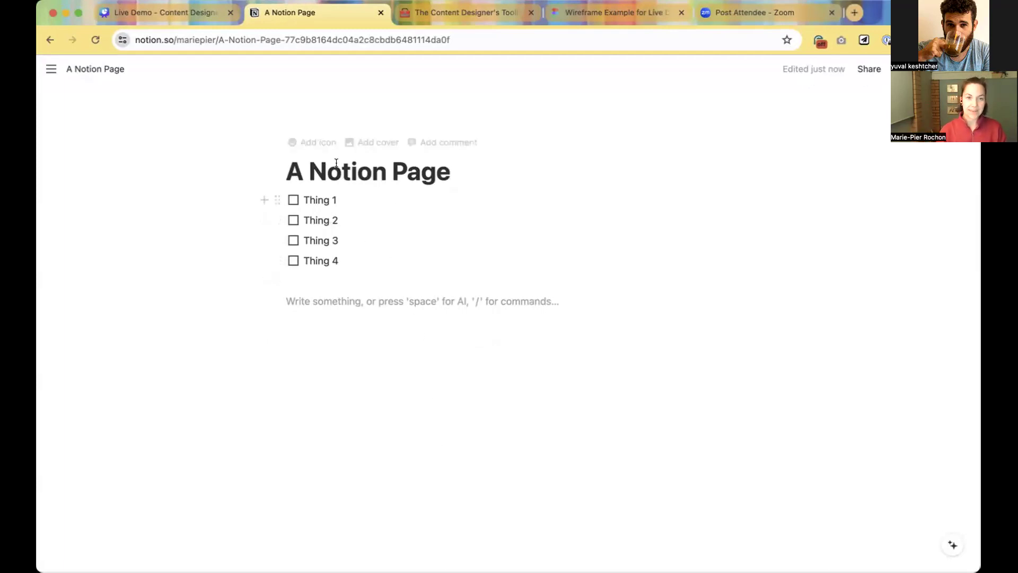
Give the page a grinning face emoji icon and a purple gradient cover from the gallery, and place the cursor below the to-do list.
{"action": "left_click", "coordinate": [298, 143]}
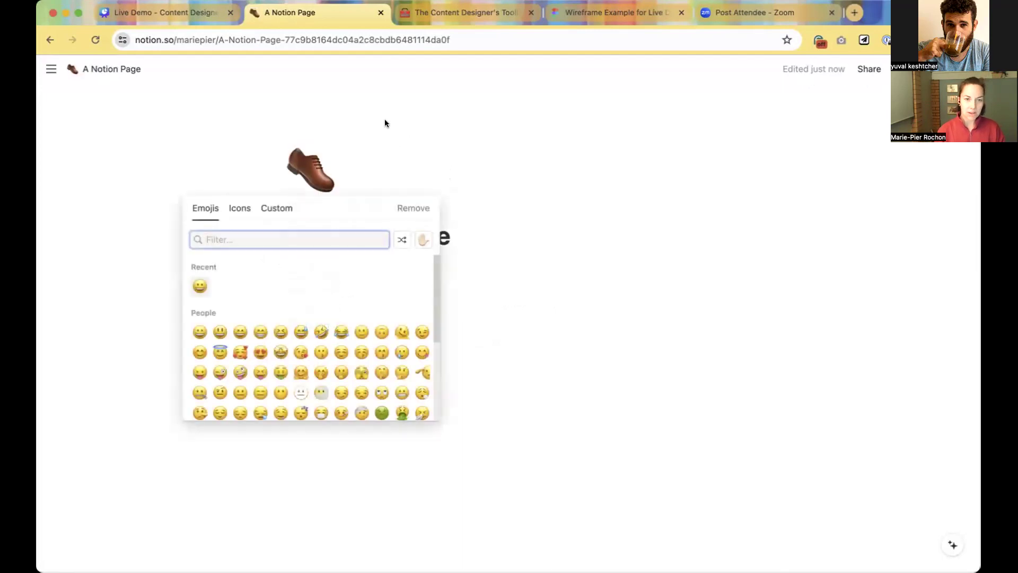
{"action": "left_click", "coordinate": [199, 286]}
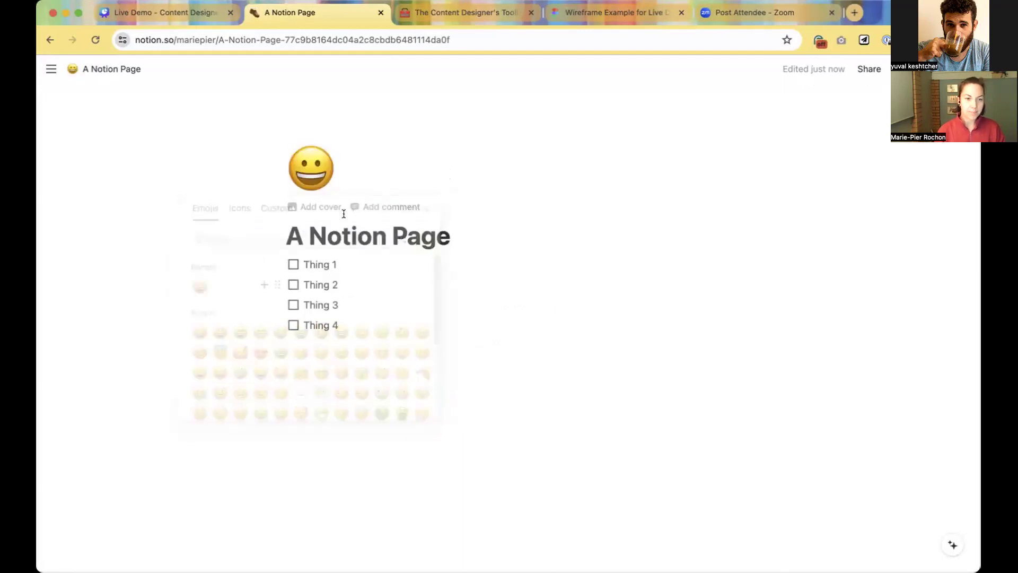
{"action": "left_click", "coordinate": [321, 206]}
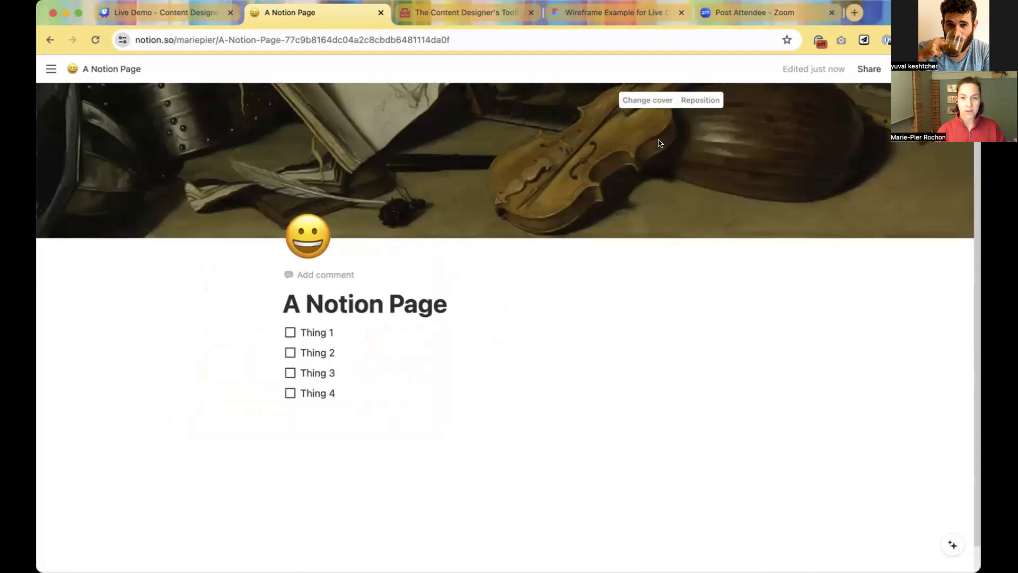
{"action": "left_click", "coordinate": [647, 99]}
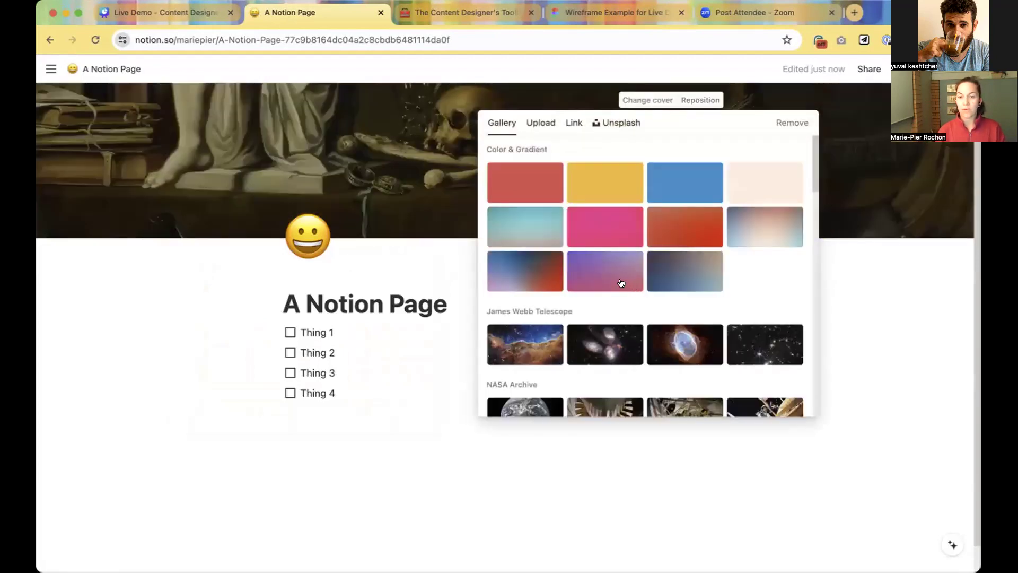
{"action": "left_click", "coordinate": [833, 283]}
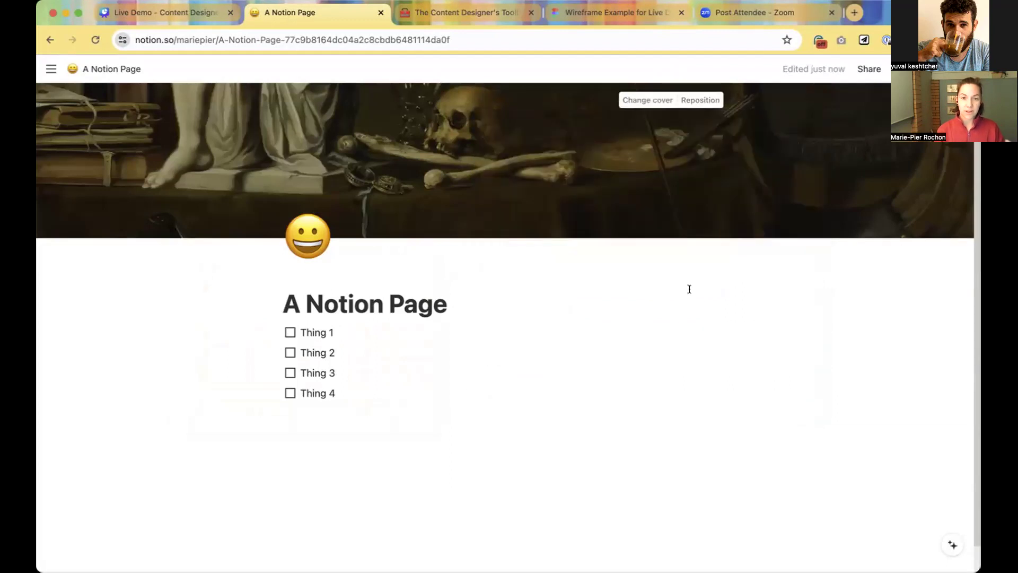
{"action": "scroll", "coordinate": [624, 298], "scroll_direction": "down", "scroll_amount": 1}
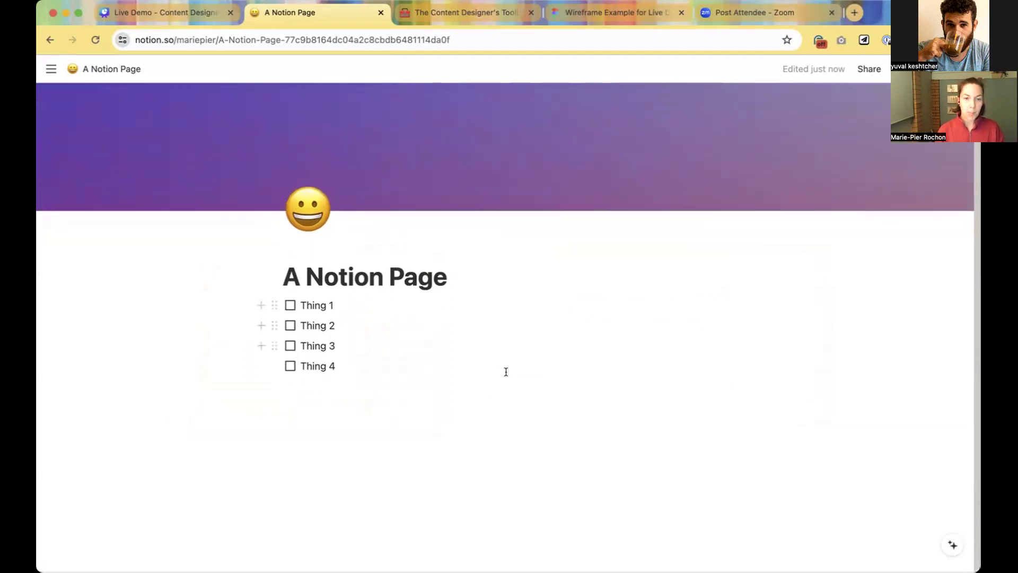
{"action": "left_click", "coordinate": [334, 443]}
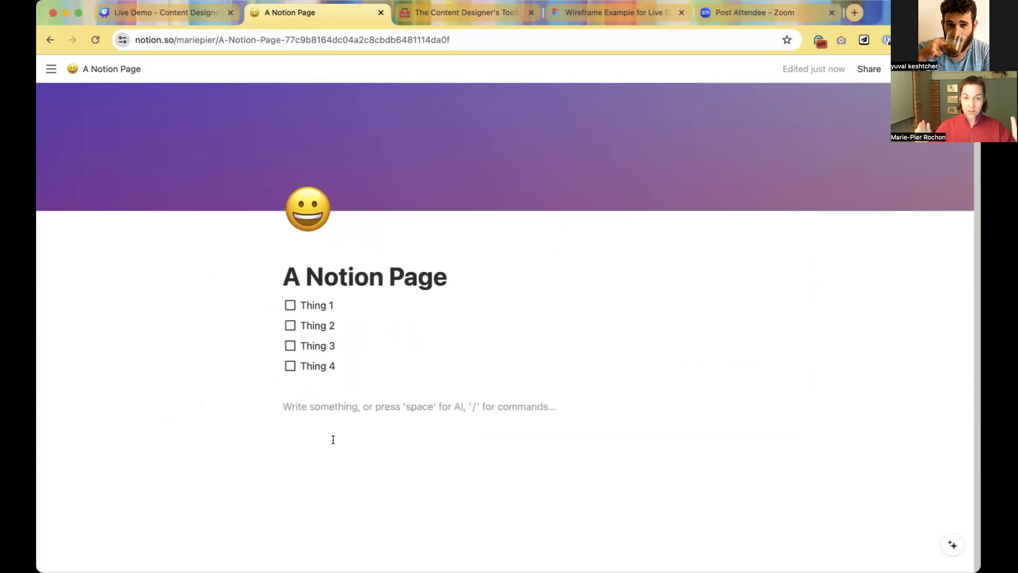
Check and uncheck the Thing 1 and Thing 3 to-dos to try out the checkboxes.
{"action": "left_click", "coordinate": [289, 305]}
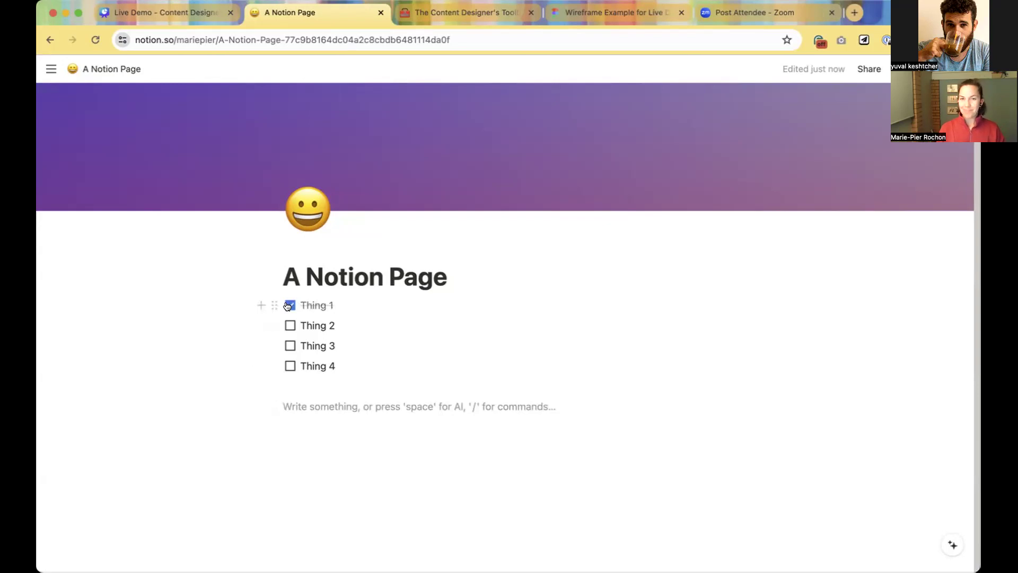
{"action": "left_click", "coordinate": [289, 306]}
{"action": "left_click", "coordinate": [290, 345]}
{"action": "left_click", "coordinate": [290, 346]}
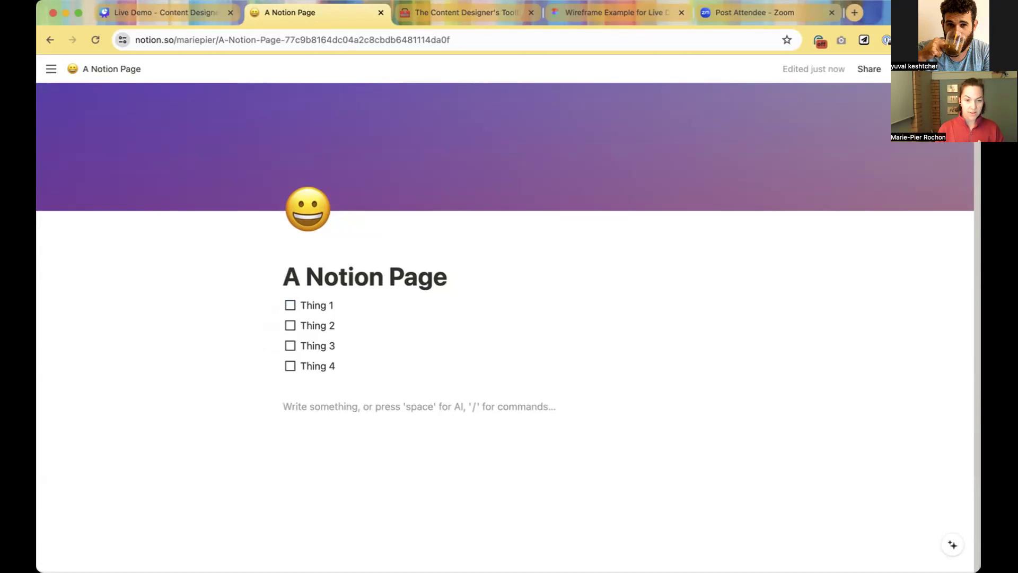
Insert an inline database below the to-do list.
{"action": "type", "text": "/data"}
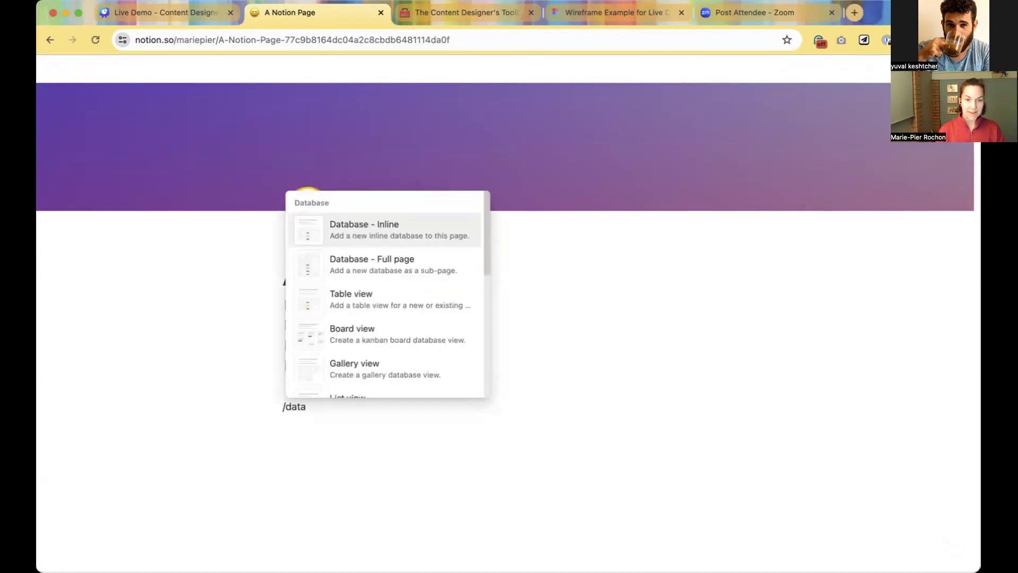
{"action": "left_click", "coordinate": [381, 228]}
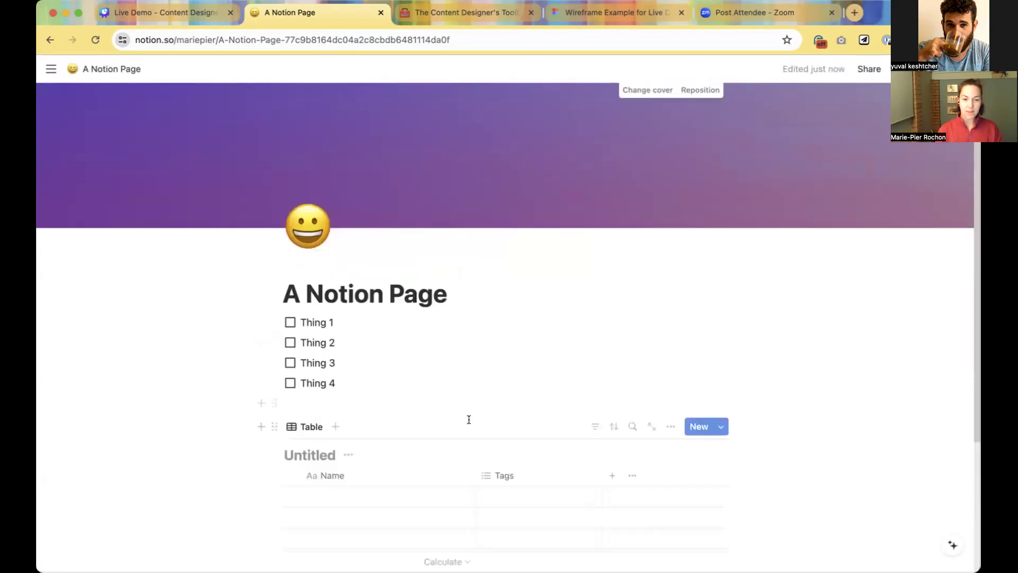
Move the Thing 1, Thing 2 and Thing 3 to-dos into the database table in that order.
{"action": "scroll", "coordinate": [469, 419], "scroll_direction": "down", "scroll_amount": 2}
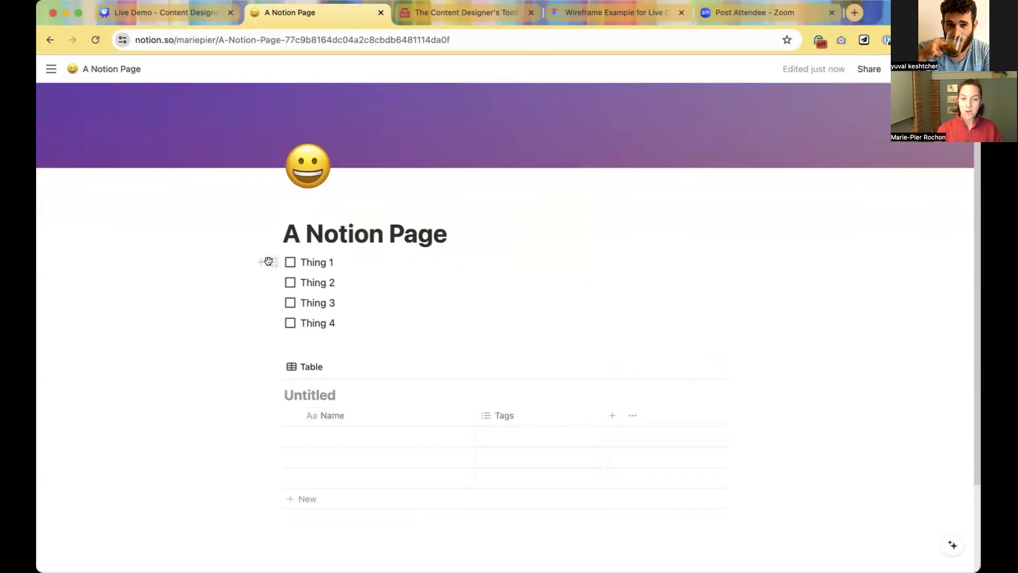
{"action": "left_click_drag", "start_coordinate": [268, 261], "coordinate": [337, 432]}
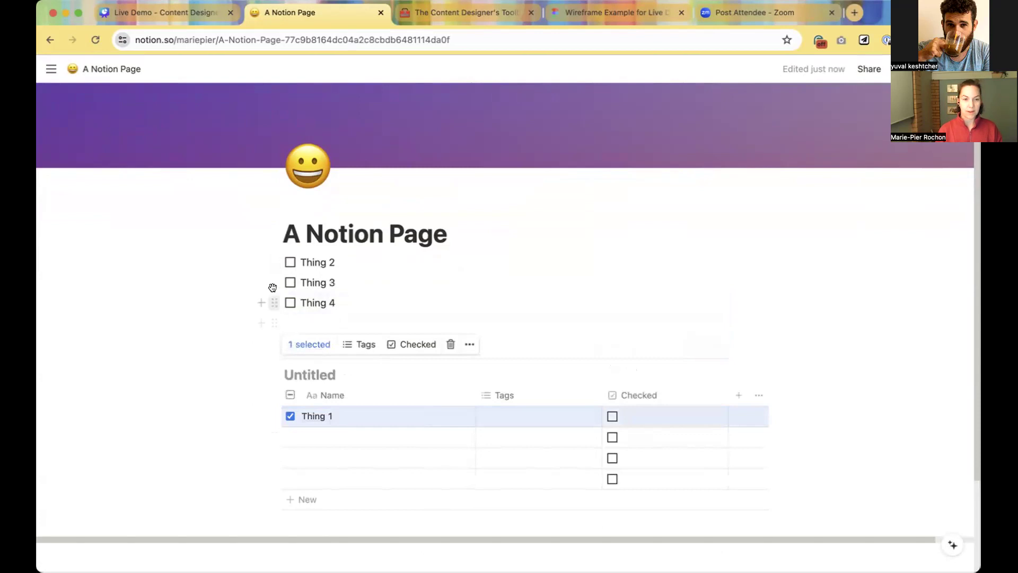
{"action": "left_click_drag", "start_coordinate": [273, 262], "coordinate": [301, 435]}
{"action": "left_click_drag", "start_coordinate": [273, 262], "coordinate": [308, 434]}
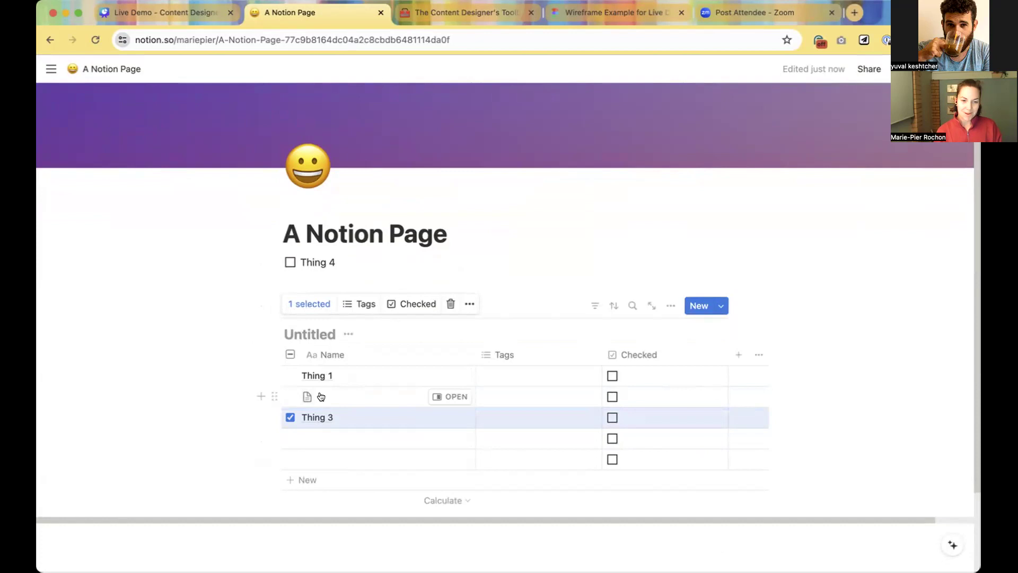
Name the untitled second database entry "Thing 2" on its own page, close that page and deselect the Thing 3 row.
{"action": "left_click", "coordinate": [438, 393]}
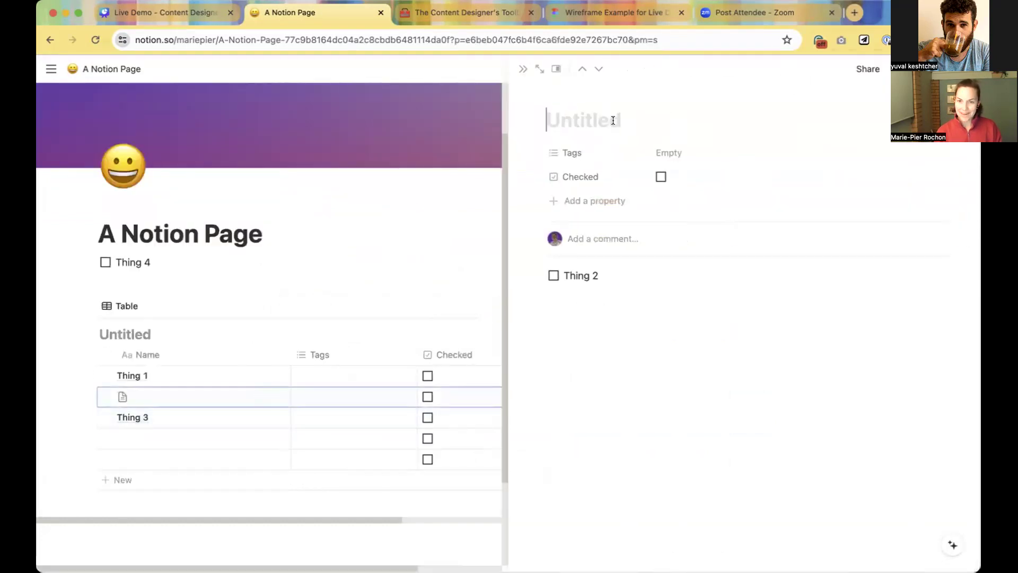
{"action": "type", "text": "Thing 2"}
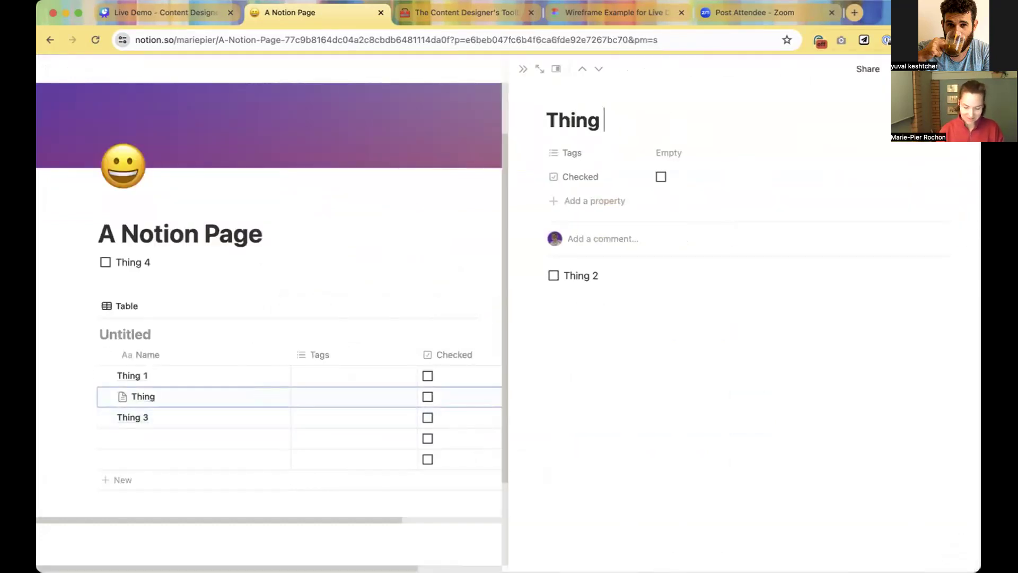
{"action": "left_click", "coordinate": [384, 282]}
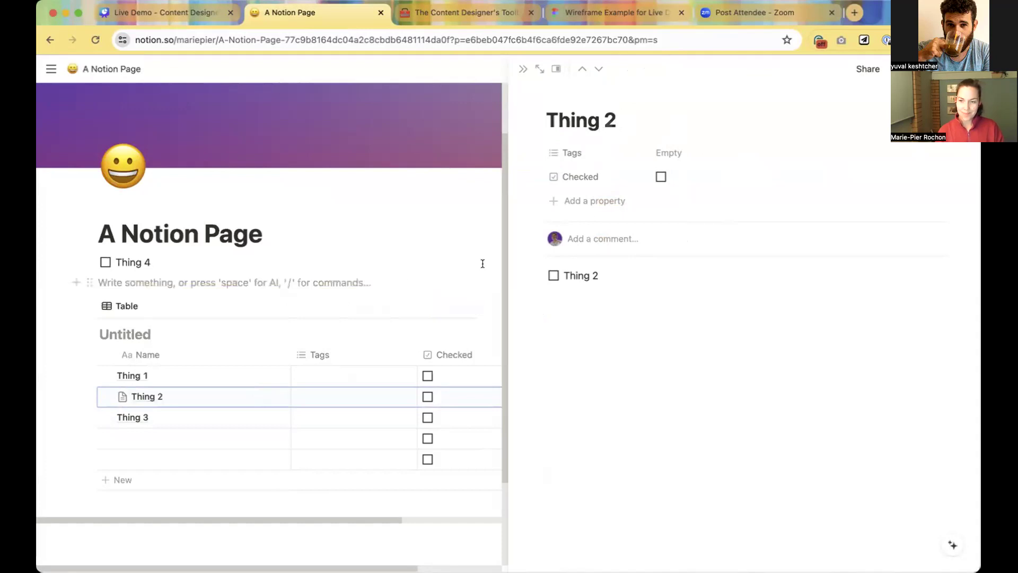
{"action": "left_click", "coordinate": [497, 233]}
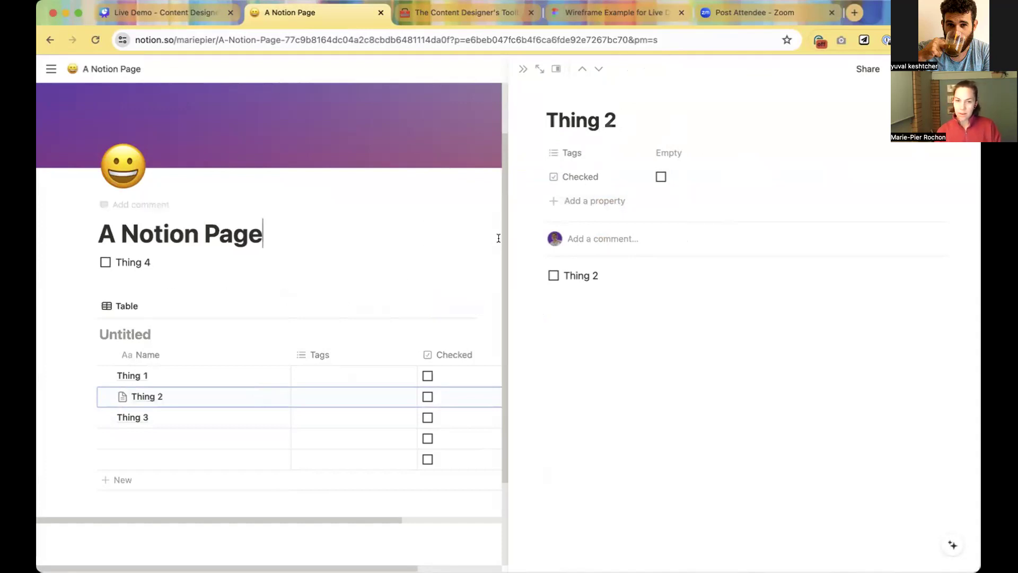
{"action": "left_click_drag", "start_coordinate": [501, 234], "coordinate": [746, 224]}
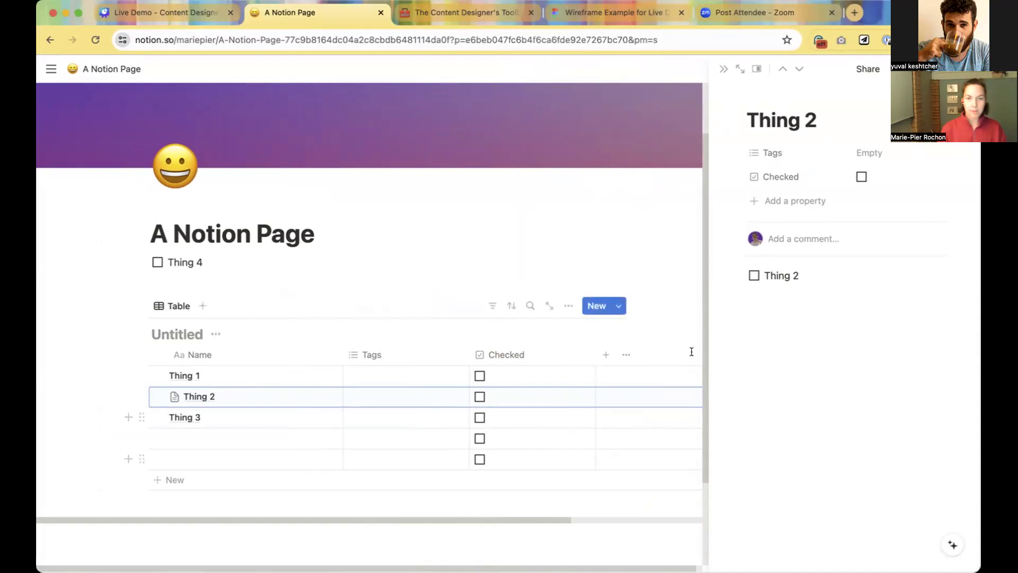
{"action": "left_click", "coordinate": [723, 69]}
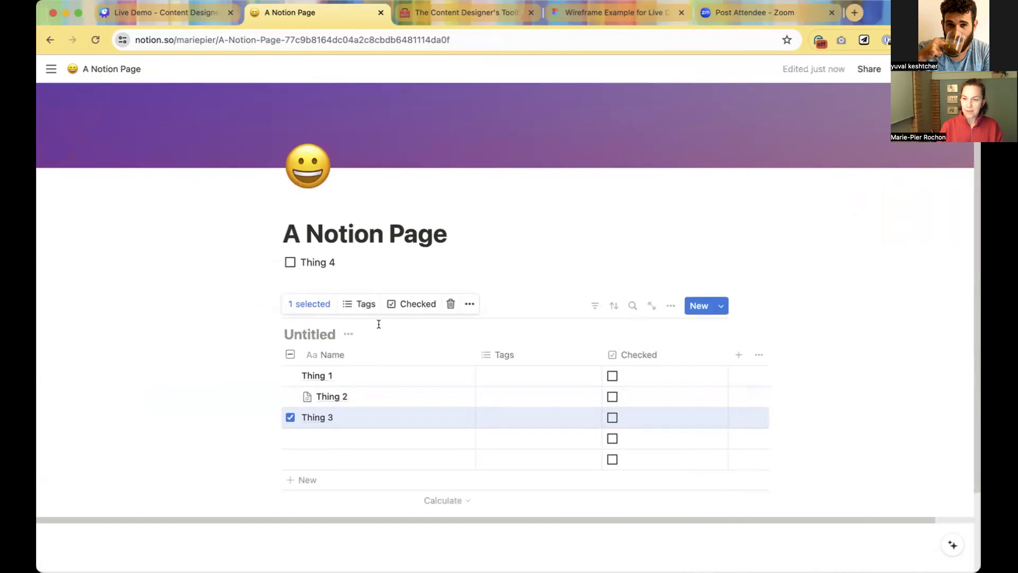
{"action": "left_click", "coordinate": [289, 418]}
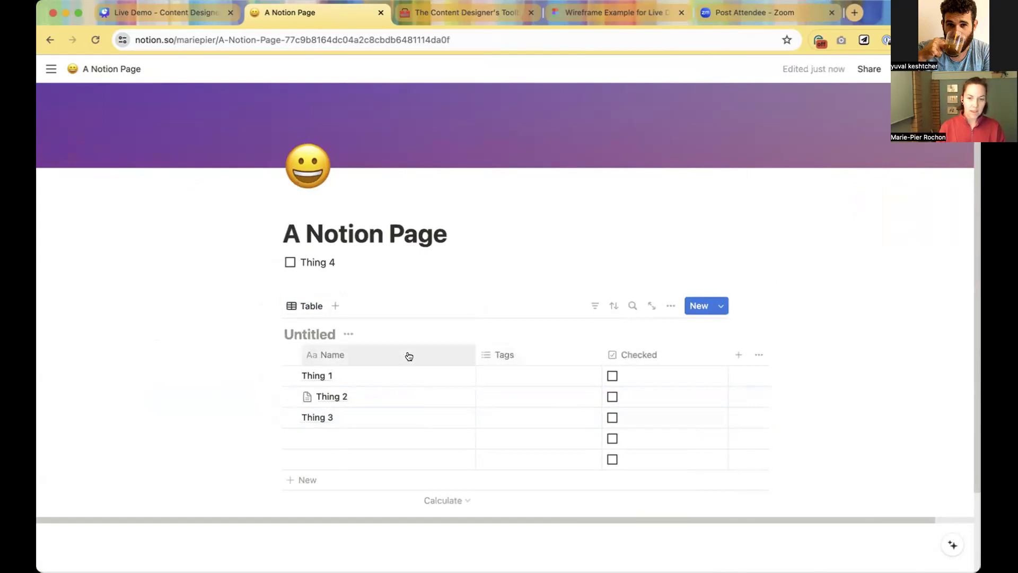
Add the options Important, Urgent and Backburner to the database's Tags property.
{"action": "left_click", "coordinate": [504, 355]}
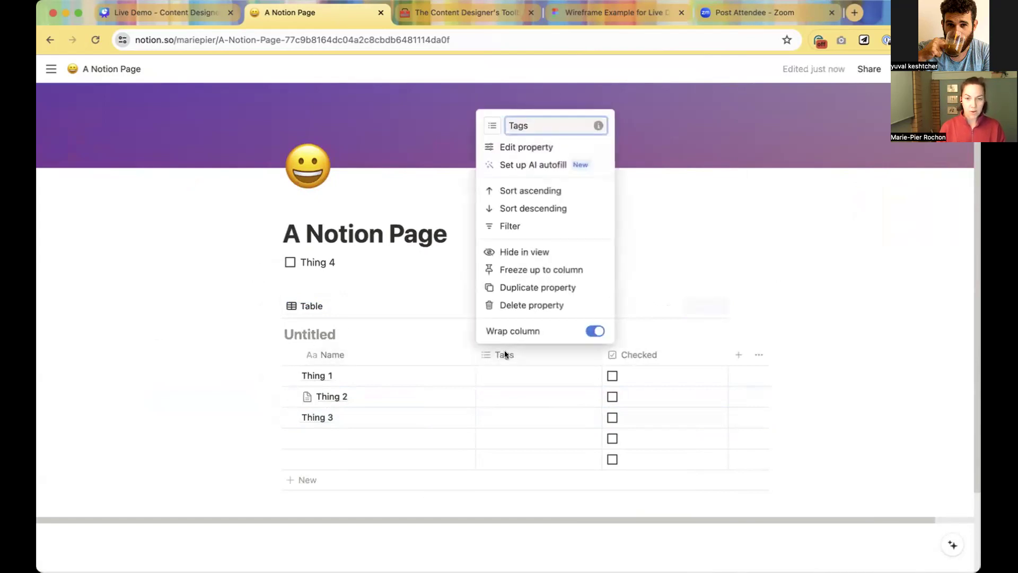
{"action": "left_click", "coordinate": [553, 147]}
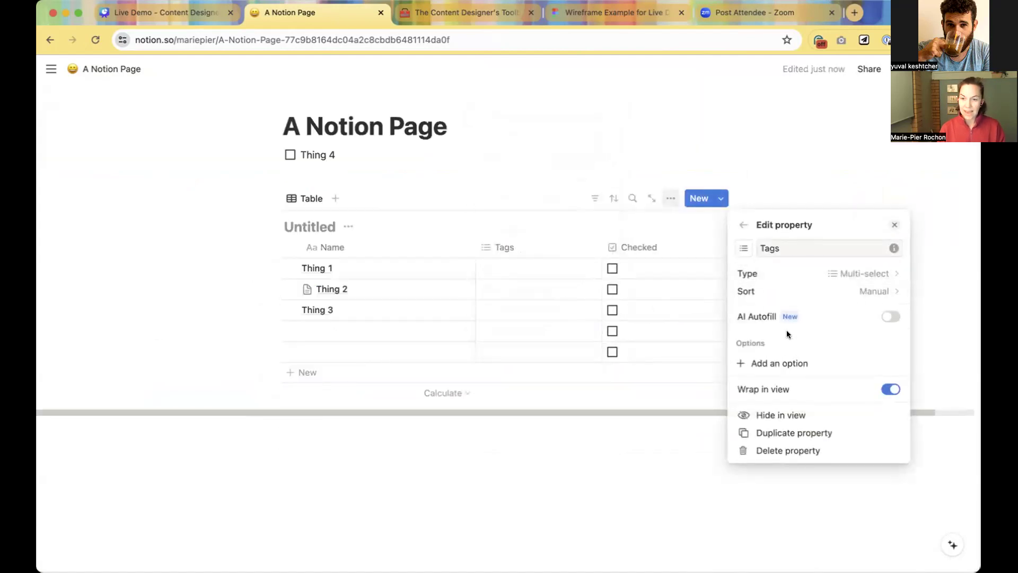
{"action": "left_click", "coordinate": [773, 362]}
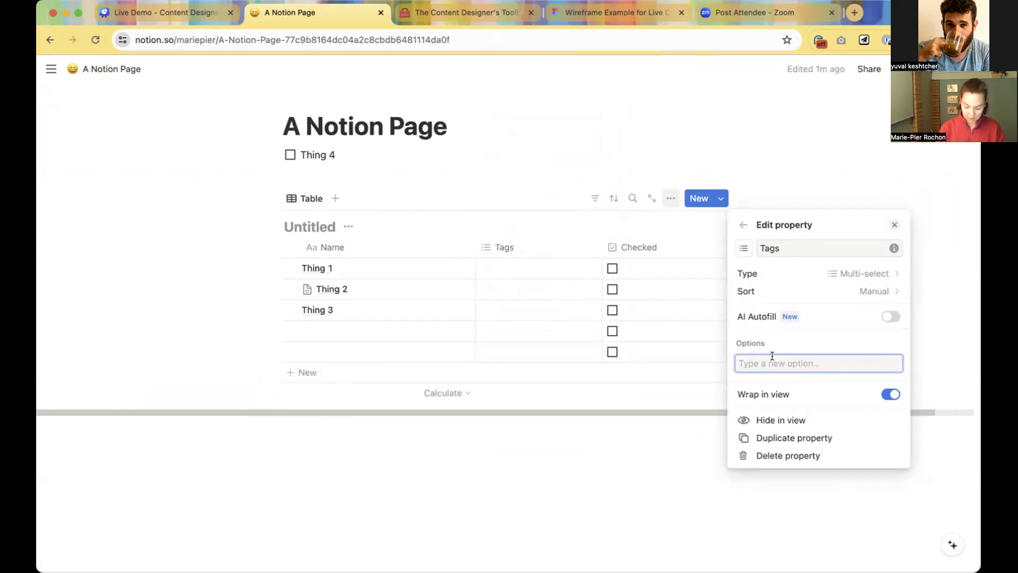
{"action": "type", "text": "Important"}
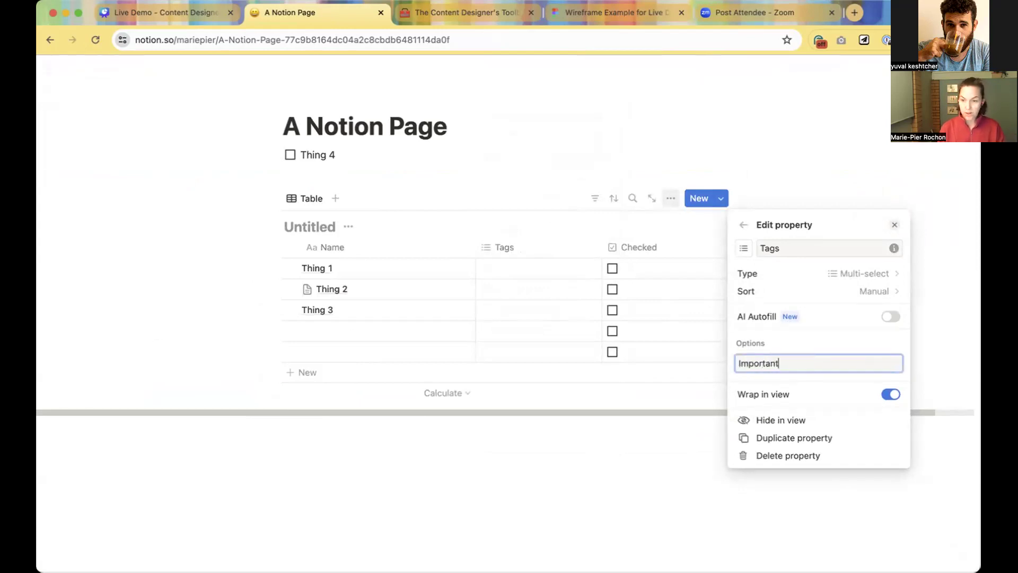
{"action": "key", "text": "Return"}
{"action": "type", "text": "Urgent"}
{"action": "key", "text": "Return"}
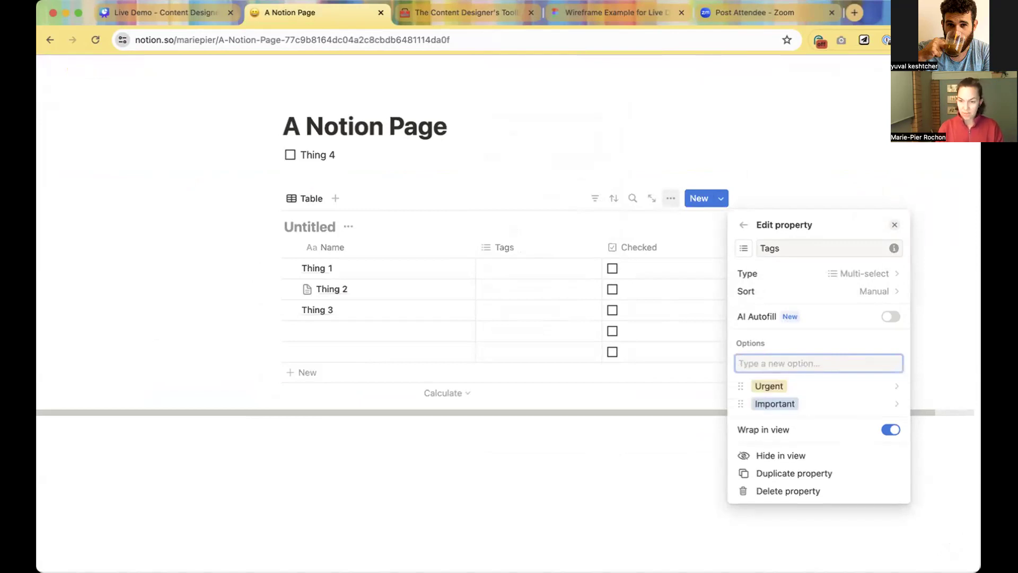
{"action": "type", "text": "Backbrune"}
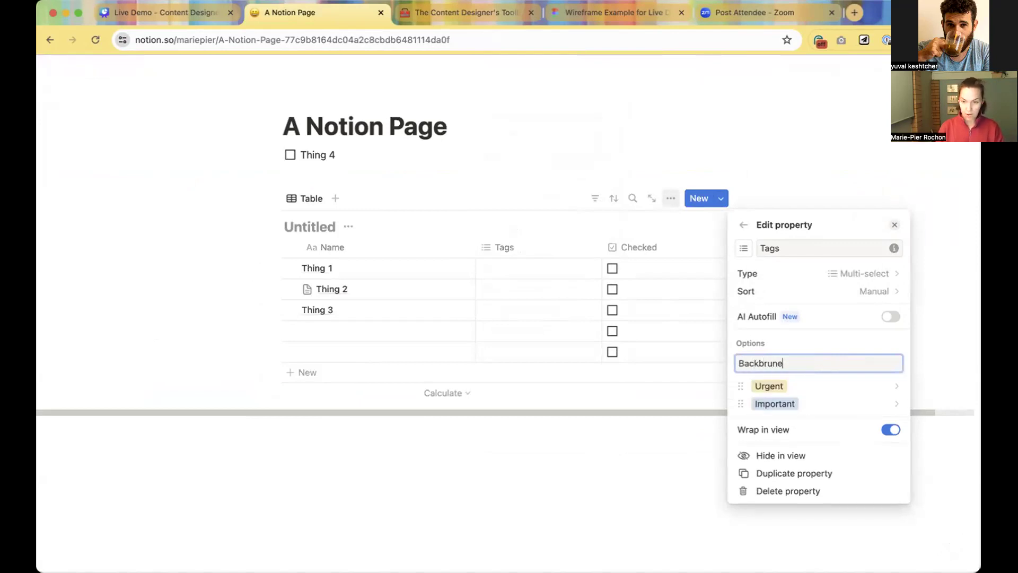
{"action": "key", "text": "BackSpace"}
{"action": "key", "text": "BackSpace"}
{"action": "type", "text": "r"}
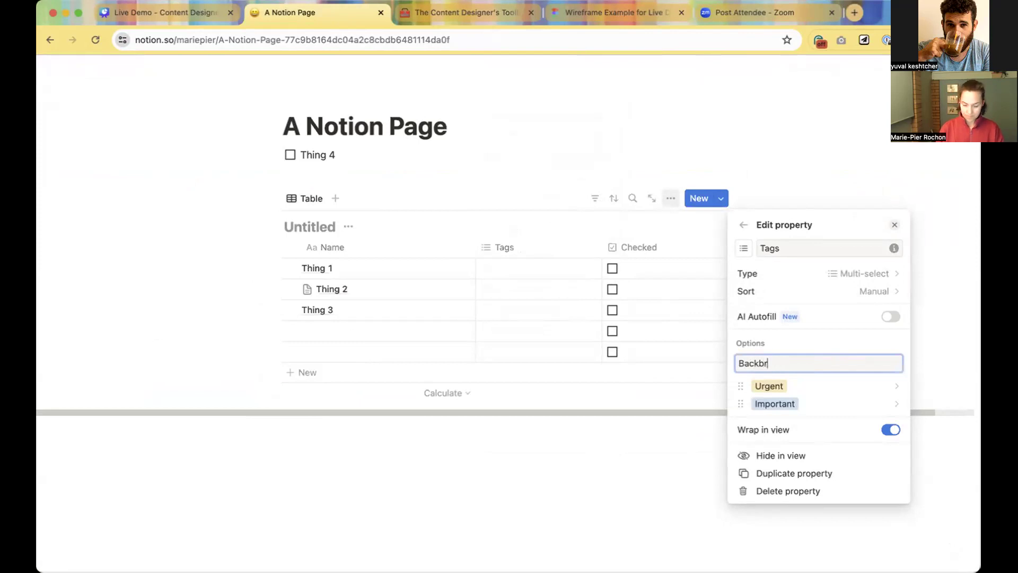
{"action": "type", "text": "ner"}
{"action": "key", "text": "Return"}
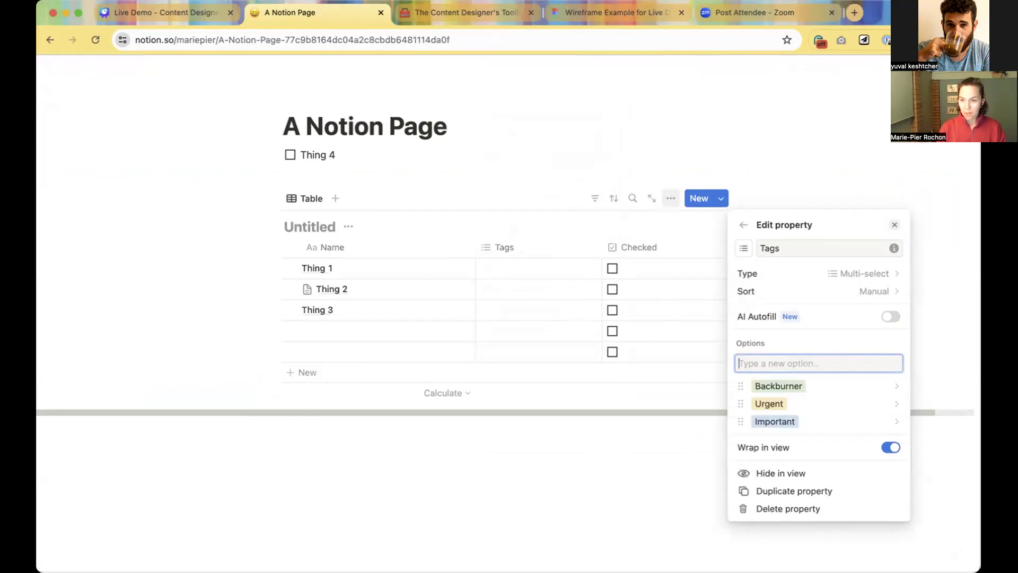
{"action": "left_click", "coordinate": [779, 163]}
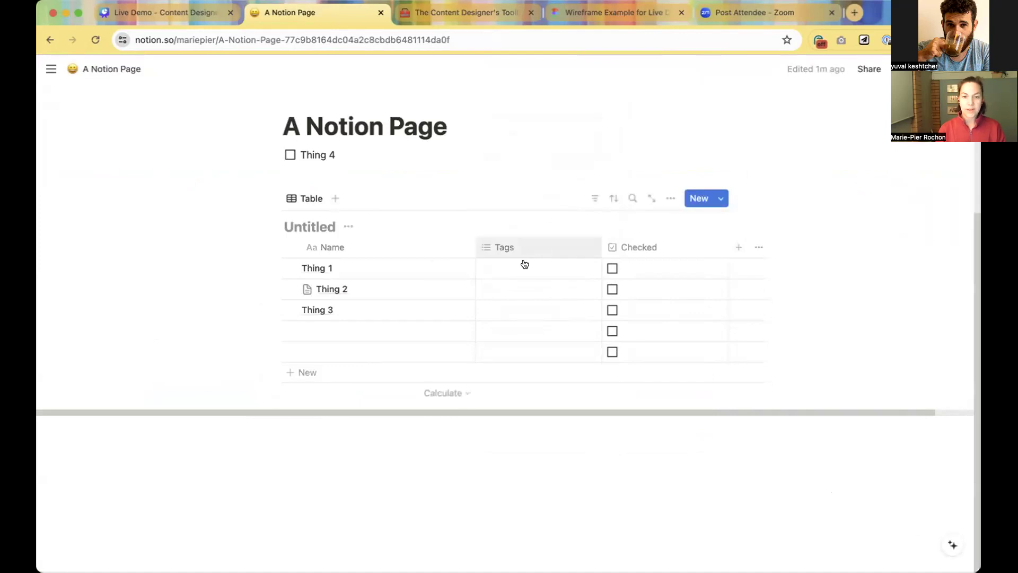
Tag Thing 1 as Backburner, Thing 2 as Urgent and Thing 3 as Important.
{"action": "left_click", "coordinate": [524, 268]}
{"action": "left_click", "coordinate": [527, 309]}
{"action": "key", "text": "Escape"}
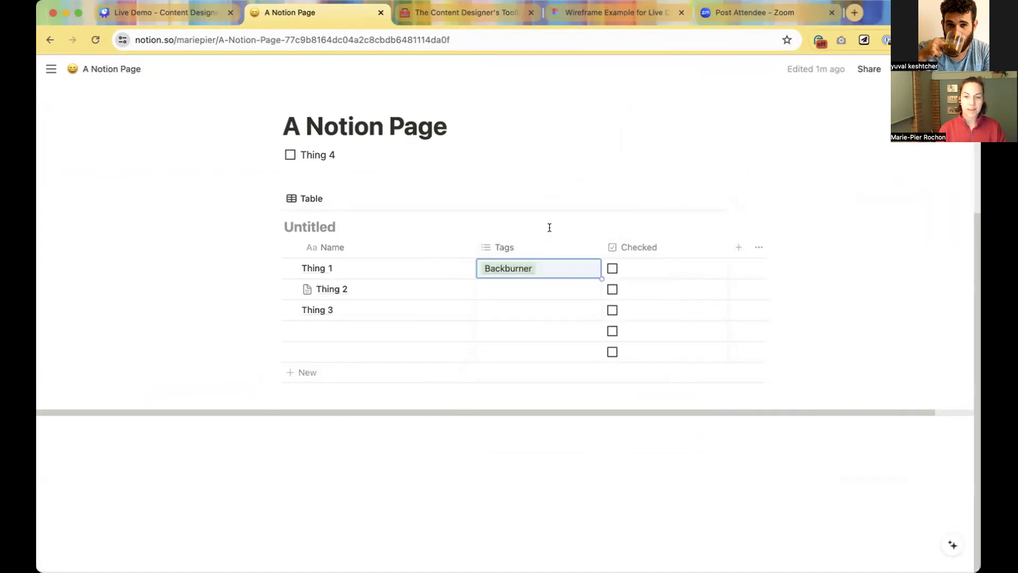
{"action": "left_click", "coordinate": [544, 290]}
{"action": "left_click", "coordinate": [523, 348]}
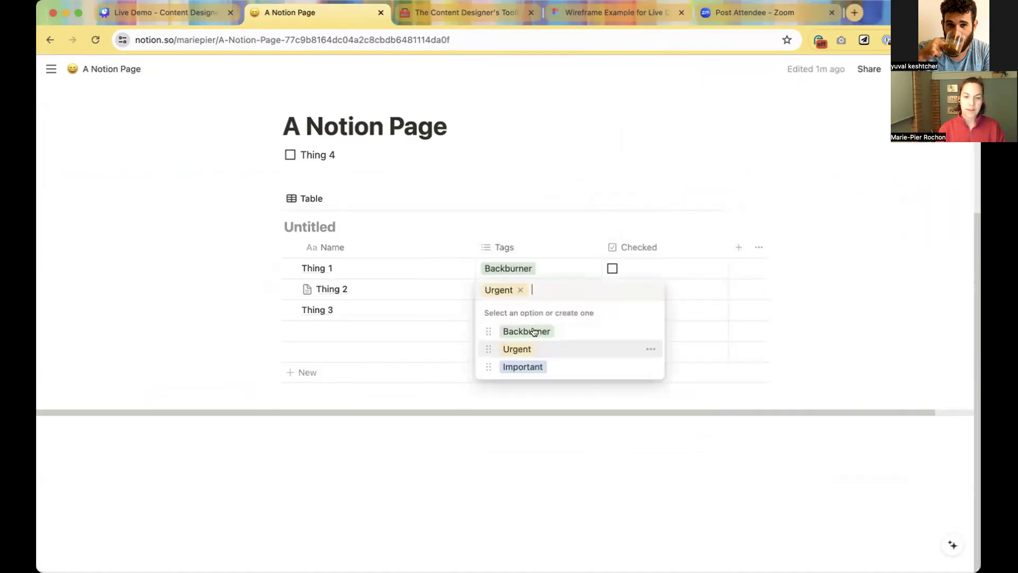
{"action": "key", "text": "Escape"}
{"action": "left_click", "coordinate": [541, 311]}
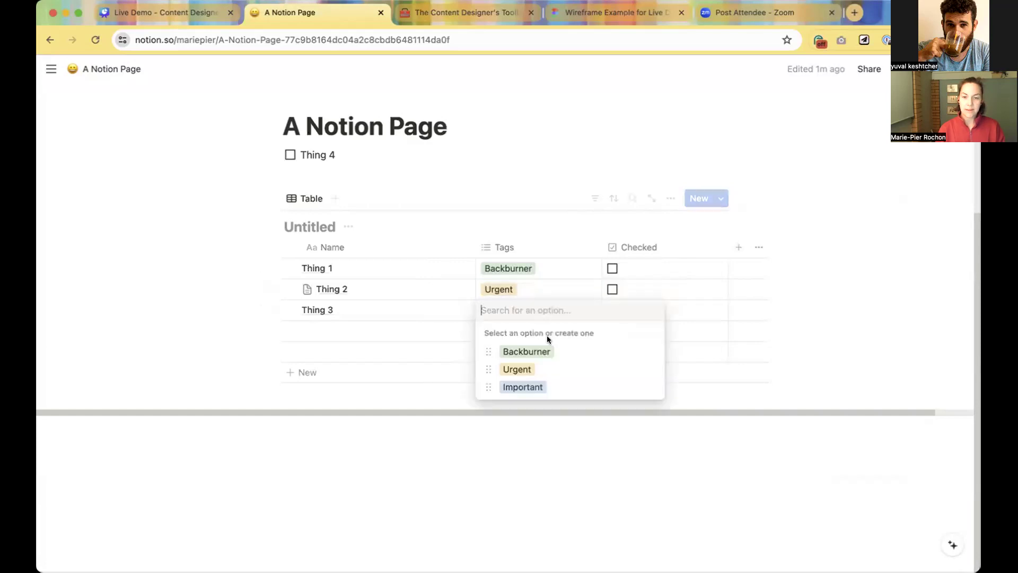
{"action": "left_click", "coordinate": [533, 388]}
{"action": "key", "text": "Escape"}
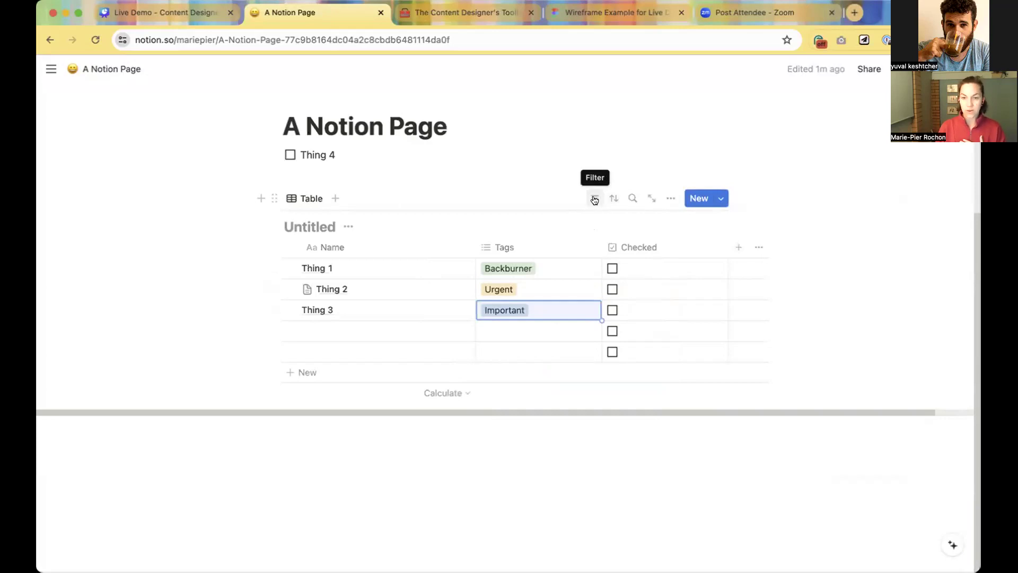
Add a Date property to the database and name it "Due Date".
{"action": "left_click", "coordinate": [736, 248]}
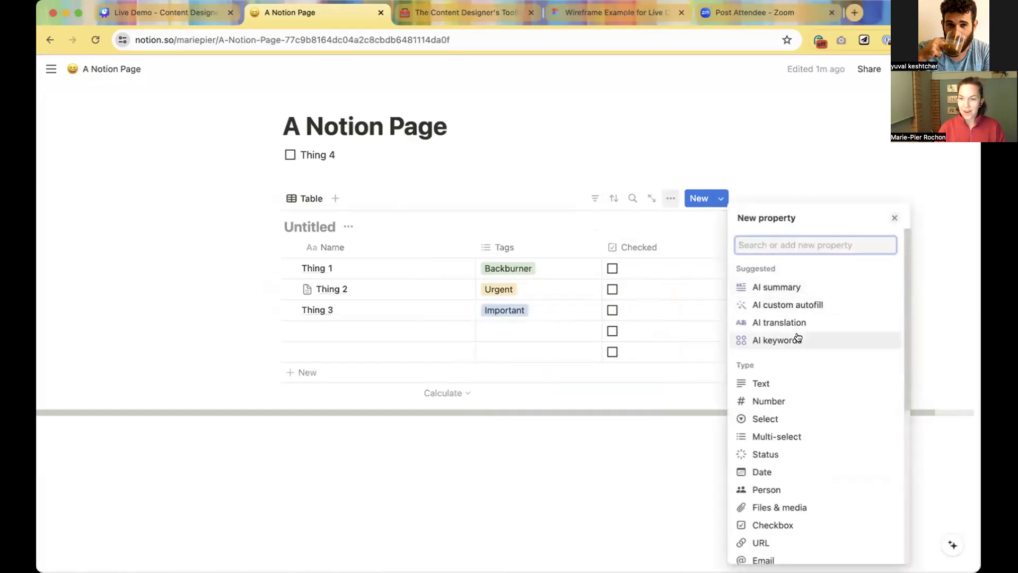
{"action": "scroll", "coordinate": [797, 352], "scroll_direction": "down", "scroll_amount": 3}
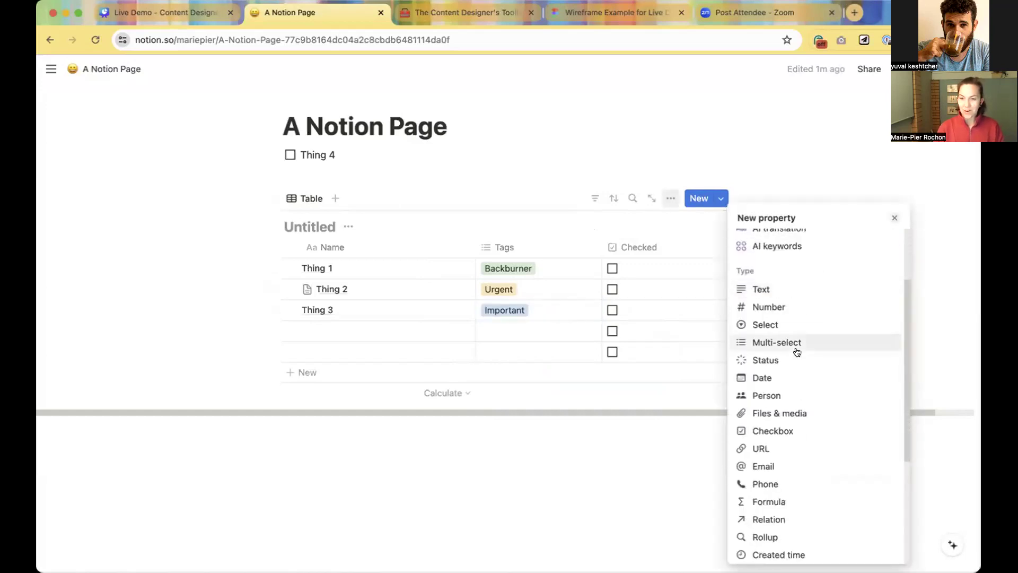
{"action": "left_click", "coordinate": [784, 377]}
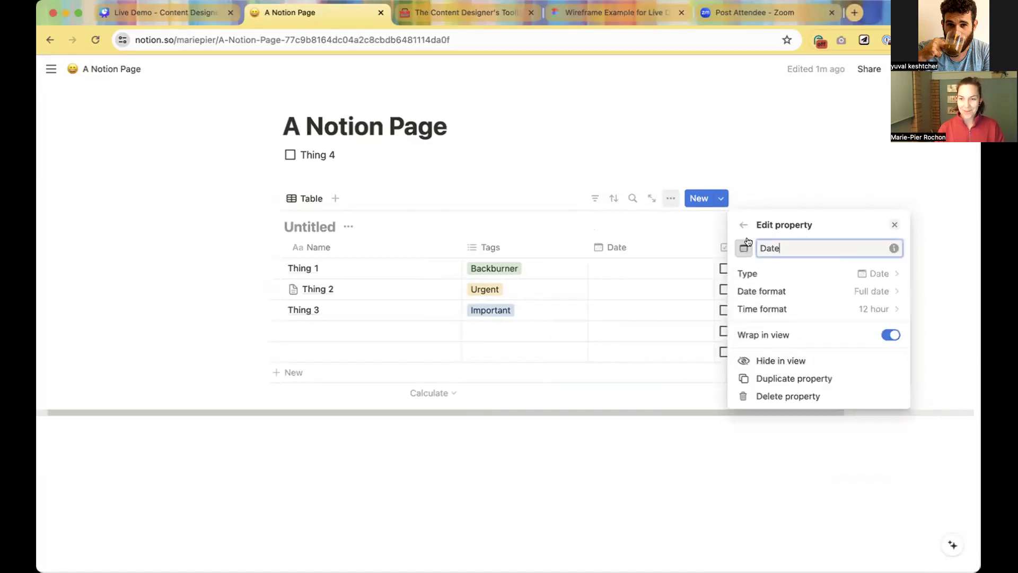
{"action": "left_click", "coordinate": [761, 248]}
{"action": "type", "text": "Due"}
{"action": "left_click", "coordinate": [886, 157]}
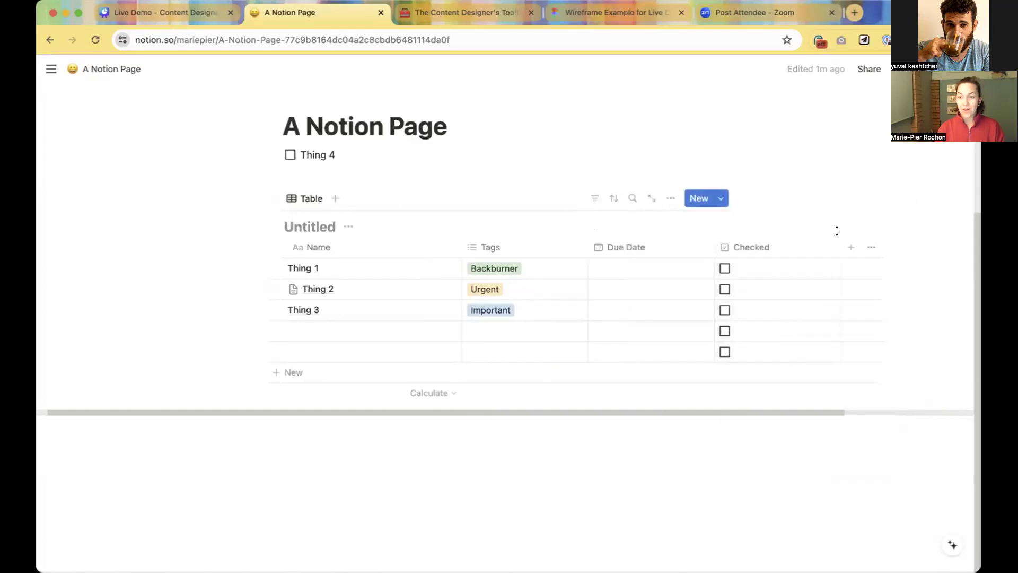
Add a Created time property to the database, keeping its default name.
{"action": "left_click", "coordinate": [851, 247]}
{"action": "scroll", "coordinate": [797, 362], "scroll_direction": "down", "scroll_amount": 3}
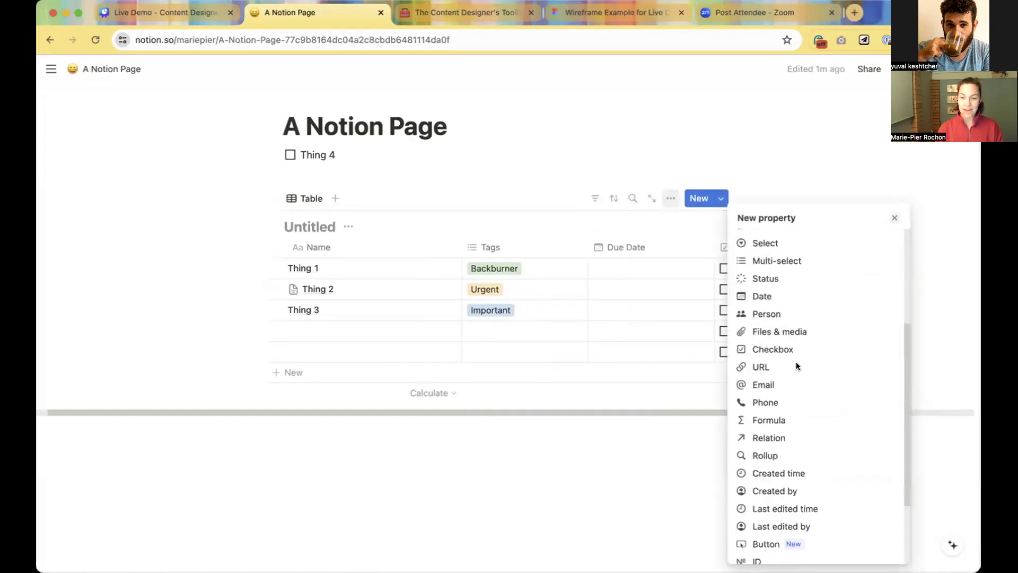
{"action": "scroll", "coordinate": [797, 362], "scroll_direction": "down", "scroll_amount": 2}
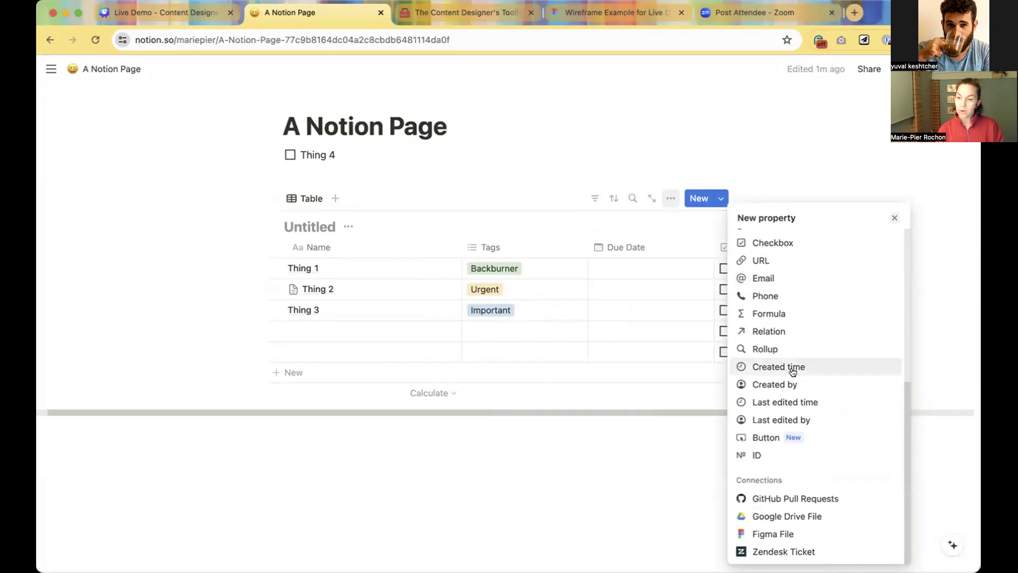
{"action": "left_click", "coordinate": [793, 366]}
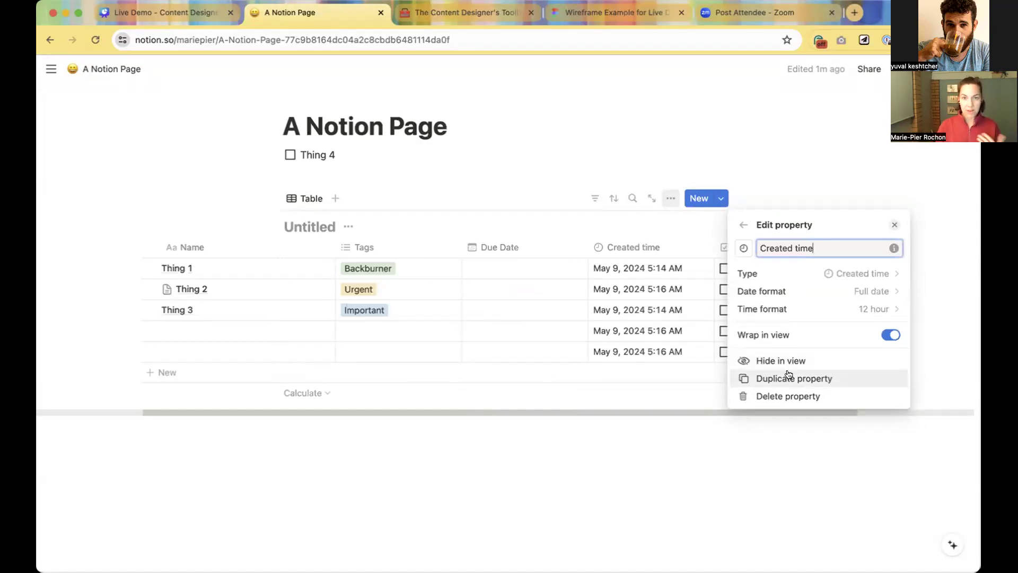
{"action": "left_click", "coordinate": [914, 157]}
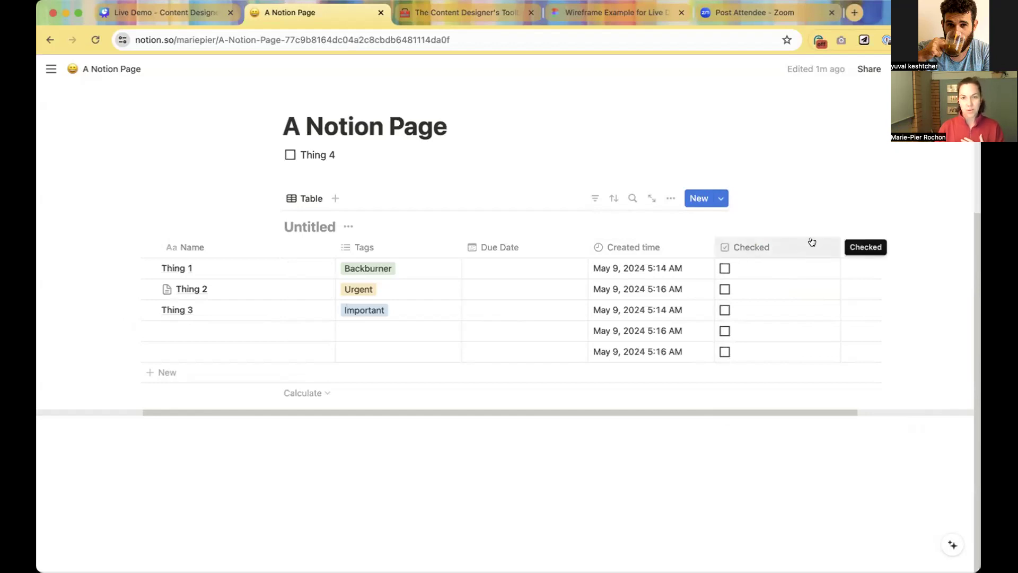
Add a Figma File connection property to the database.
{"action": "left_click", "coordinate": [849, 248]}
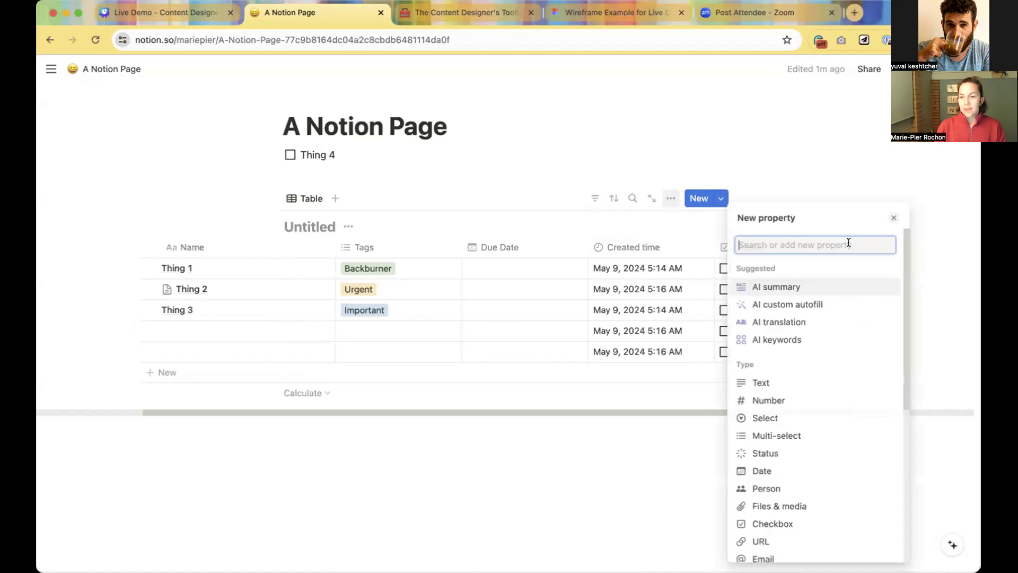
{"action": "scroll", "coordinate": [771, 422], "scroll_direction": "down", "scroll_amount": 4}
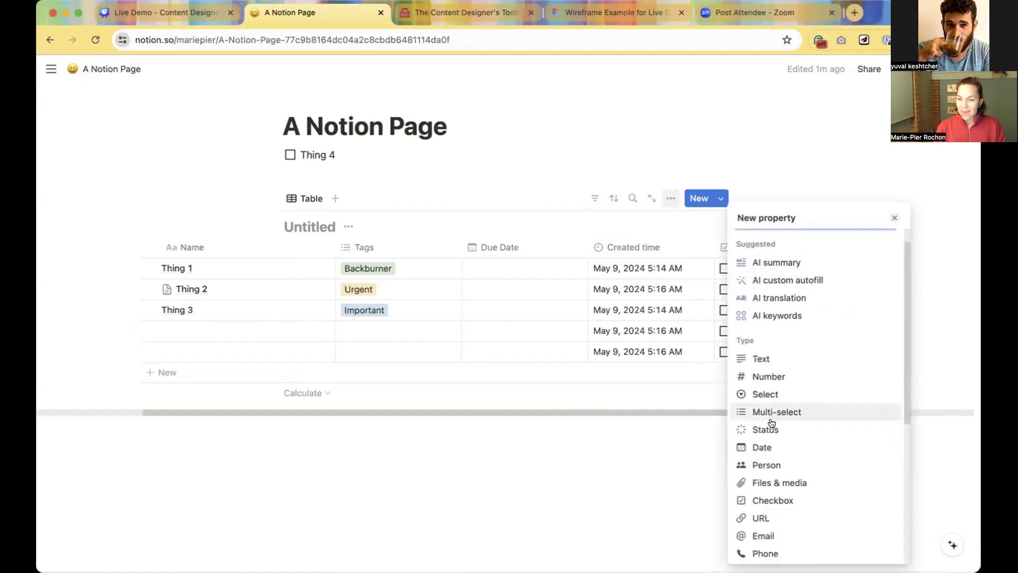
{"action": "scroll", "coordinate": [771, 423], "scroll_direction": "down", "scroll_amount": 1}
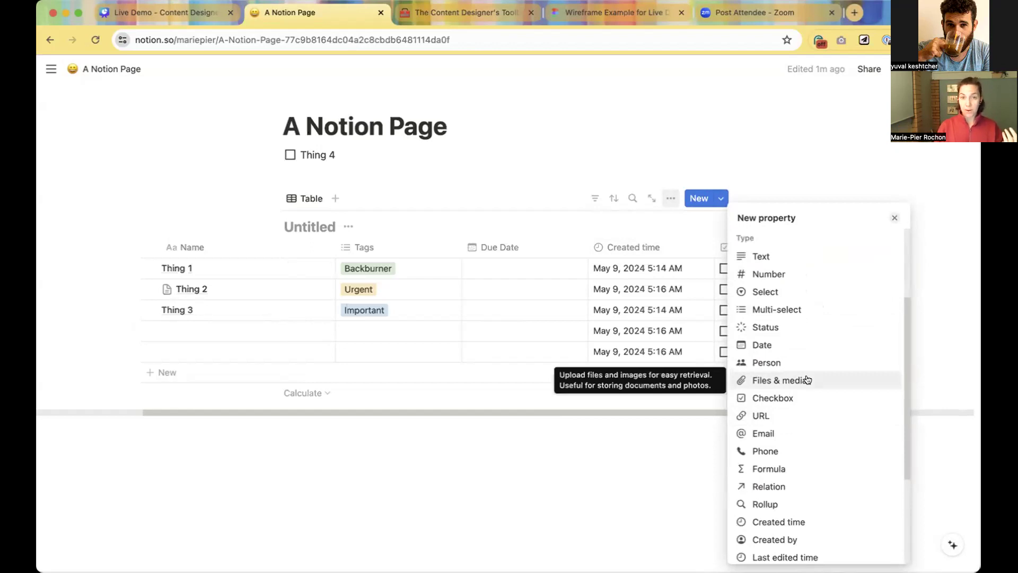
{"action": "scroll", "coordinate": [806, 380], "scroll_direction": "down", "scroll_amount": 6}
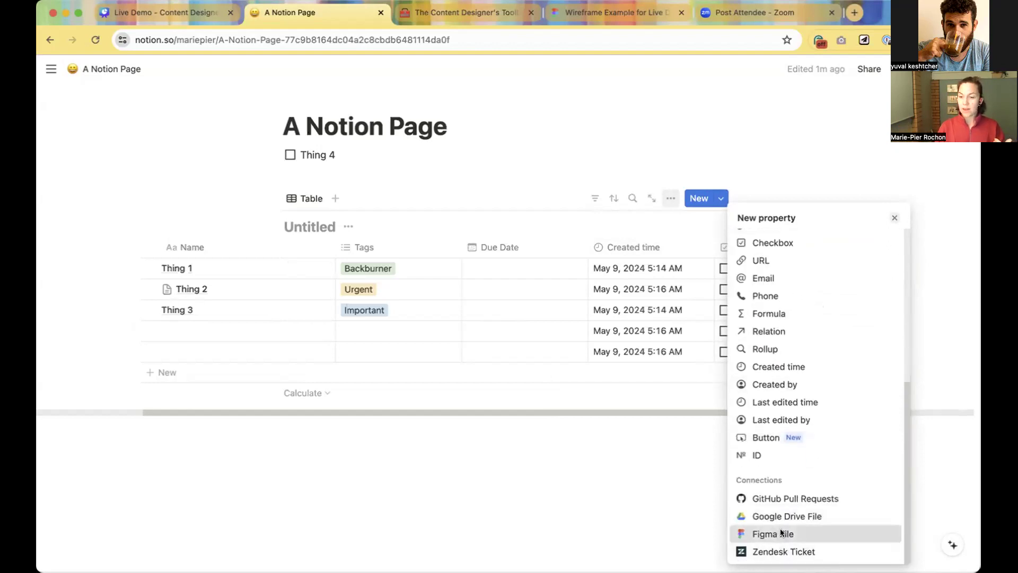
{"action": "left_click", "coordinate": [782, 532]}
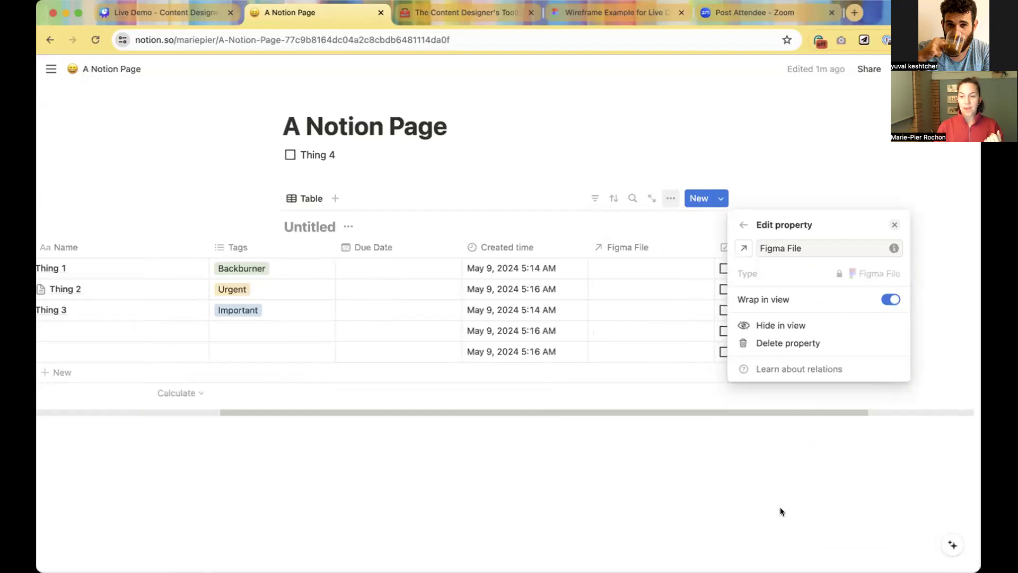
{"action": "left_click", "coordinate": [781, 509]}
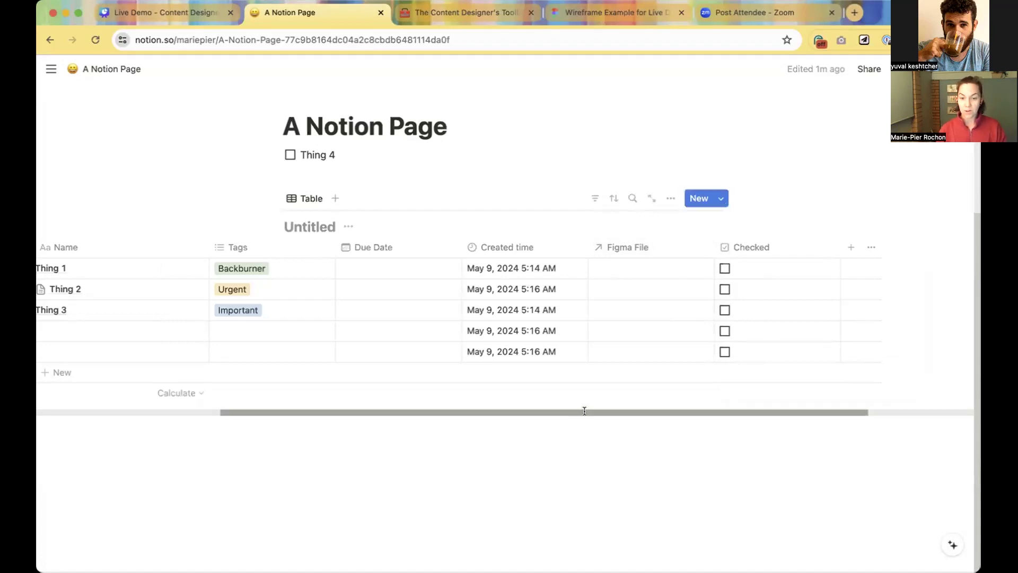
Keep the workspace sidebar open, open the template gallery and browse the suggested, AI and Product templates for Work.
{"action": "left_click_drag", "start_coordinate": [580, 413], "coordinate": [408, 438]}
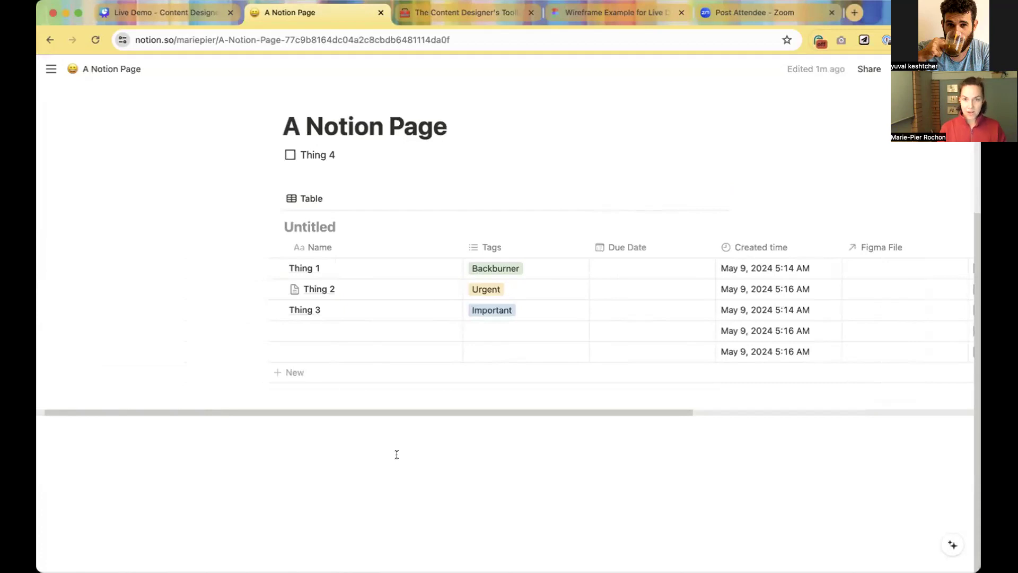
{"action": "scroll", "coordinate": [397, 455], "scroll_direction": "up", "scroll_amount": 5}
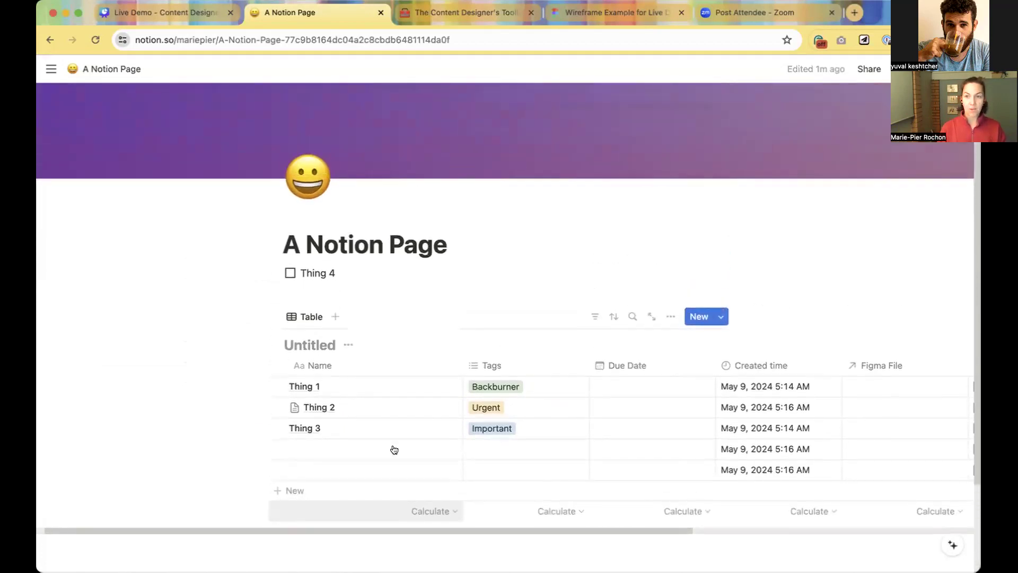
{"action": "scroll", "coordinate": [394, 450], "scroll_direction": "up", "scroll_amount": 2}
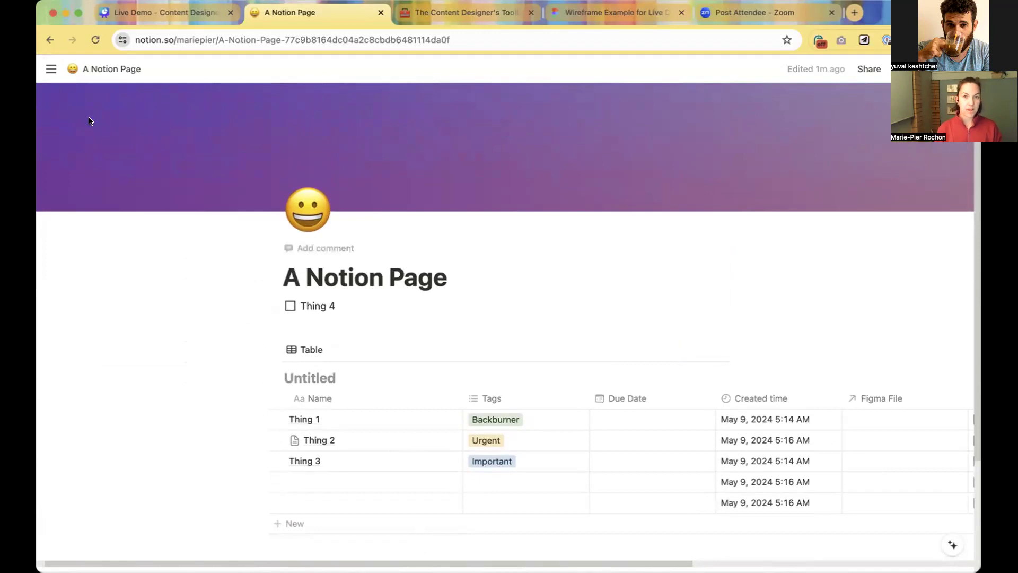
{"action": "mouse_move", "coordinate": [58, 90]}
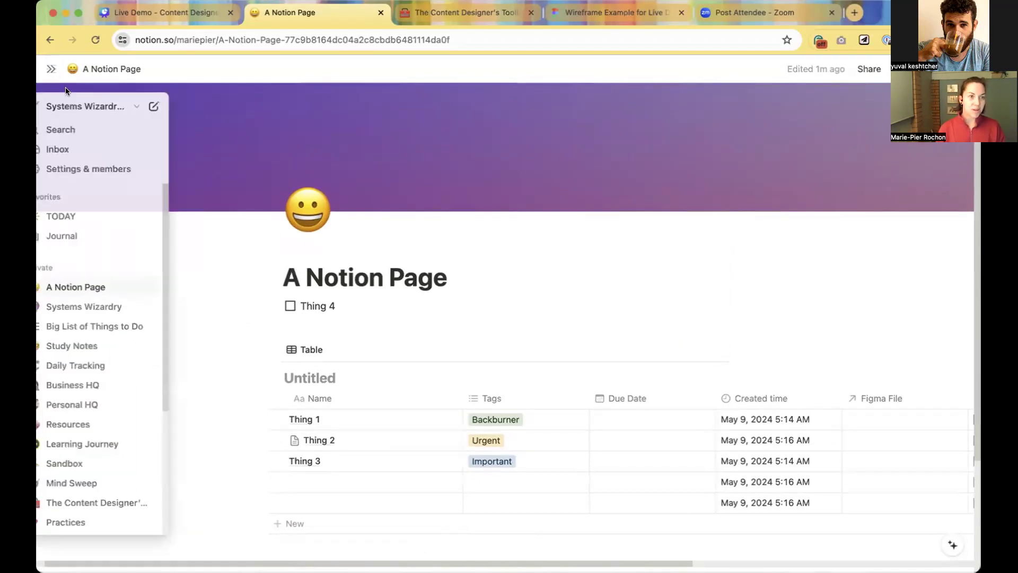
{"action": "left_click", "coordinate": [51, 69]}
{"action": "scroll", "coordinate": [106, 235], "scroll_direction": "down", "scroll_amount": 5}
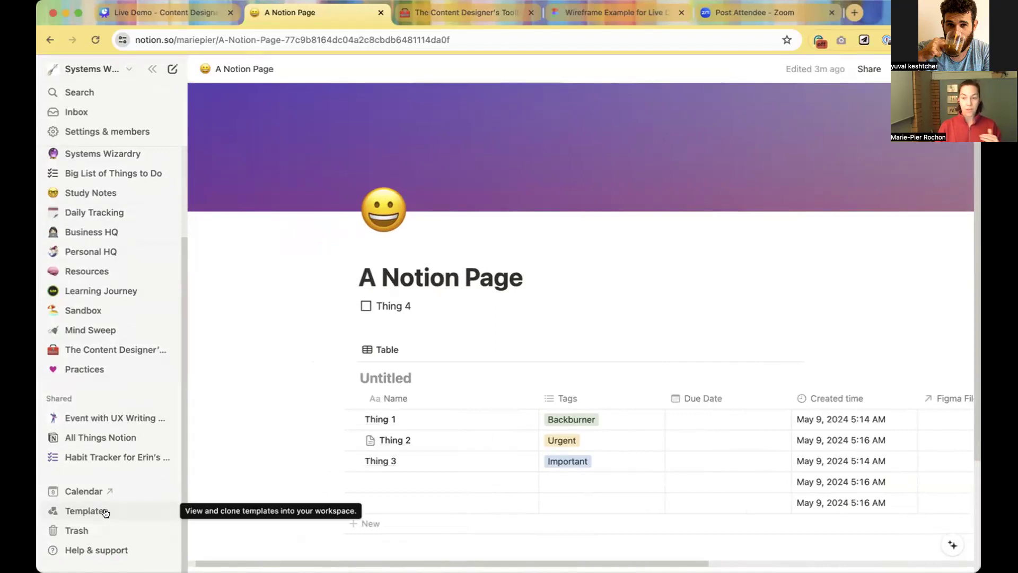
{"action": "left_click", "coordinate": [106, 513]}
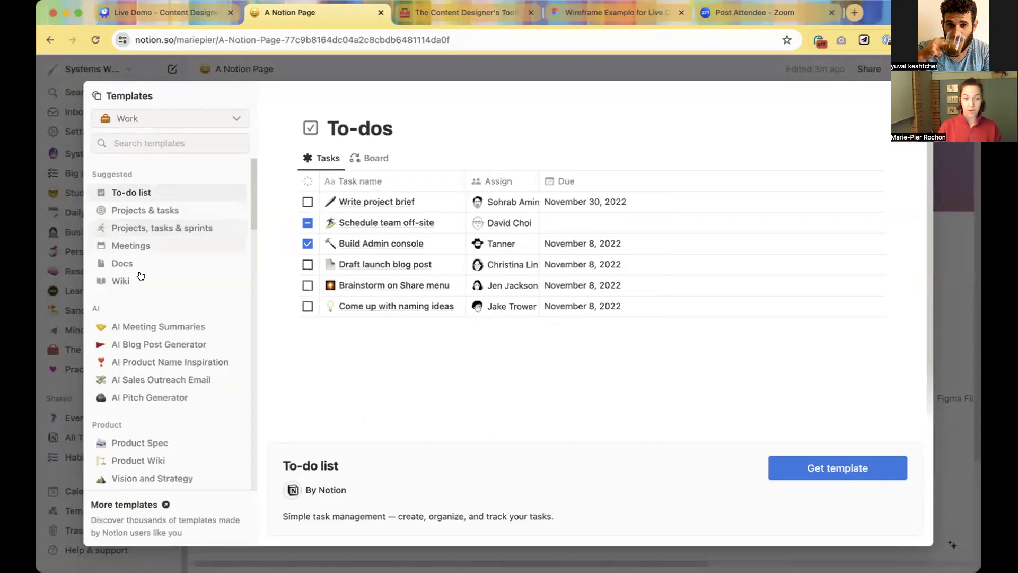
{"action": "scroll", "coordinate": [142, 291], "scroll_direction": "down", "scroll_amount": 2}
{"action": "scroll", "coordinate": [145, 306], "scroll_direction": "down", "scroll_amount": 1}
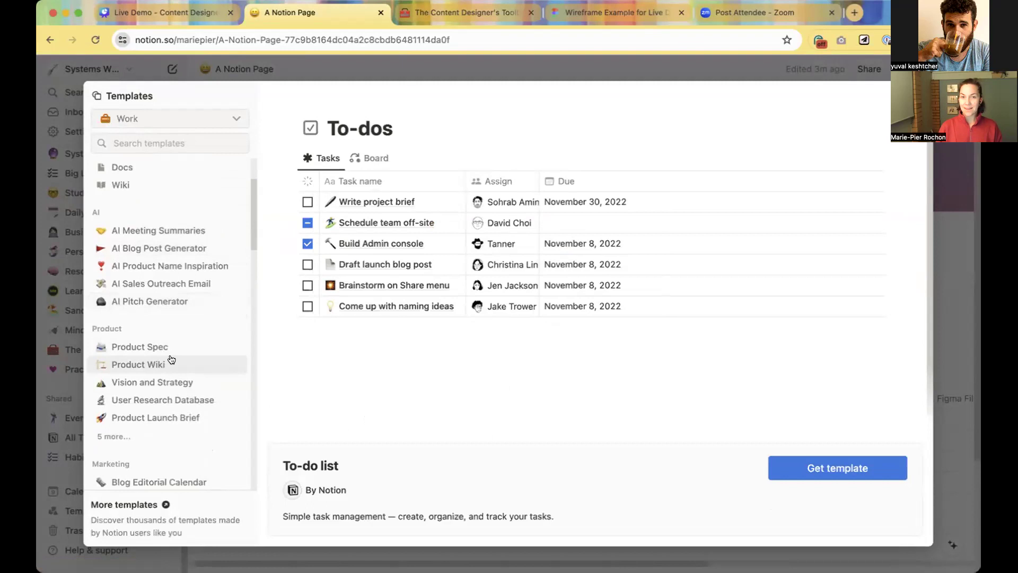
{"action": "scroll", "coordinate": [171, 360], "scroll_direction": "down", "scroll_amount": 3}
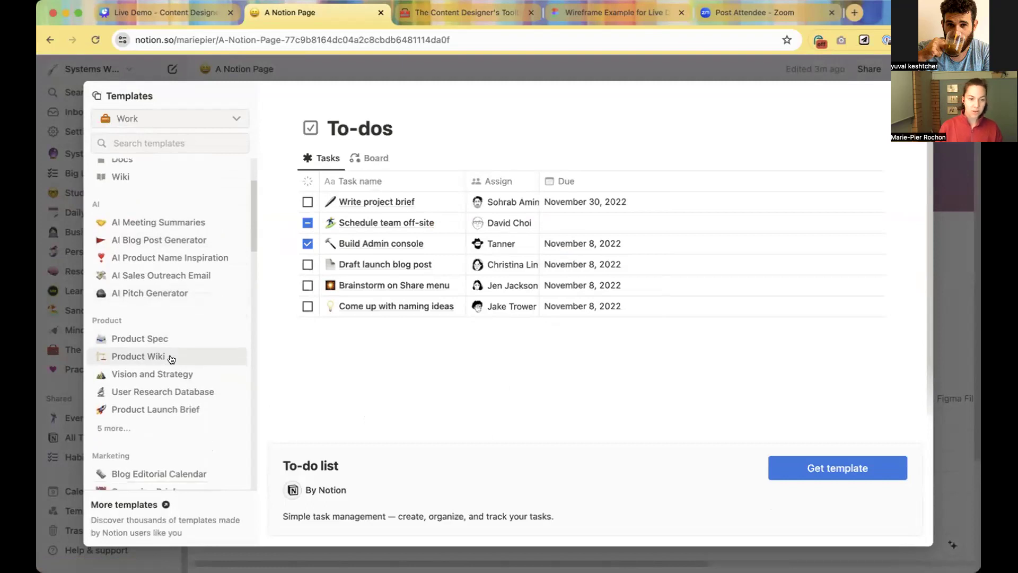
Close the template gallery and the "A Notion Page" tab to switch to The Content Designer's Toolbox.
{"action": "scroll", "coordinate": [171, 360], "scroll_direction": "down", "scroll_amount": 1}
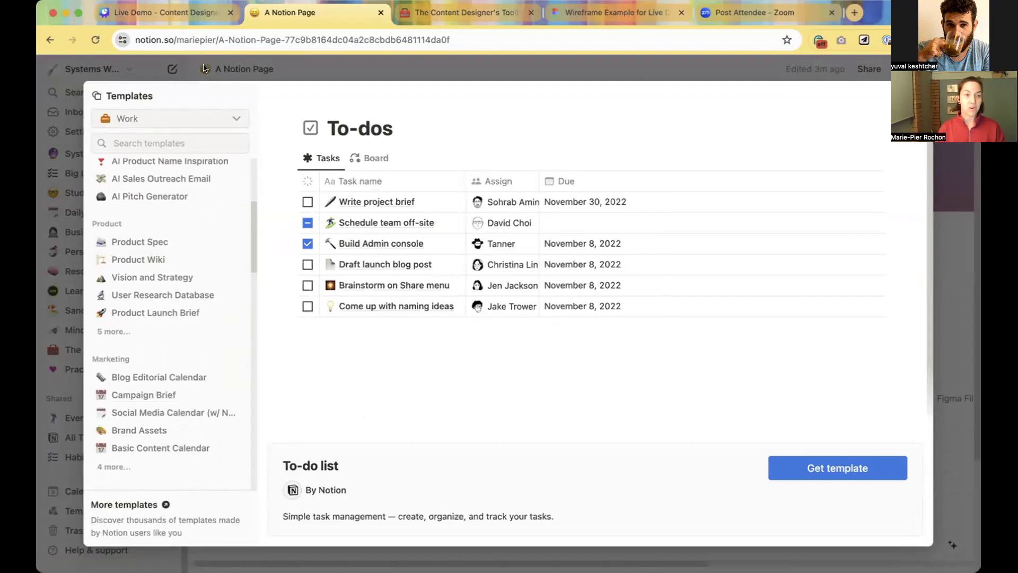
{"action": "left_click", "coordinate": [315, 70]}
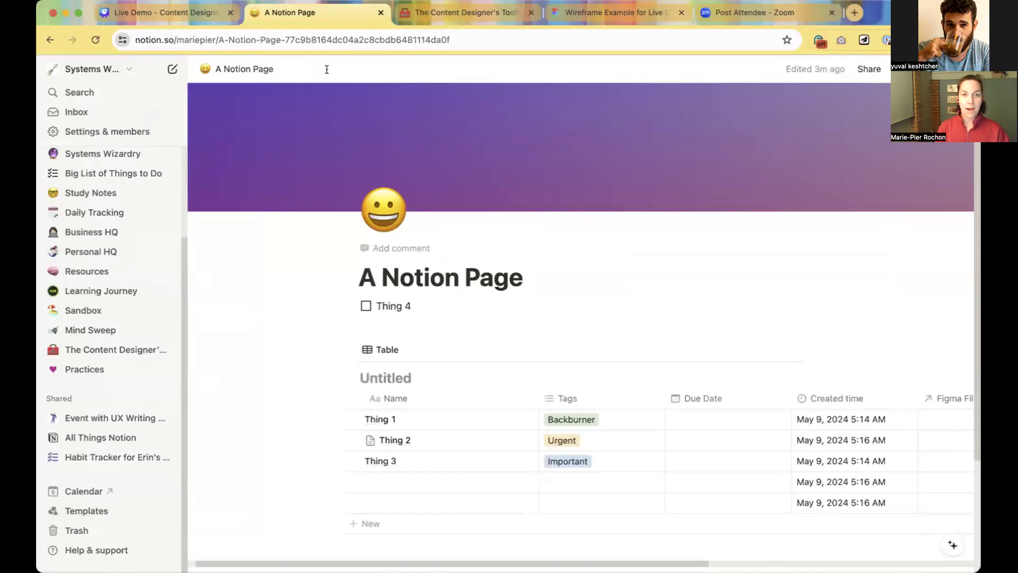
{"action": "left_click", "coordinate": [381, 12]}
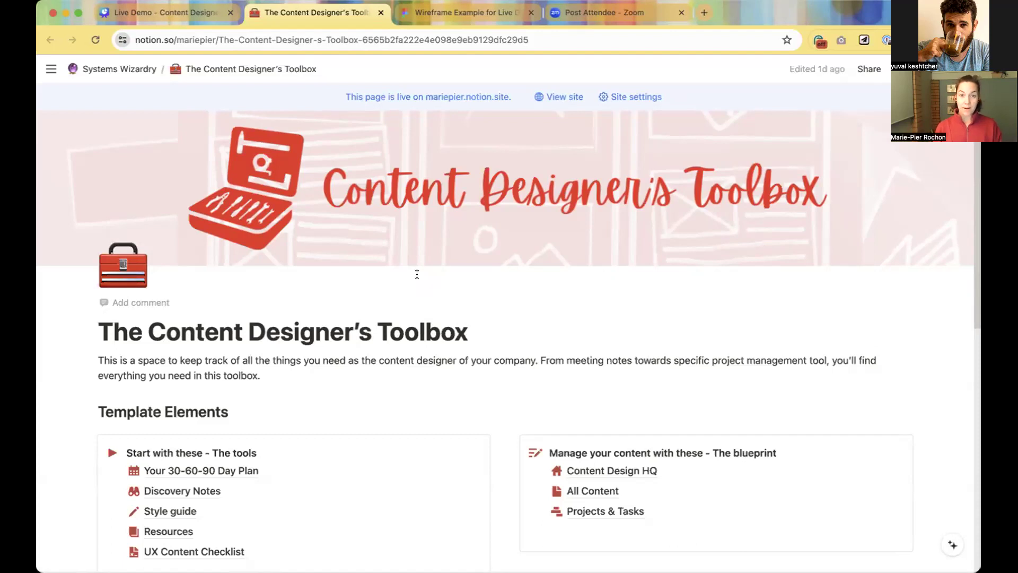
Look over the toolbox's elements, open Your 30-60-90 Day Plan and read its Day 0-30 Research phase with the linked sections.
{"action": "scroll", "coordinate": [417, 274], "scroll_direction": "down", "scroll_amount": 1}
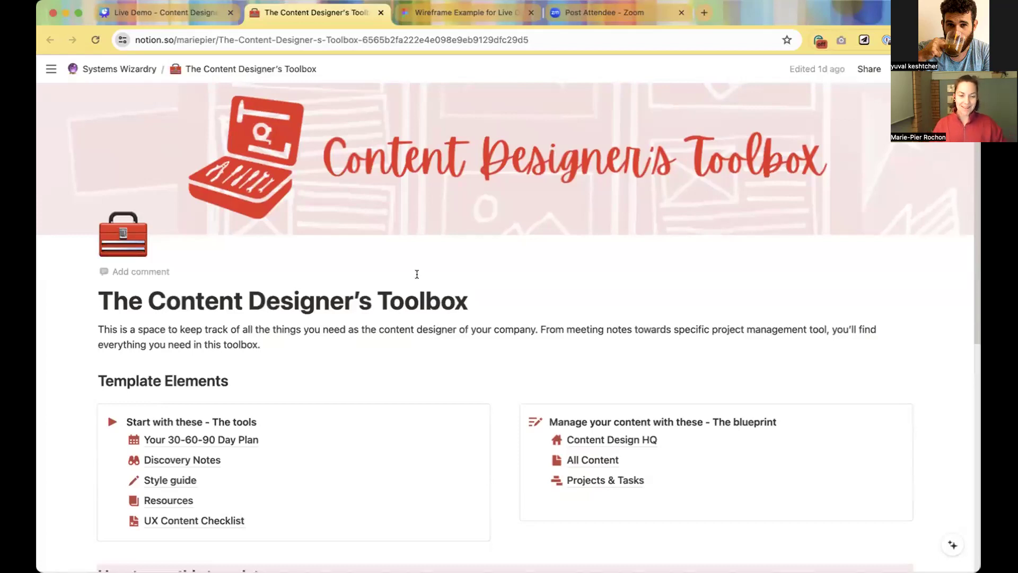
{"action": "scroll", "coordinate": [512, 304], "scroll_direction": "down", "scroll_amount": 4}
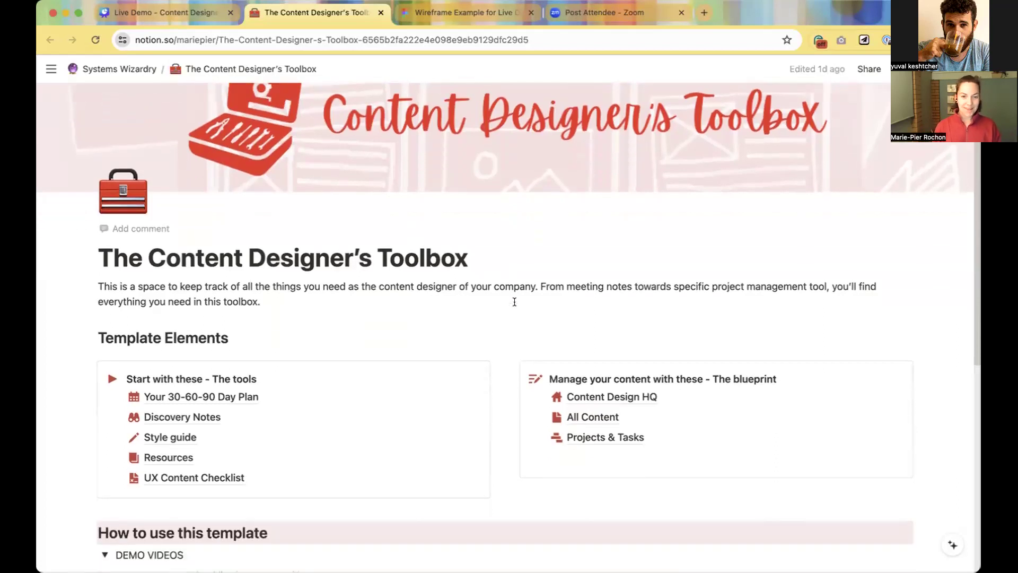
{"action": "scroll", "coordinate": [511, 303], "scroll_direction": "down", "scroll_amount": 2}
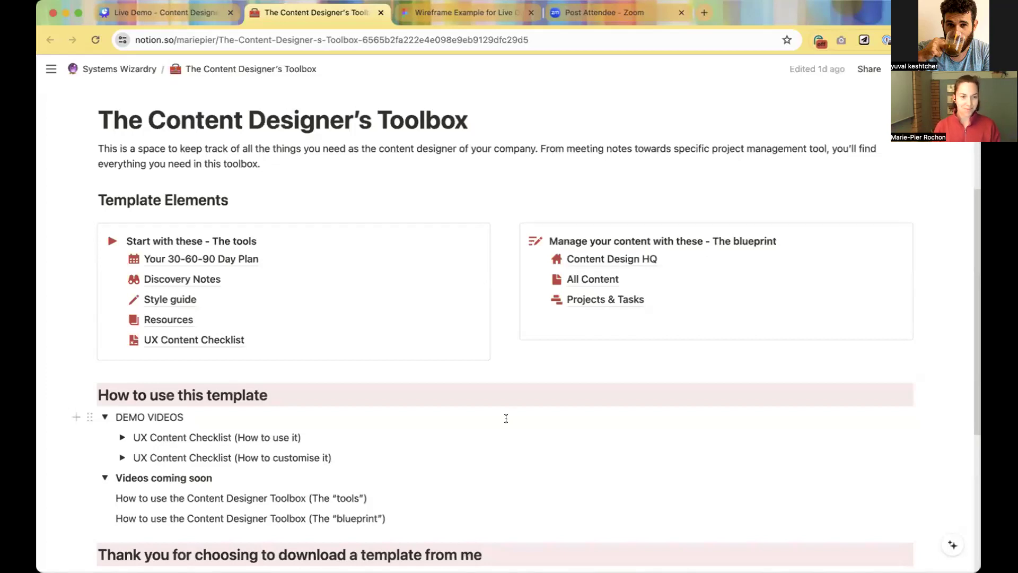
{"action": "left_click", "coordinate": [231, 262]}
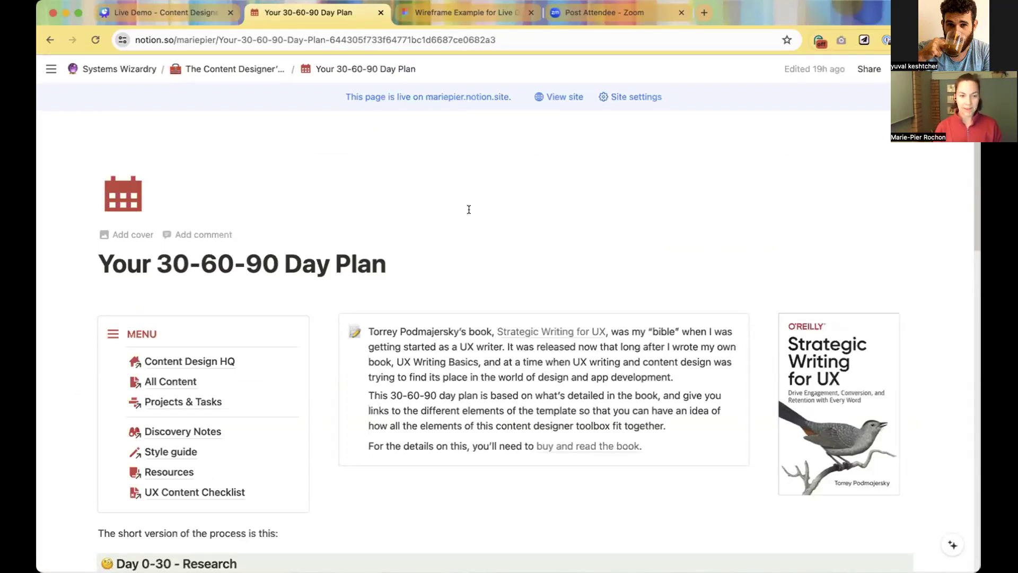
{"action": "scroll", "coordinate": [469, 210], "scroll_direction": "down", "scroll_amount": 3}
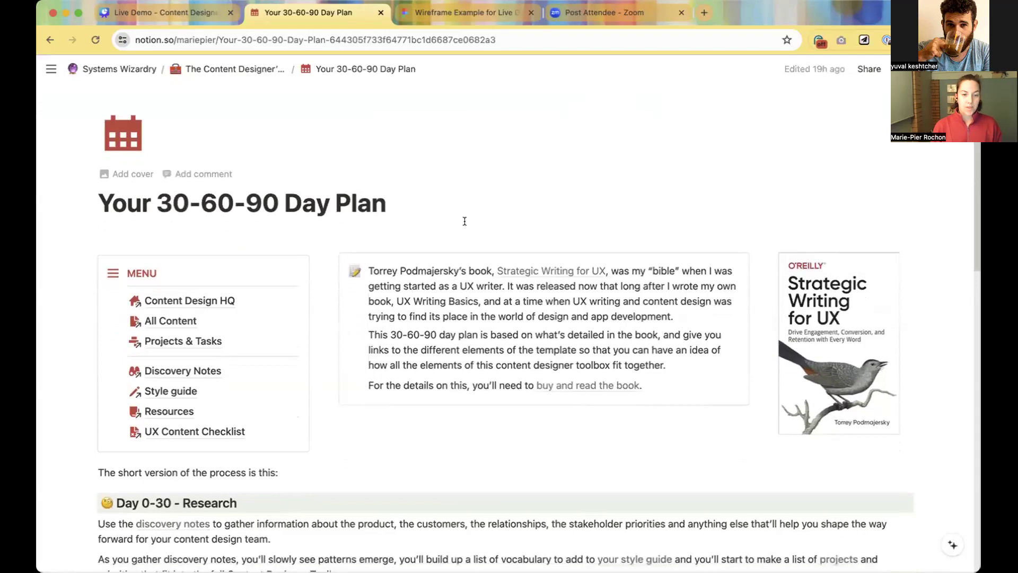
{"action": "scroll", "coordinate": [465, 221], "scroll_direction": "down", "scroll_amount": 10}
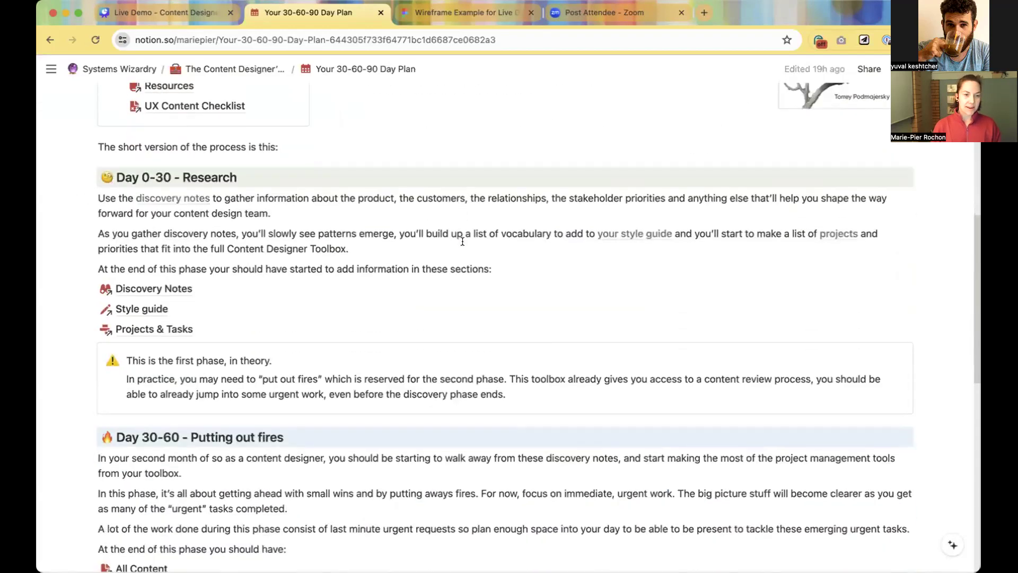
{"action": "scroll", "coordinate": [462, 241], "scroll_direction": "down", "scroll_amount": 2}
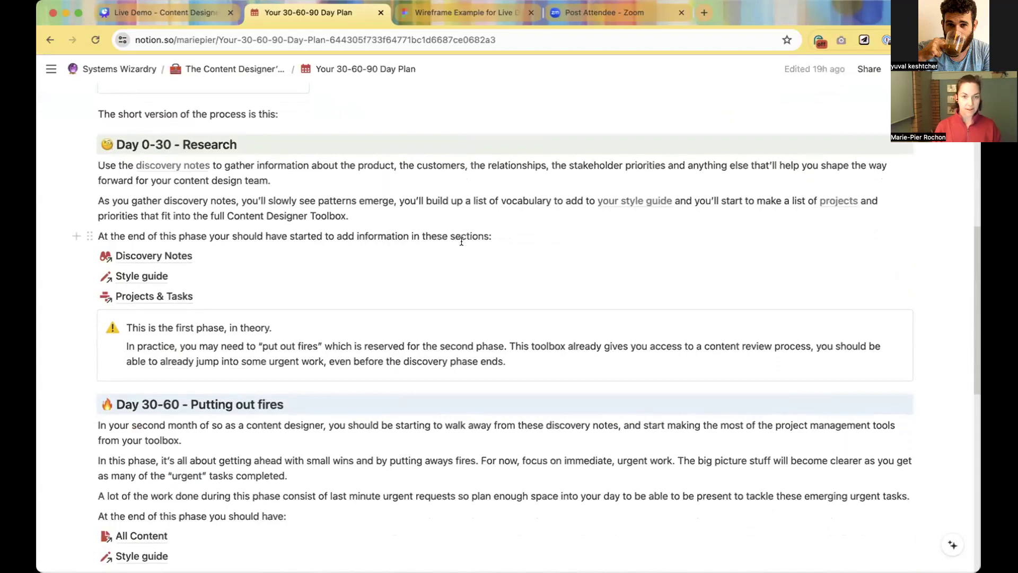
{"action": "scroll", "coordinate": [462, 242], "scroll_direction": "down", "scroll_amount": 1}
{"action": "mouse_move", "coordinate": [393, 253]}
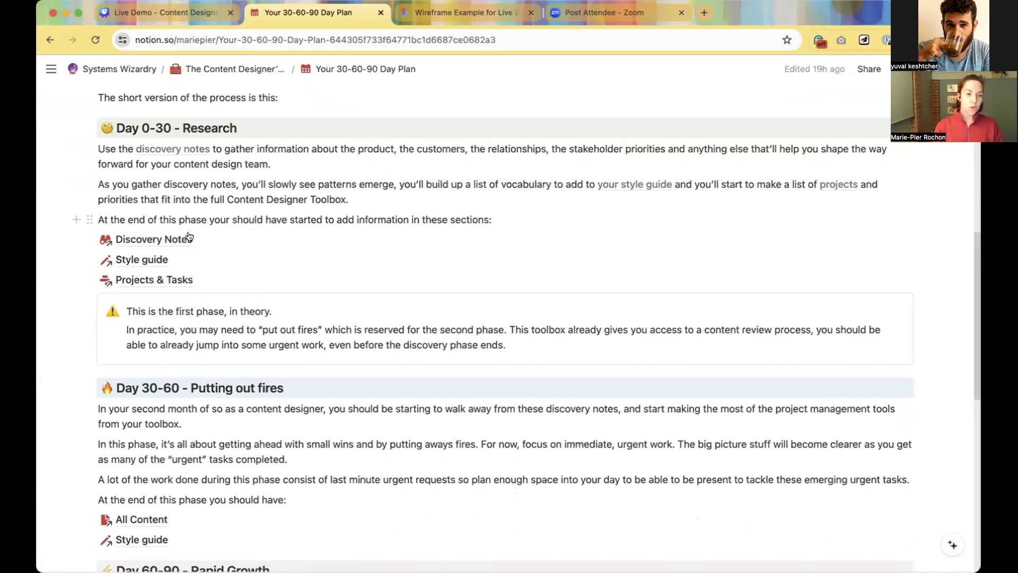
{"action": "mouse_move", "coordinate": [188, 239]}
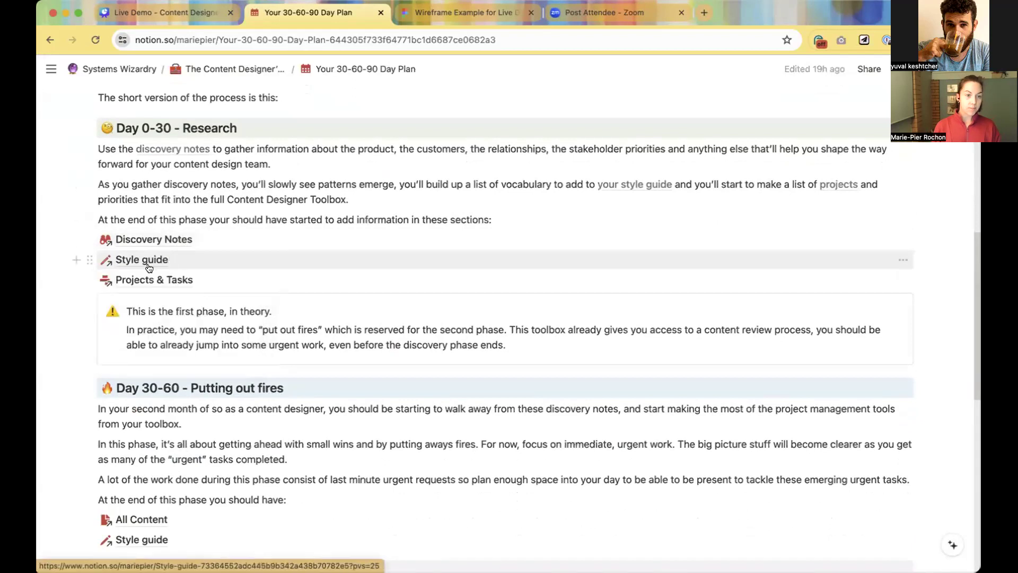
{"action": "mouse_move", "coordinate": [149, 267]}
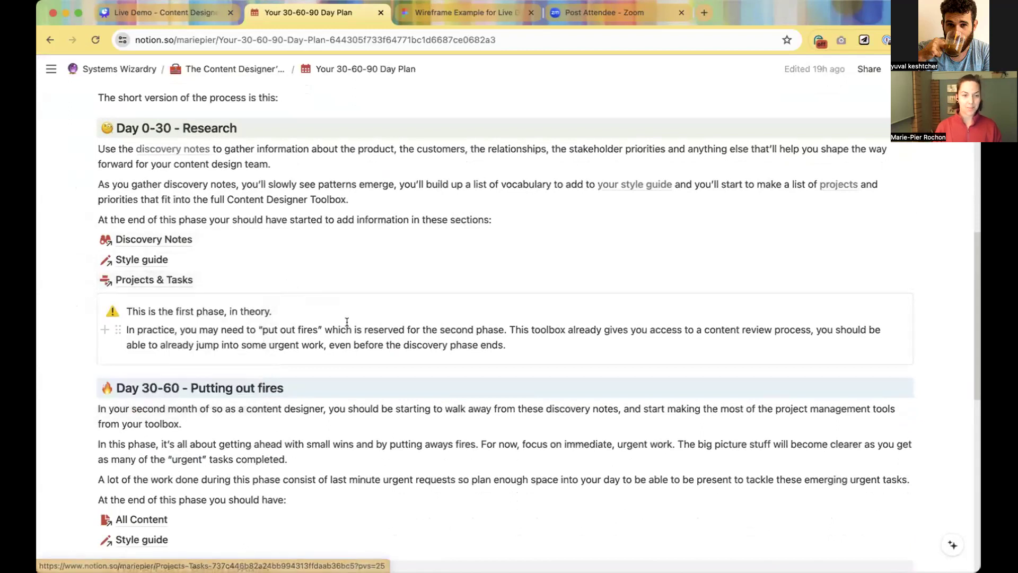
Read the plan's Day 30-60, Day 60-90 and Day 90 and beyond phases, down to the Need support section.
{"action": "scroll", "coordinate": [356, 338], "scroll_direction": "down", "scroll_amount": 1}
{"action": "scroll", "coordinate": [357, 338], "scroll_direction": "down", "scroll_amount": 5}
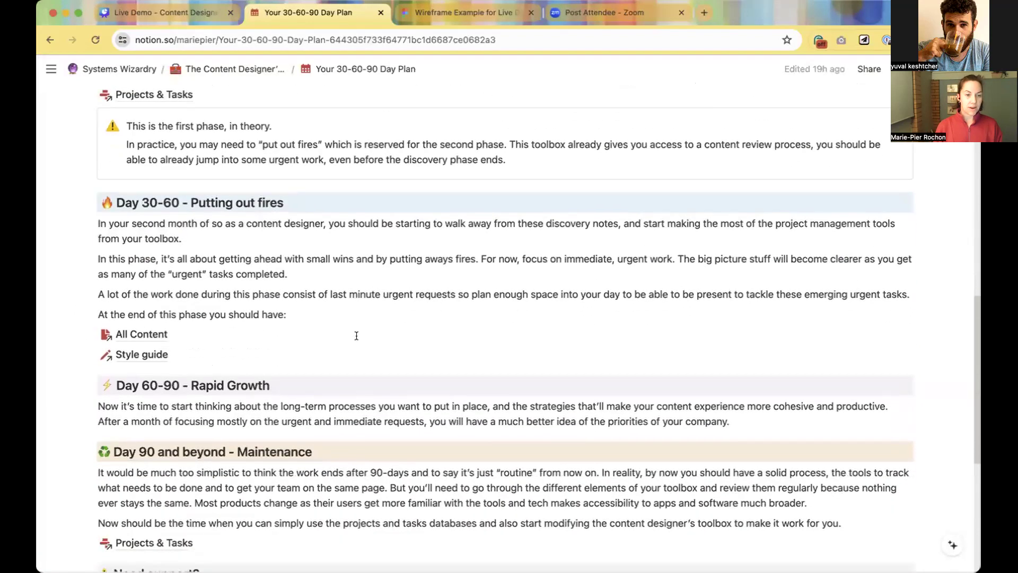
{"action": "scroll", "coordinate": [356, 335], "scroll_direction": "down", "scroll_amount": 1}
{"action": "mouse_move", "coordinate": [357, 341]}
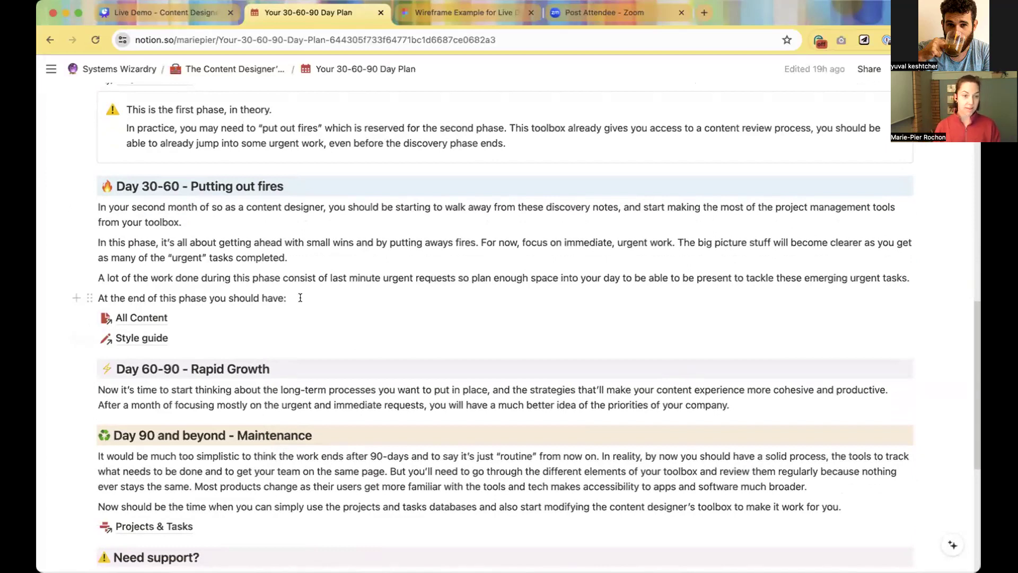
{"action": "scroll", "coordinate": [371, 297], "scroll_direction": "down", "scroll_amount": 2}
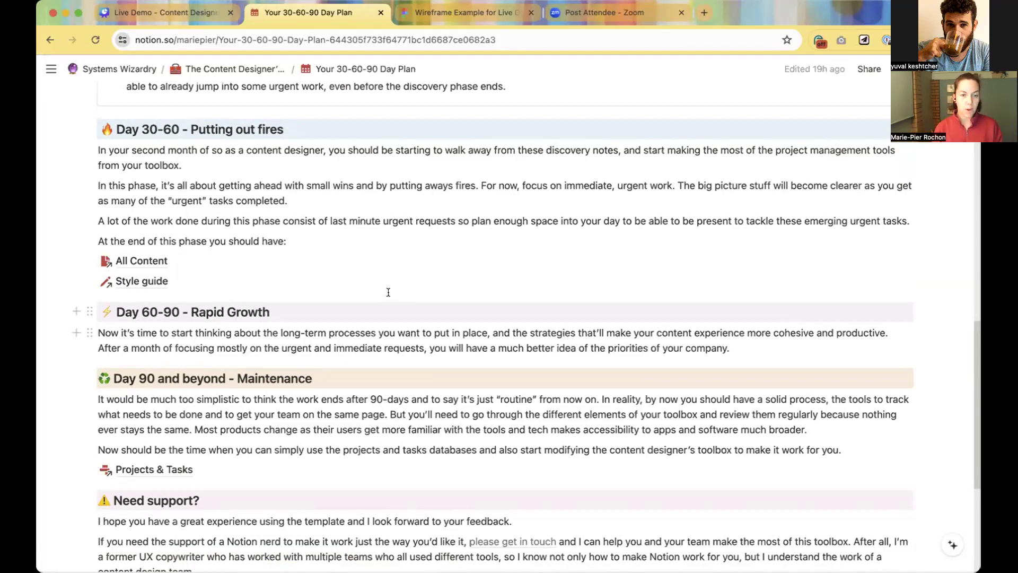
{"action": "scroll", "coordinate": [398, 286], "scroll_direction": "down", "scroll_amount": 3}
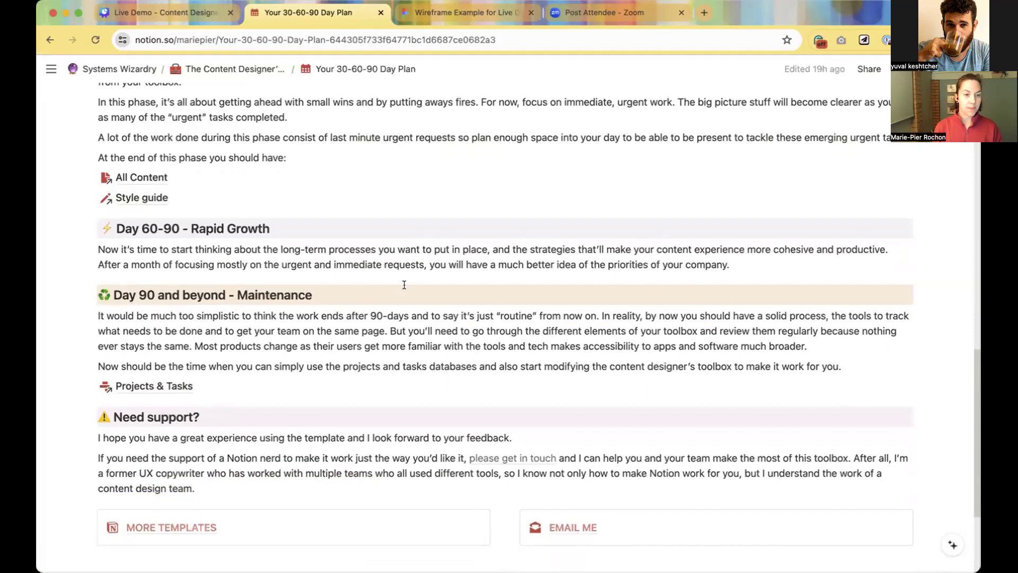
{"action": "scroll", "coordinate": [403, 287], "scroll_direction": "down", "scroll_amount": 1}
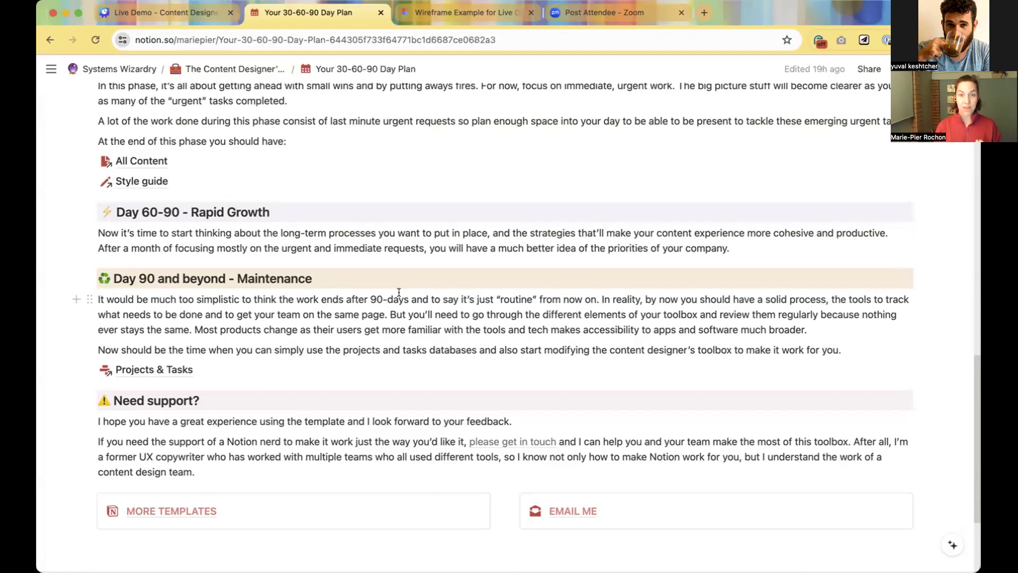
Open the Discovery Notes page from the plan's menu and look at its instructions and notes table.
{"action": "scroll", "coordinate": [374, 274], "scroll_direction": "up", "scroll_amount": 15}
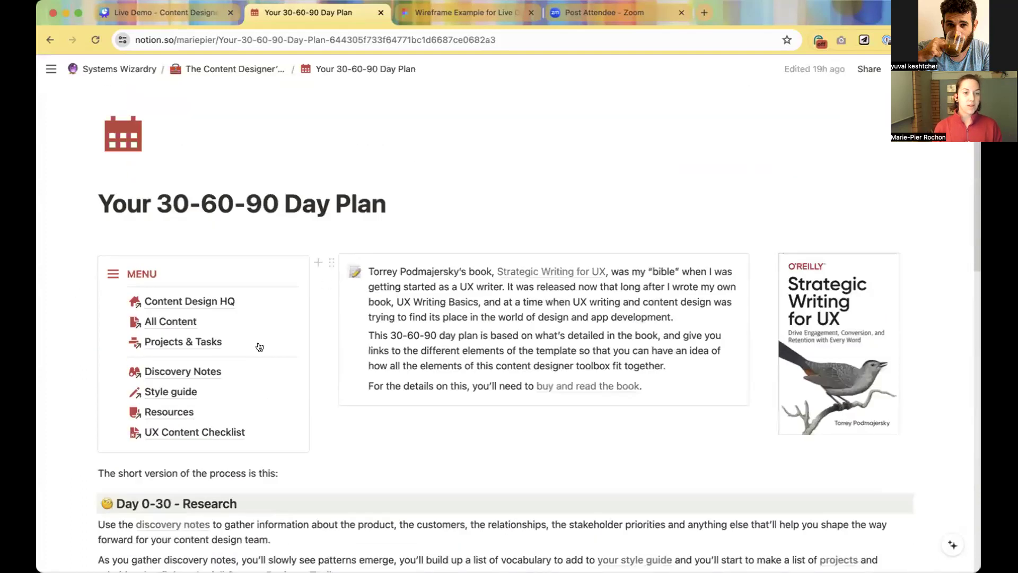
{"action": "left_click", "coordinate": [207, 370]}
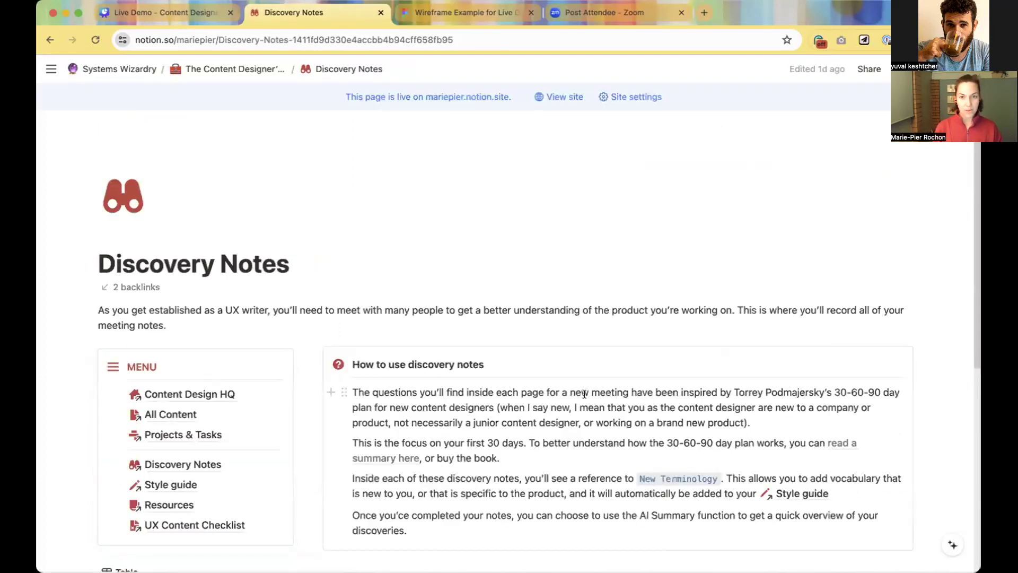
{"action": "scroll", "coordinate": [585, 394], "scroll_direction": "down", "scroll_amount": 5}
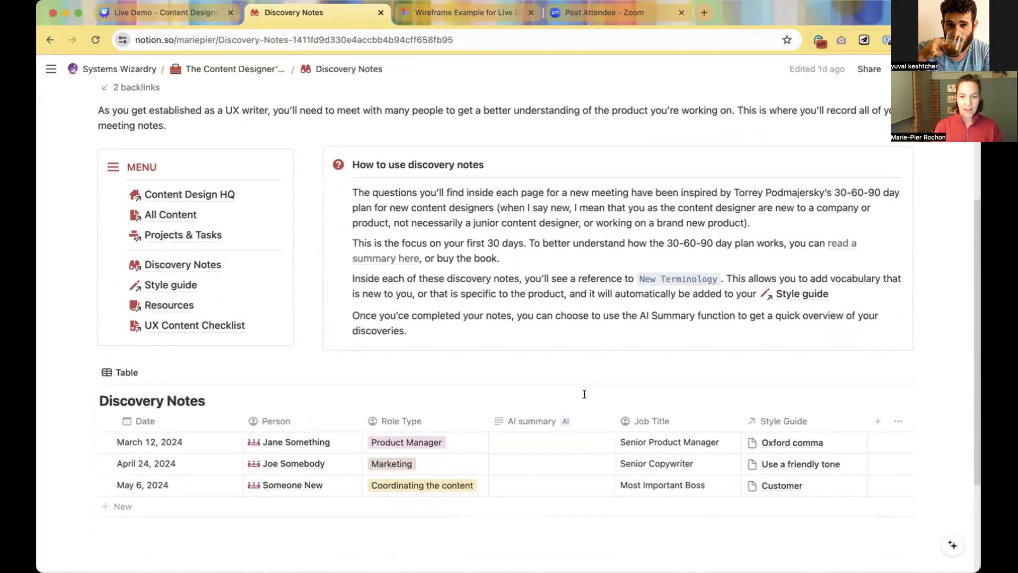
{"action": "scroll", "coordinate": [585, 394], "scroll_direction": "down", "scroll_amount": 1}
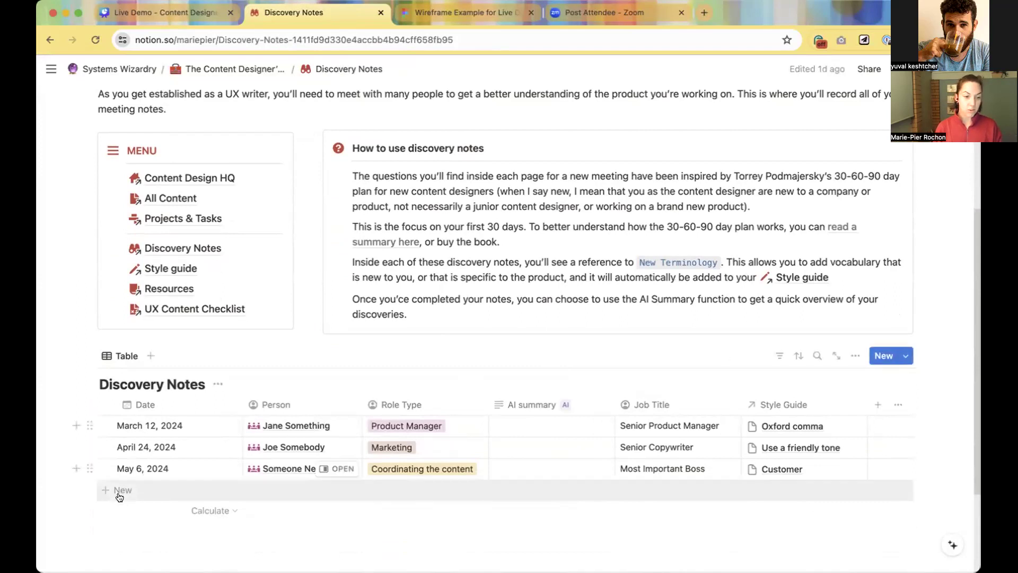
Create a discovery note from the [New Meeting] template and title it with the interviewee's first name.
{"action": "left_click", "coordinate": [904, 356]}
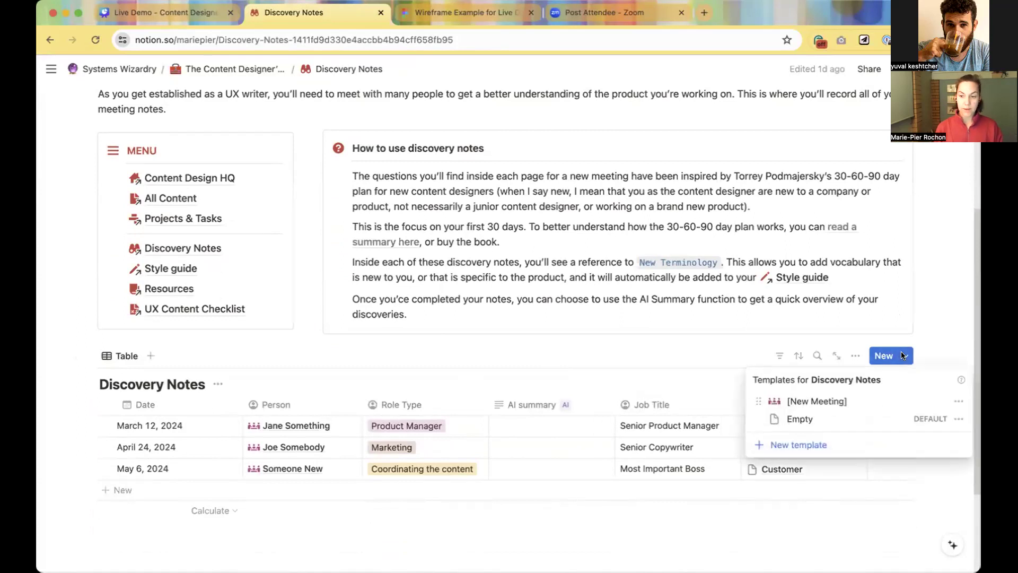
{"action": "left_click", "coordinate": [817, 400]}
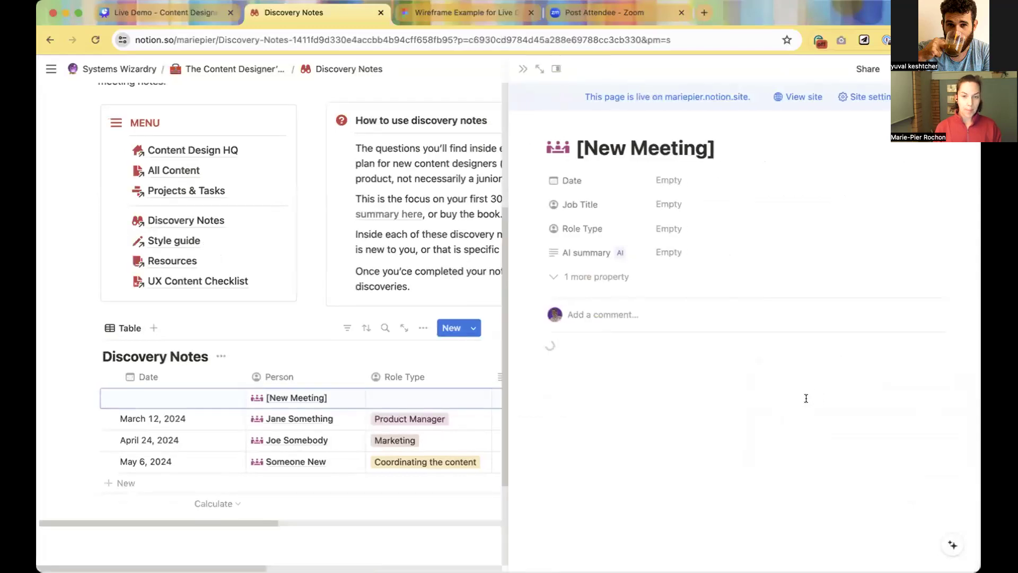
{"action": "triple_click", "coordinate": [585, 155]}
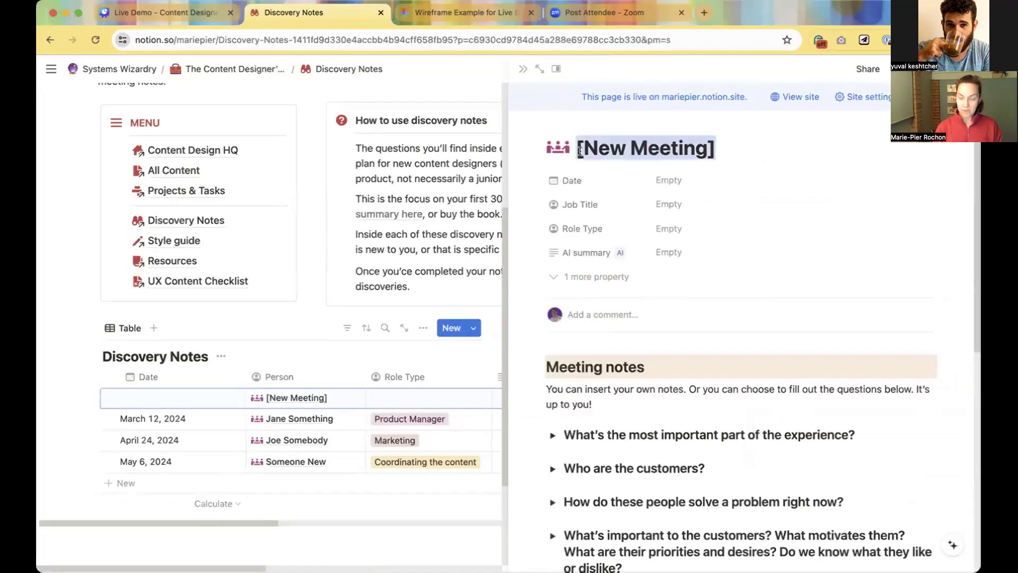
{"action": "type", "text": "Yuval"}
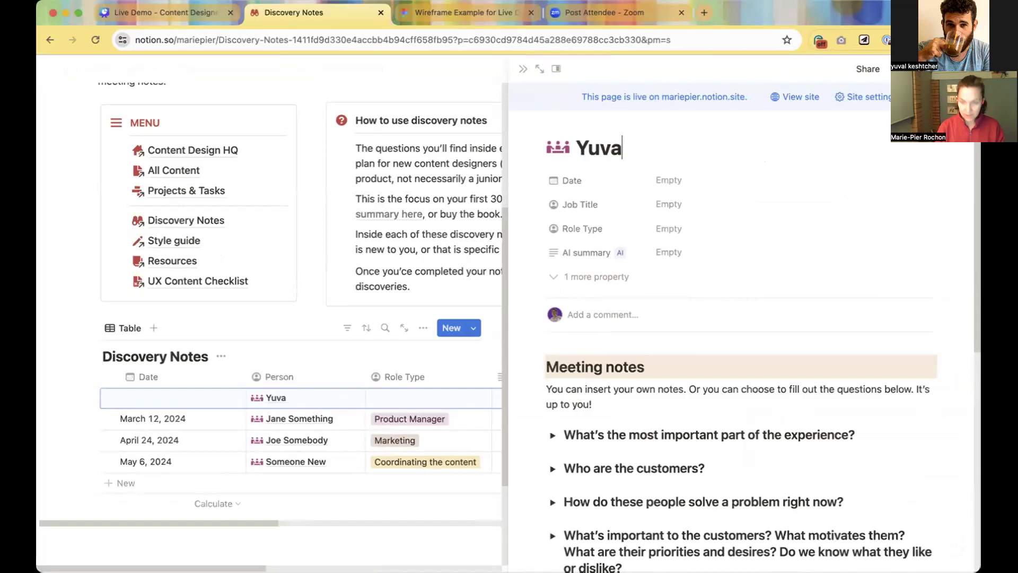
Set the new discovery note's date to May 9, 2024.
{"action": "left_click", "coordinate": [667, 179]}
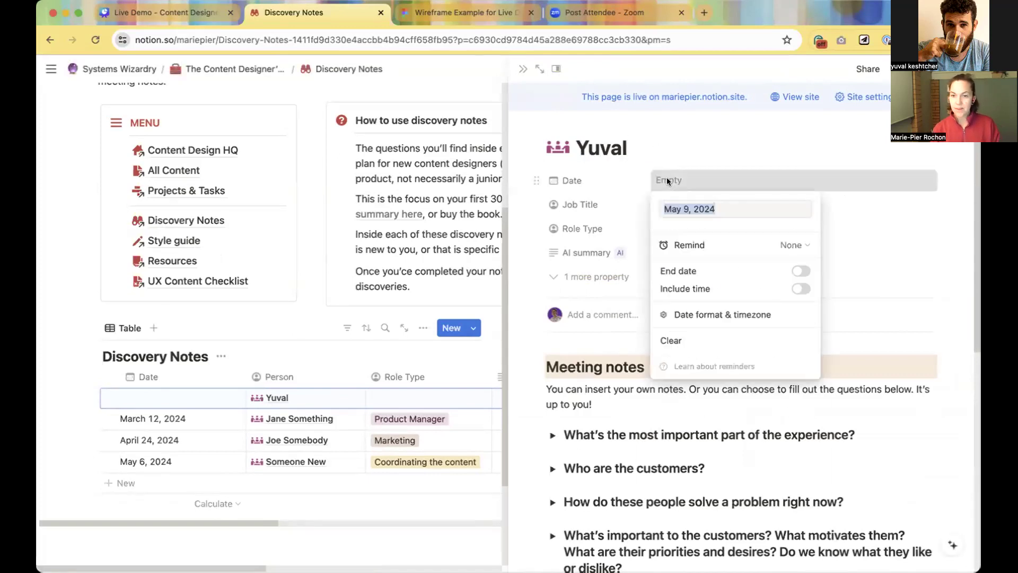
{"action": "left_click", "coordinate": [733, 293]}
{"action": "left_click", "coordinate": [863, 235]}
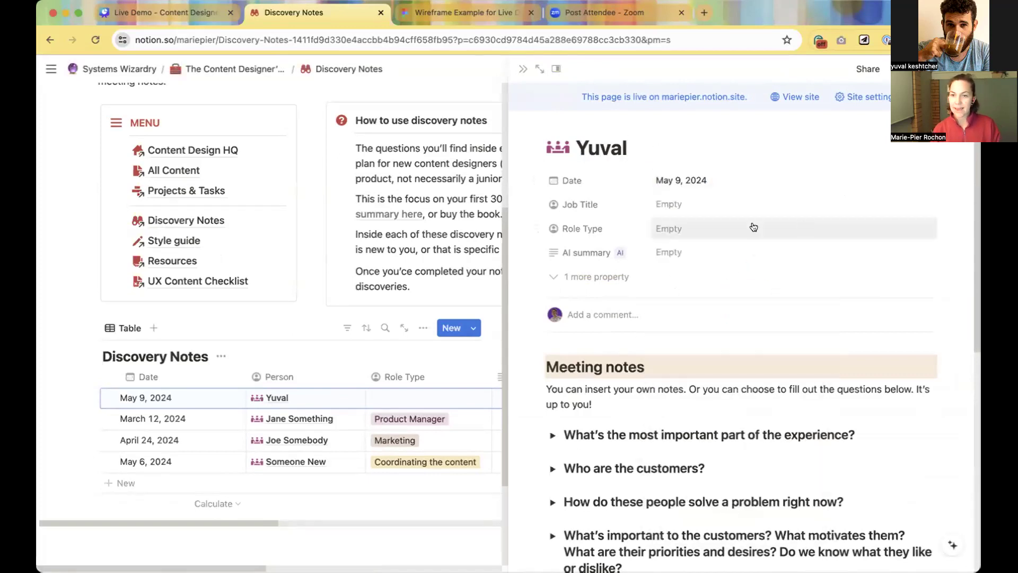
Set the new note's job title to Founder and its role type to Executive.
{"action": "left_click", "coordinate": [677, 204]}
{"action": "type", "text": "Founder"}
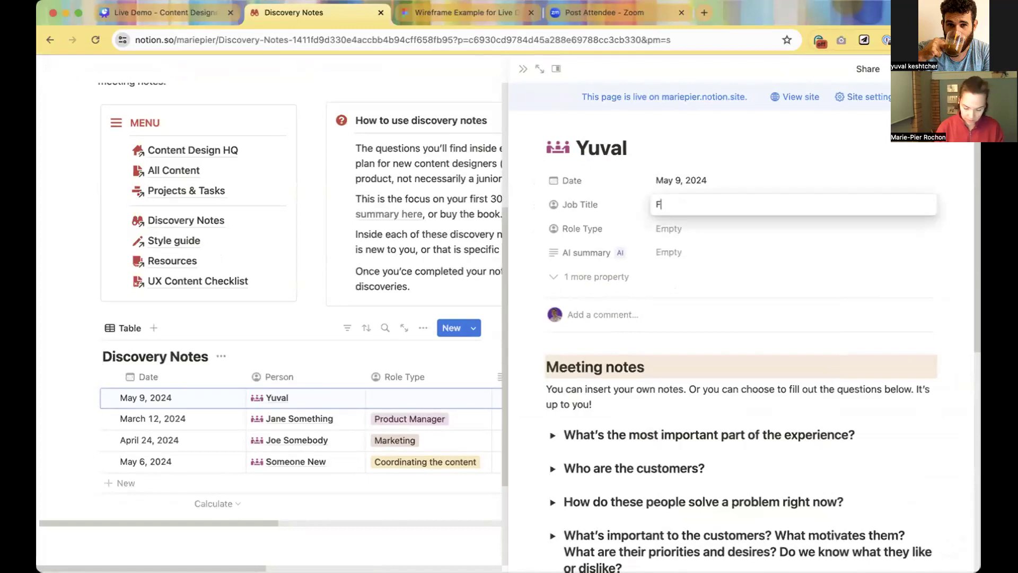
{"action": "left_click", "coordinate": [666, 229]}
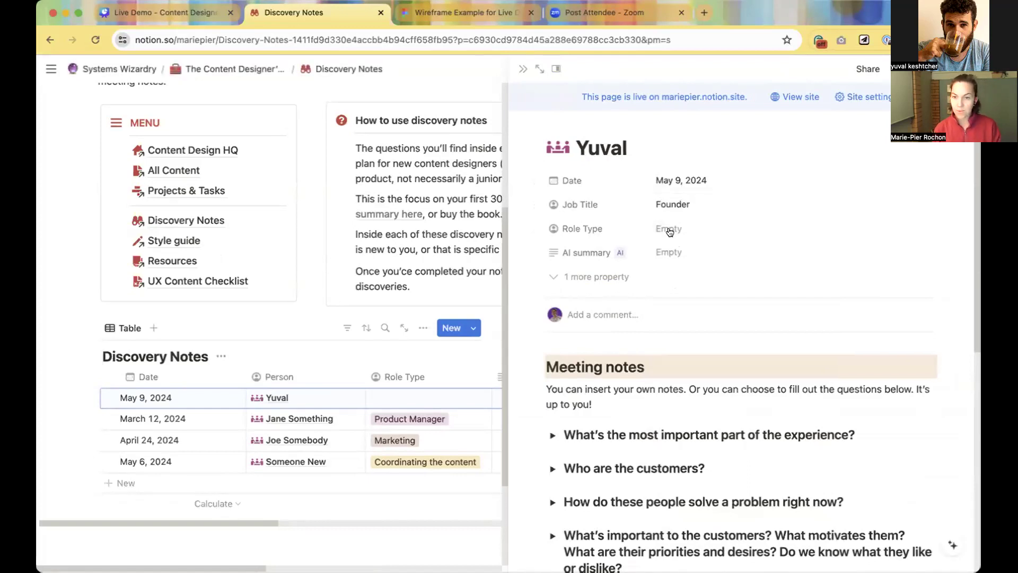
{"action": "left_click", "coordinate": [667, 228]}
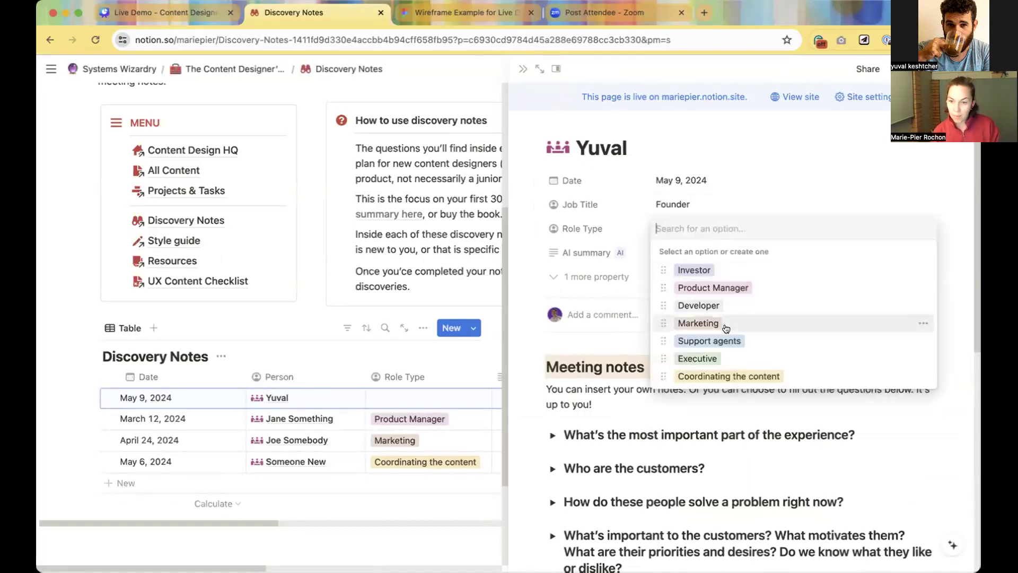
{"action": "left_click", "coordinate": [716, 359]}
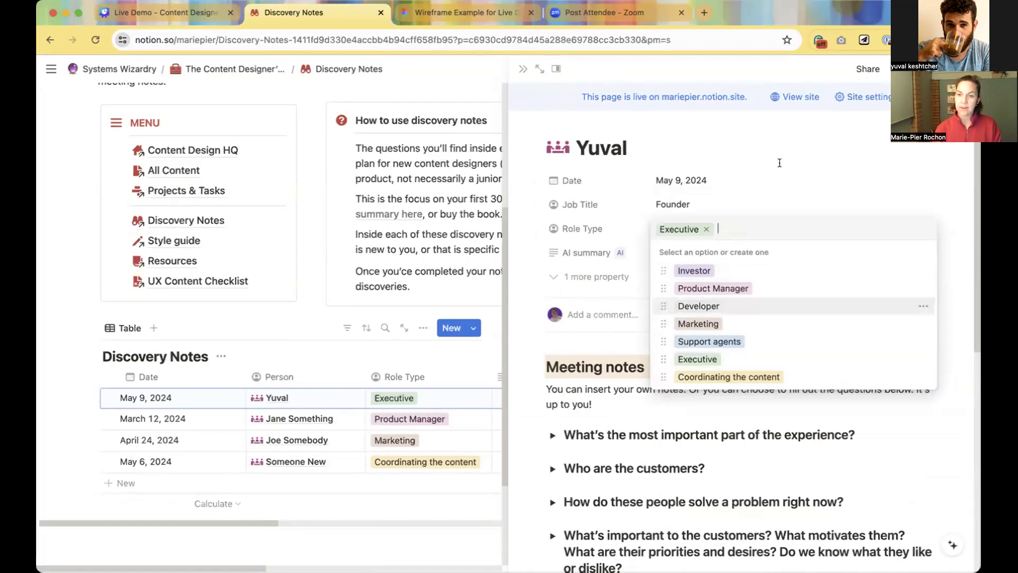
{"action": "key", "text": "Escape"}
Look through the note's meeting questions and expand "What's the most important part of the experience?".
{"action": "scroll", "coordinate": [714, 313], "scroll_direction": "down", "scroll_amount": 5}
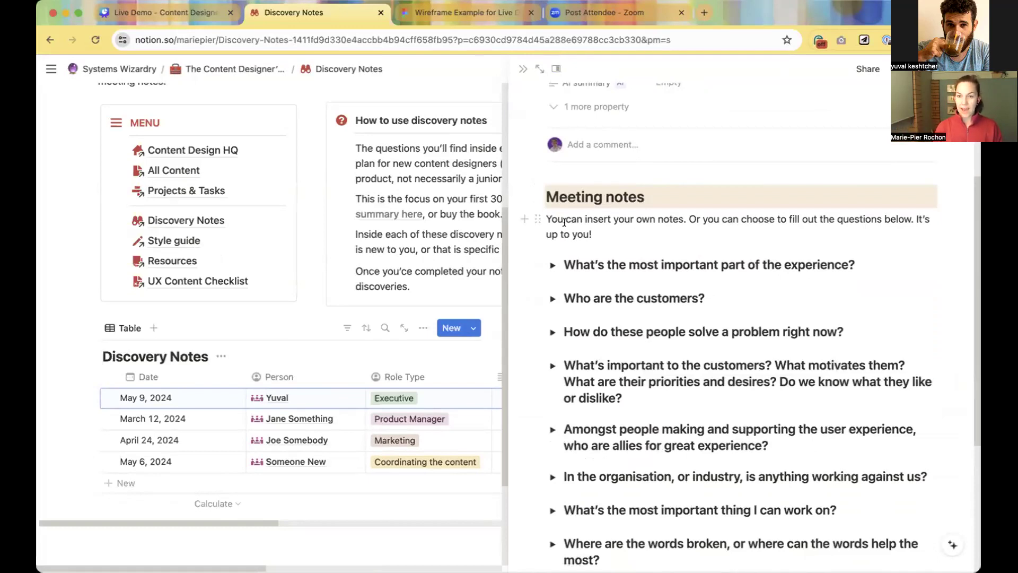
{"action": "scroll", "coordinate": [631, 231], "scroll_direction": "down", "scroll_amount": 3}
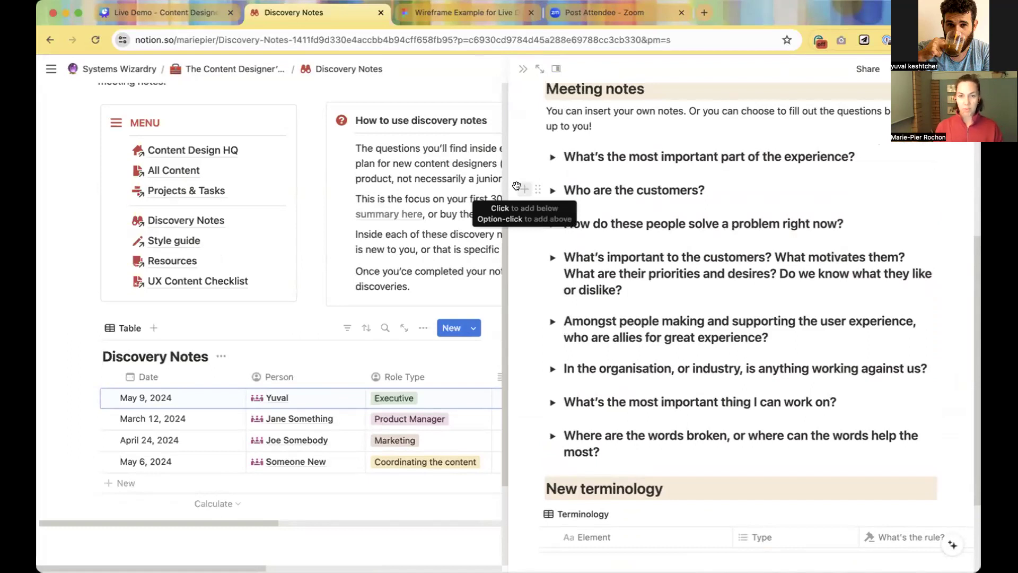
{"action": "scroll", "coordinate": [536, 175], "scroll_direction": "up", "scroll_amount": 1}
{"action": "left_click", "coordinate": [552, 165]}
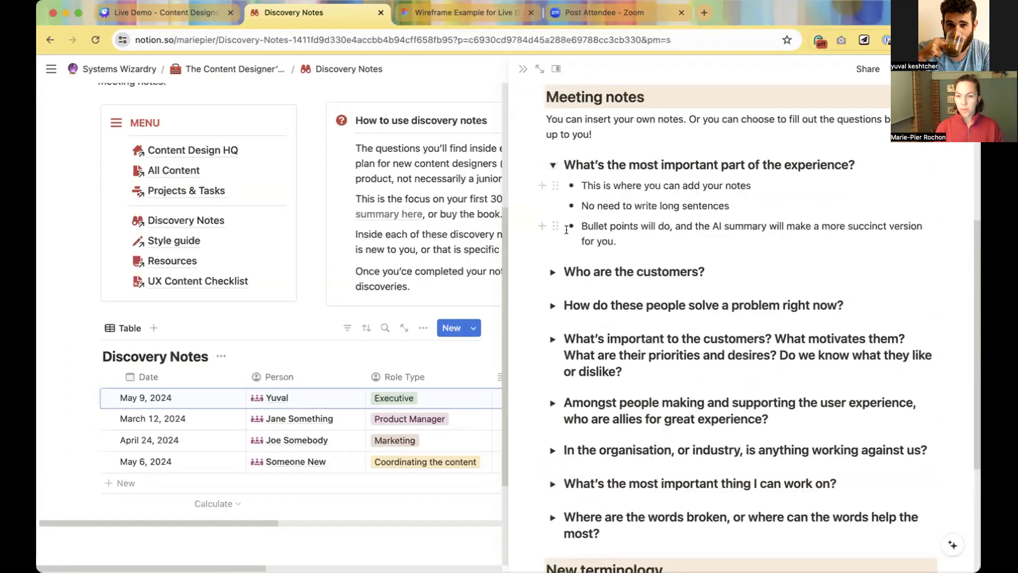
Replace the third bullet under "What's the most important part of the experience?" with the plain text line "Write your own notes.".
{"action": "left_click_drag", "start_coordinate": [613, 234], "coordinate": [585, 227]}
{"action": "key", "text": "BackSpace"}
{"action": "key", "text": "BackSpace"}
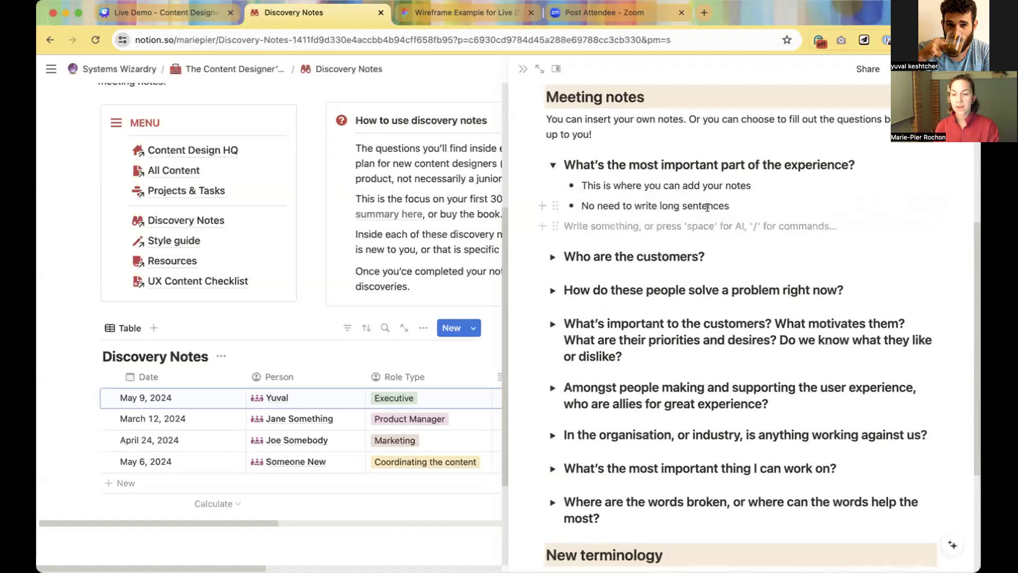
{"action": "type", "text": "Write your"}
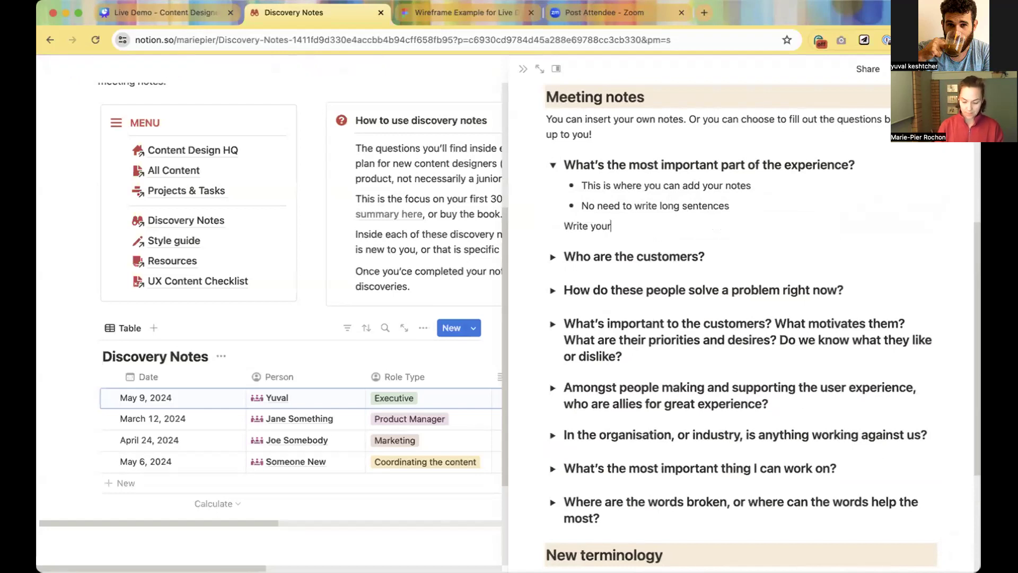
{"action": "type", "text": " own note"}
{"action": "type", "text": "sa."}
{"action": "key", "text": "BackSpace"}
{"action": "key", "text": "BackSpace"}
{"action": "type", "text": "."}
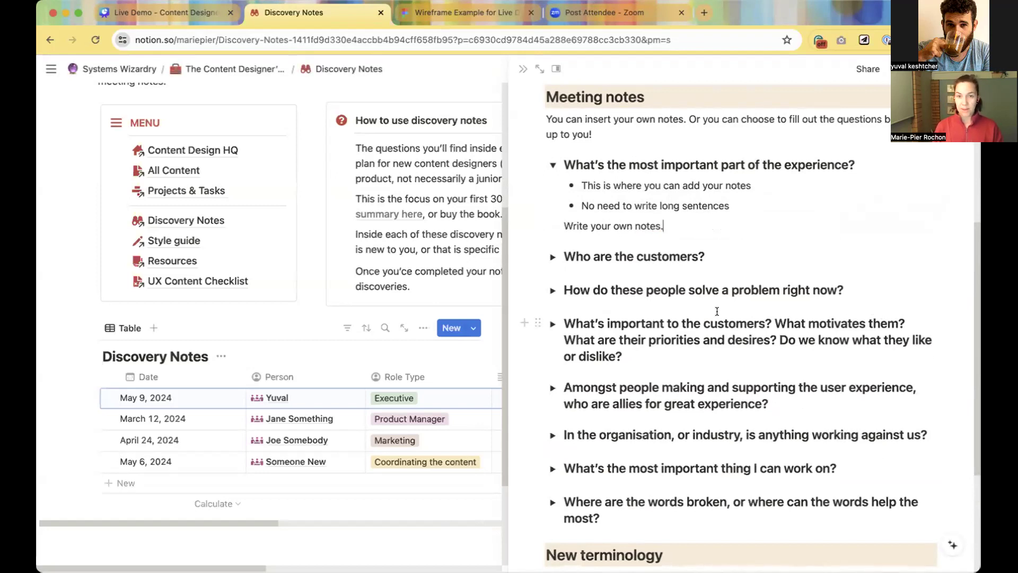
Add a row to the note's New terminology table with the element Microcopy and the type Terminology.
{"action": "scroll", "coordinate": [717, 311], "scroll_direction": "down", "scroll_amount": 3}
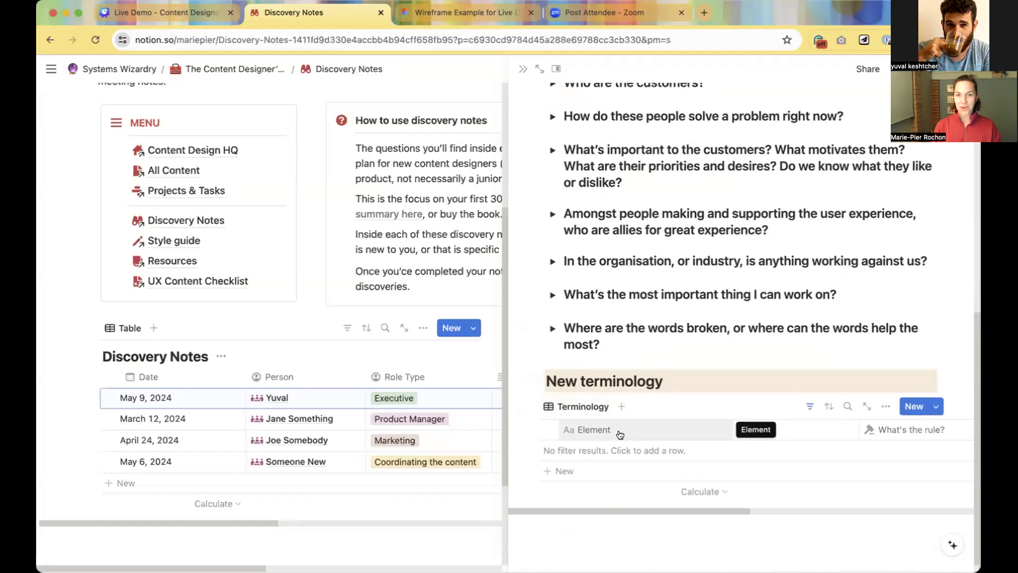
{"action": "left_click", "coordinate": [584, 471]}
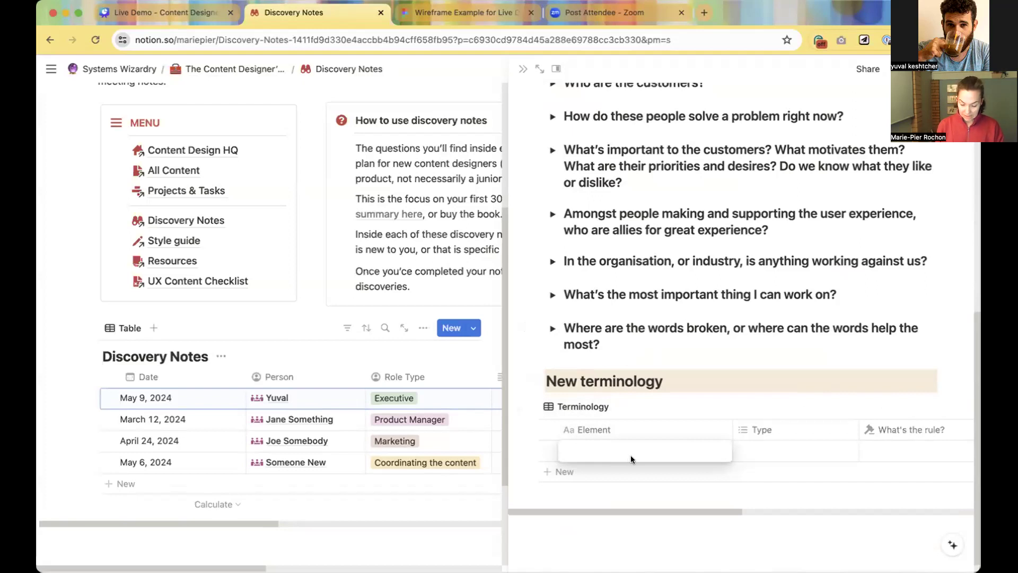
{"action": "type", "text": "Mi"}
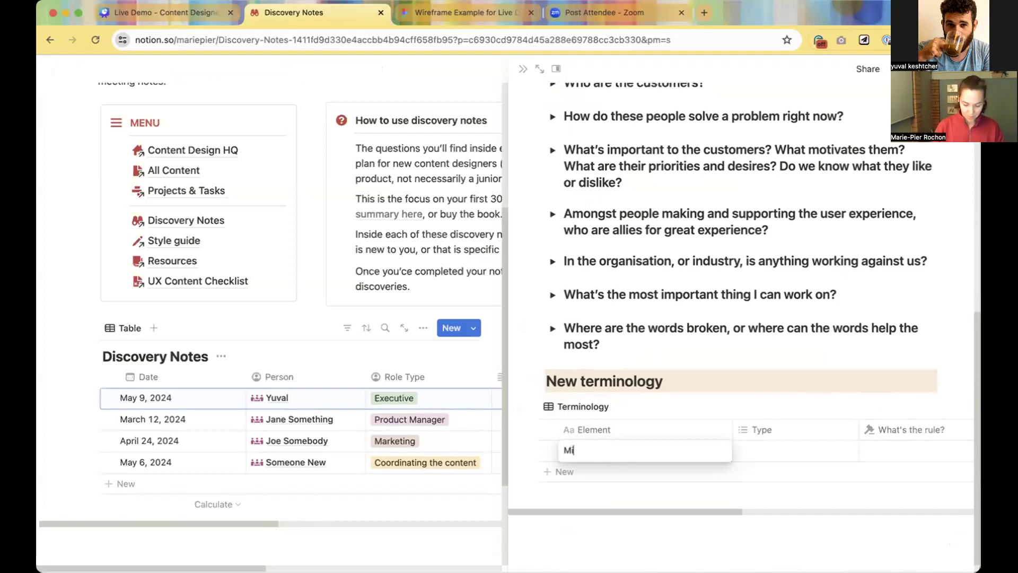
{"action": "type", "text": "crocopy"}
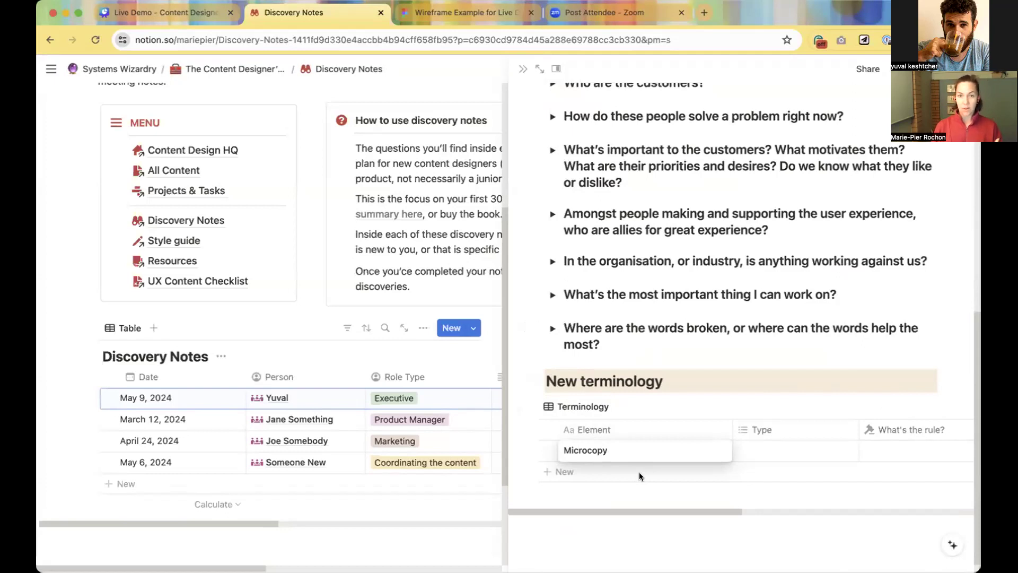
{"action": "left_click", "coordinate": [761, 450]}
{"action": "left_click", "coordinate": [767, 449]}
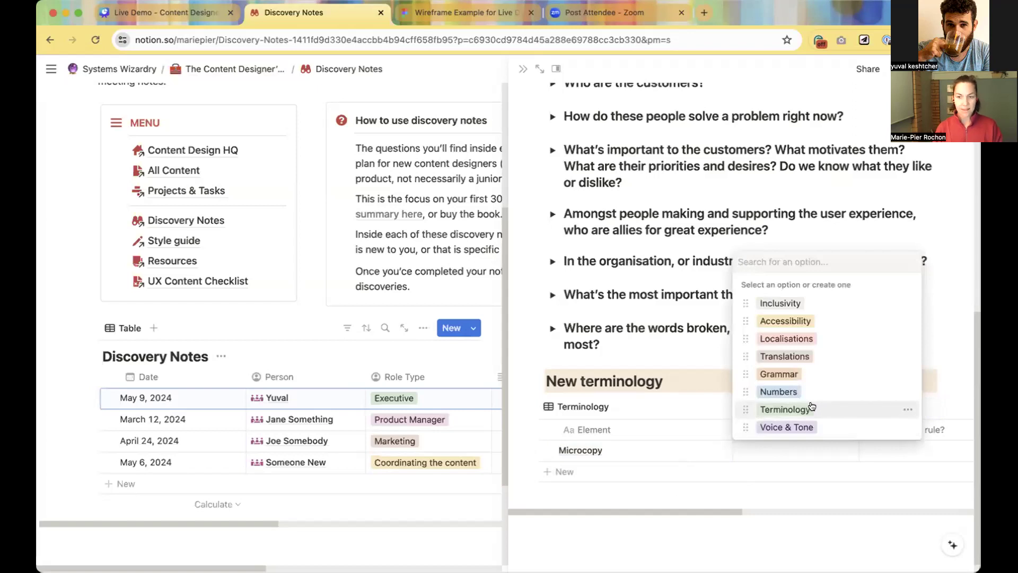
{"action": "left_click", "coordinate": [785, 408]}
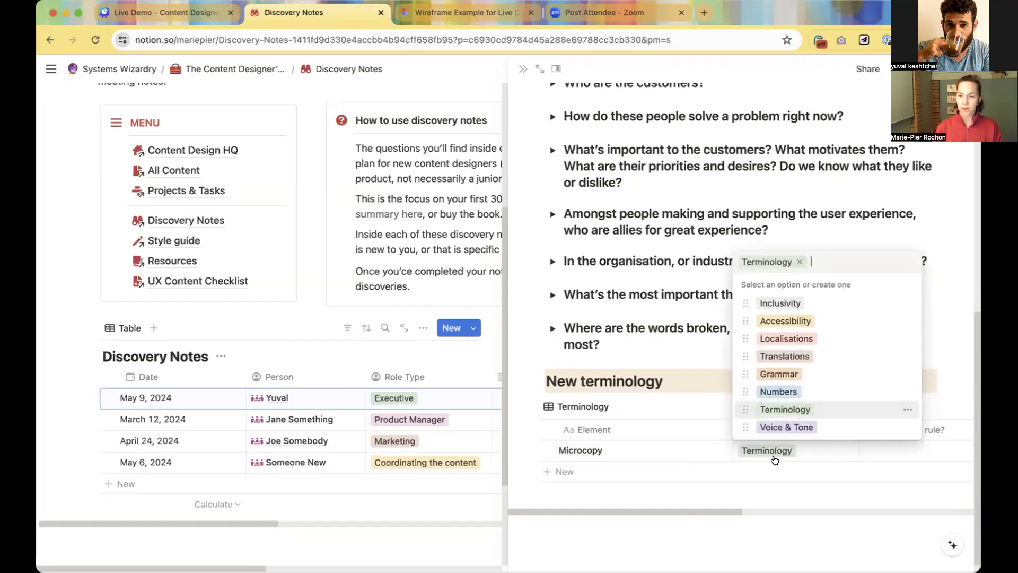
{"action": "left_click", "coordinate": [775, 496]}
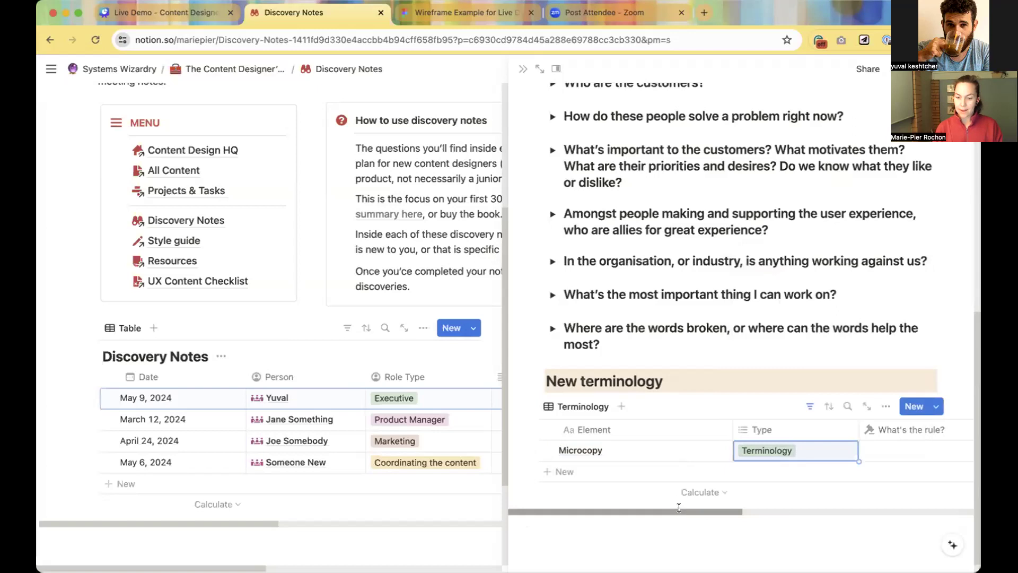
Enter "It's not microscopy" as the rule for the Microcopy row.
{"action": "scroll", "coordinate": [690, 493], "scroll_direction": "right", "scroll_amount": 5}
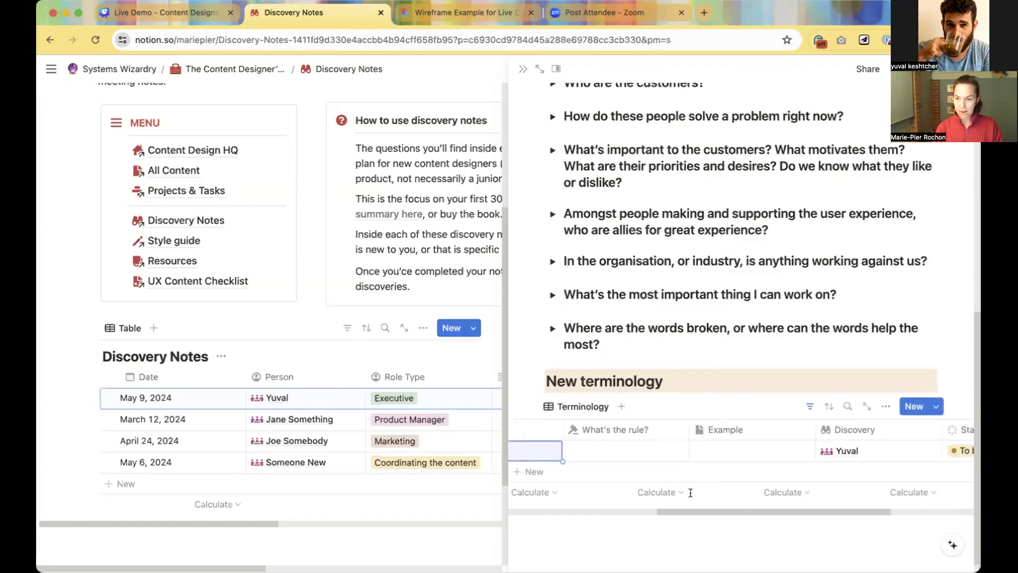
{"action": "left_click", "coordinate": [652, 446]}
{"action": "type", "text": "It's"}
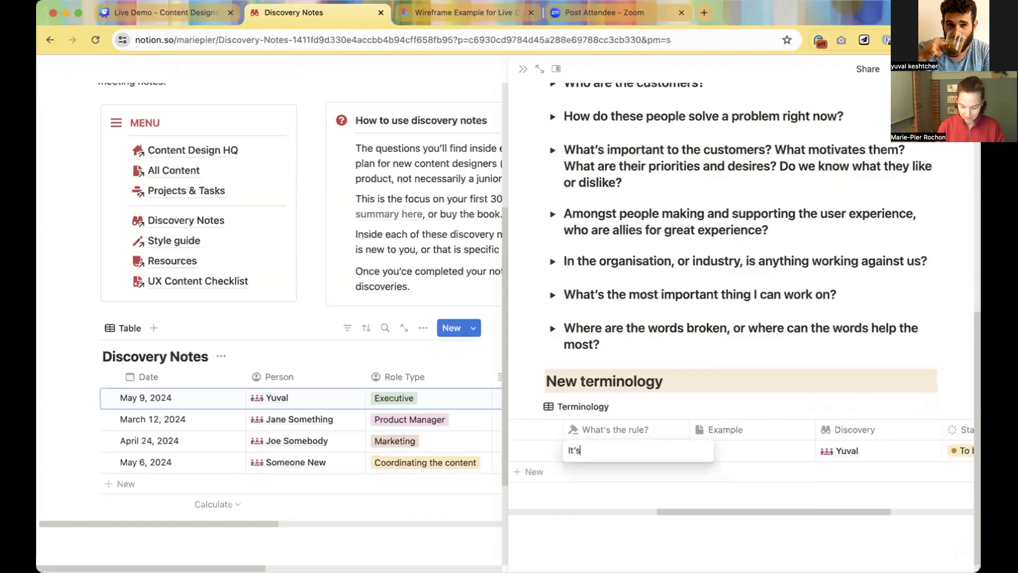
{"action": "type", "text": " not micr"}
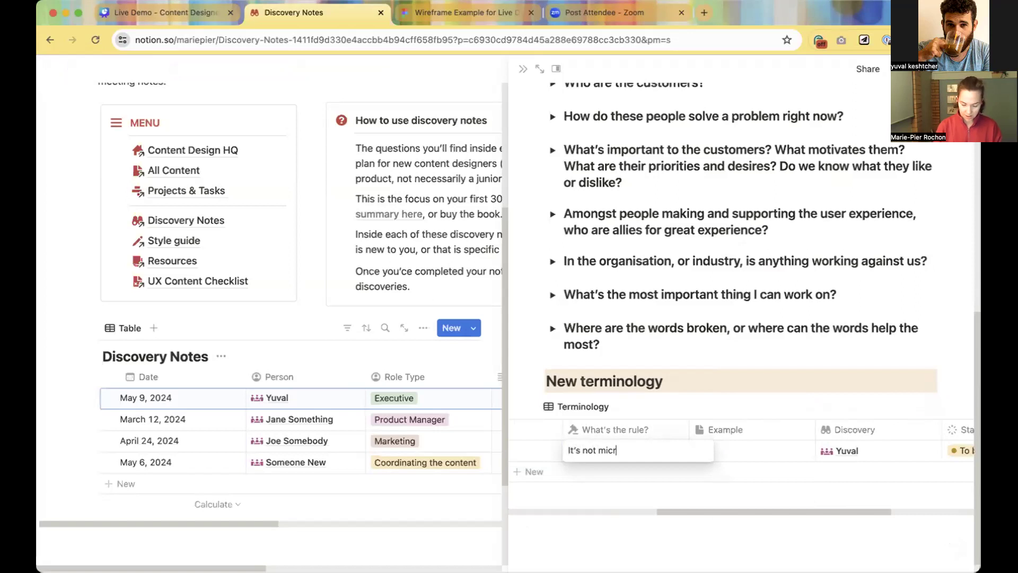
{"action": "type", "text": "oscopy"}
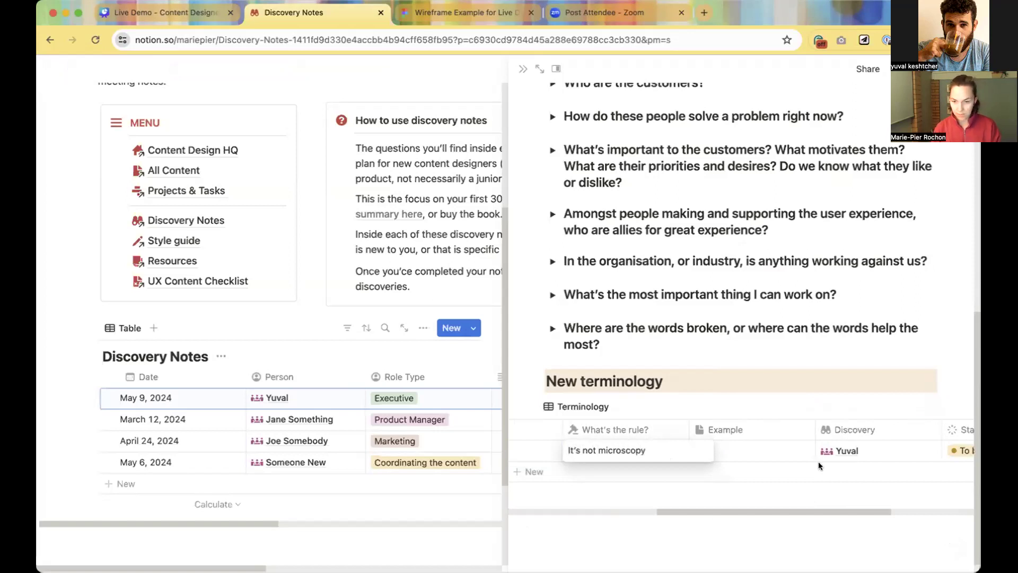
{"action": "left_click", "coordinate": [788, 449]}
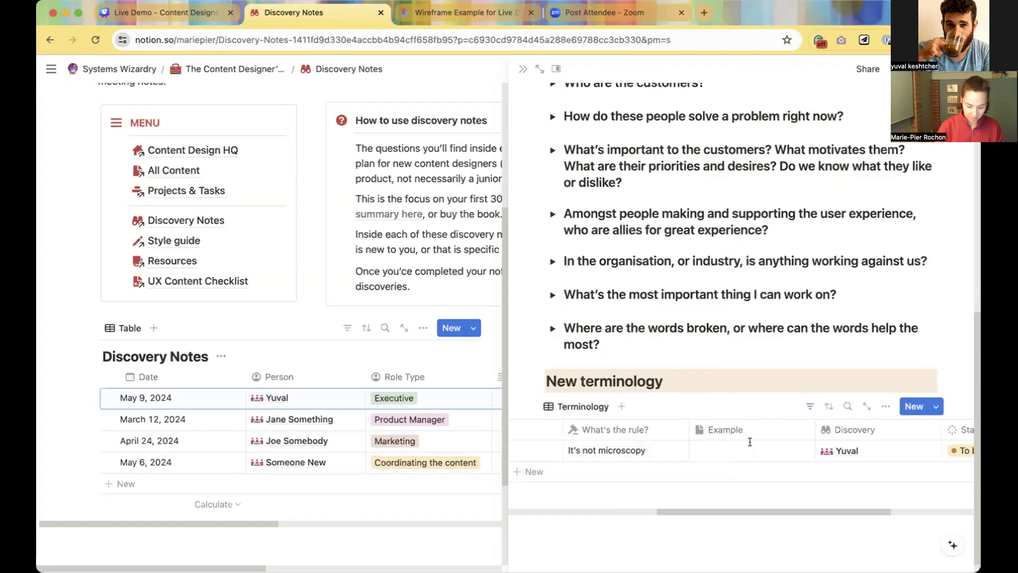
Enter "We write microcopy" as the example for the Microcopy row.
{"action": "left_click", "coordinate": [750, 442]}
{"action": "type", "text": "We write m,icrocopy"}
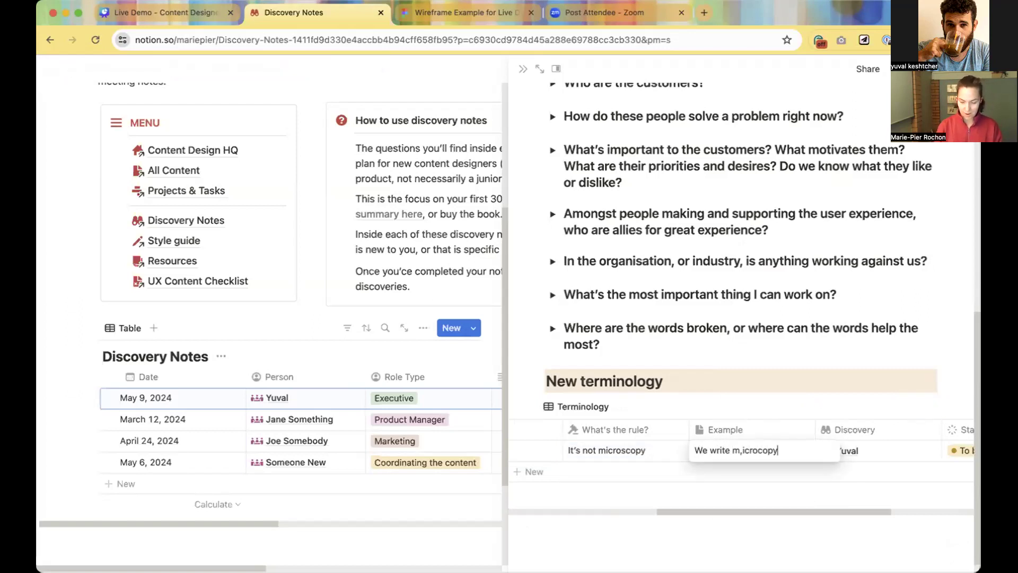
{"action": "left_click", "coordinate": [741, 450]}
{"action": "key", "text": "BackSpace"}
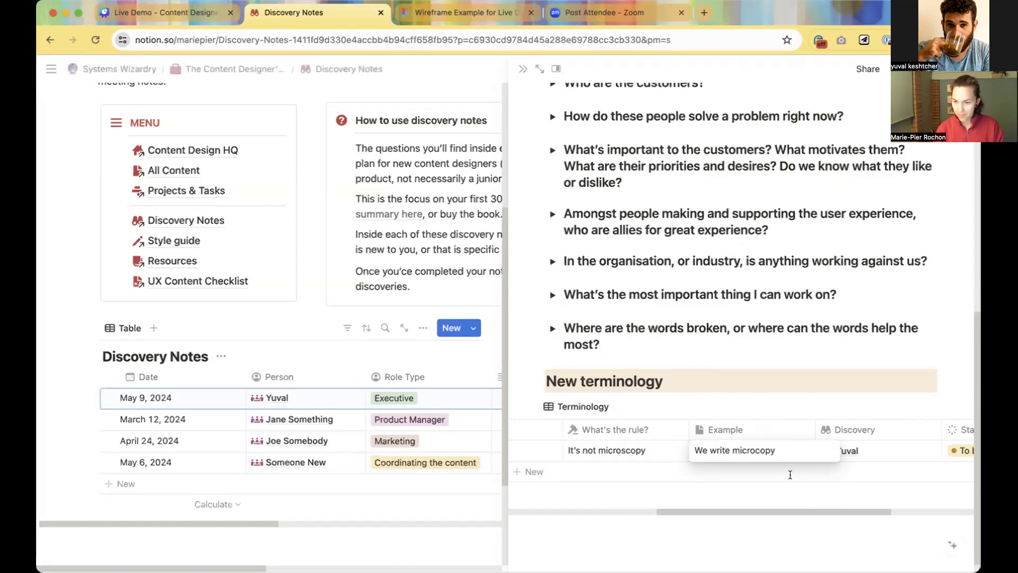
{"action": "key", "text": "Escape"}
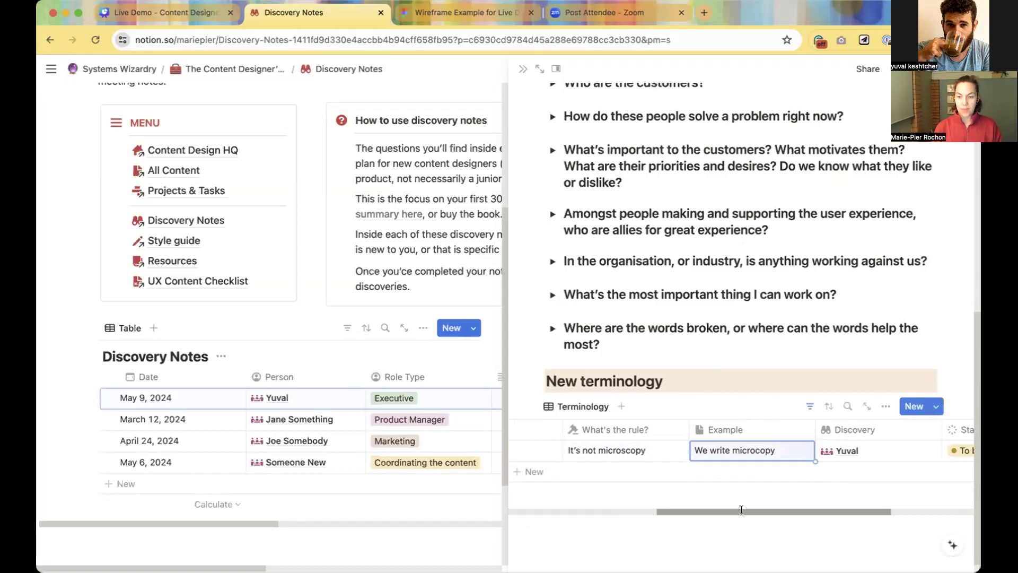
Look back over the discovery note from the terminology table up to its properties, and close the note.
{"action": "left_click_drag", "start_coordinate": [742, 510], "coordinate": [593, 510]}
{"action": "scroll", "coordinate": [676, 400], "scroll_direction": "up", "scroll_amount": 1}
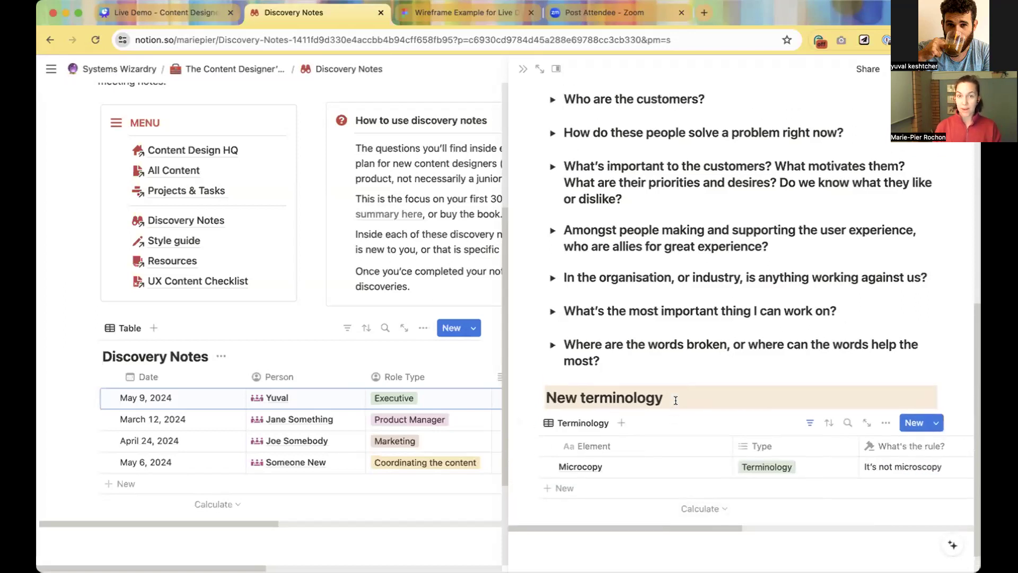
{"action": "scroll", "coordinate": [701, 419], "scroll_direction": "up", "scroll_amount": 5}
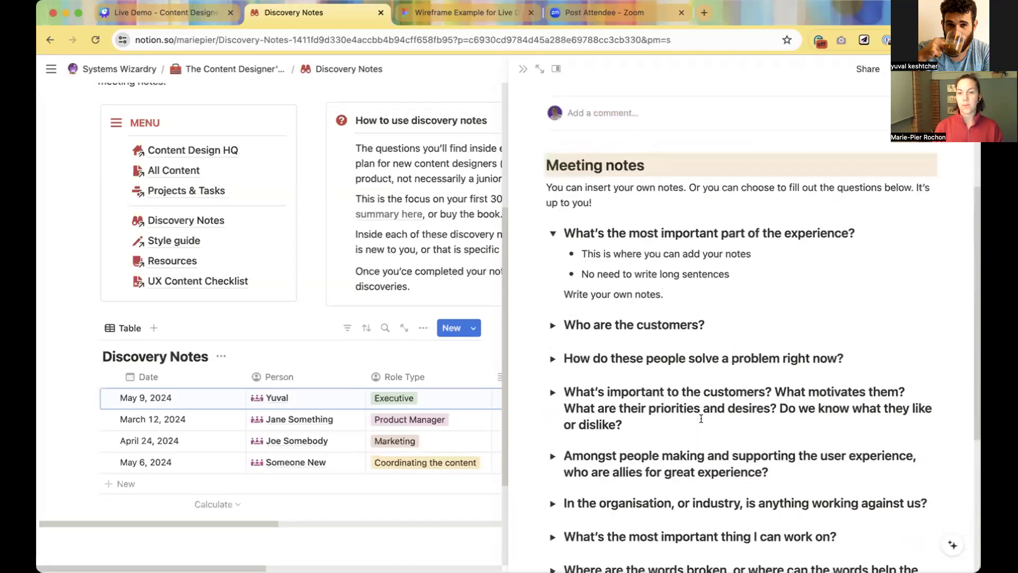
{"action": "scroll", "coordinate": [701, 418], "scroll_direction": "up", "scroll_amount": 4}
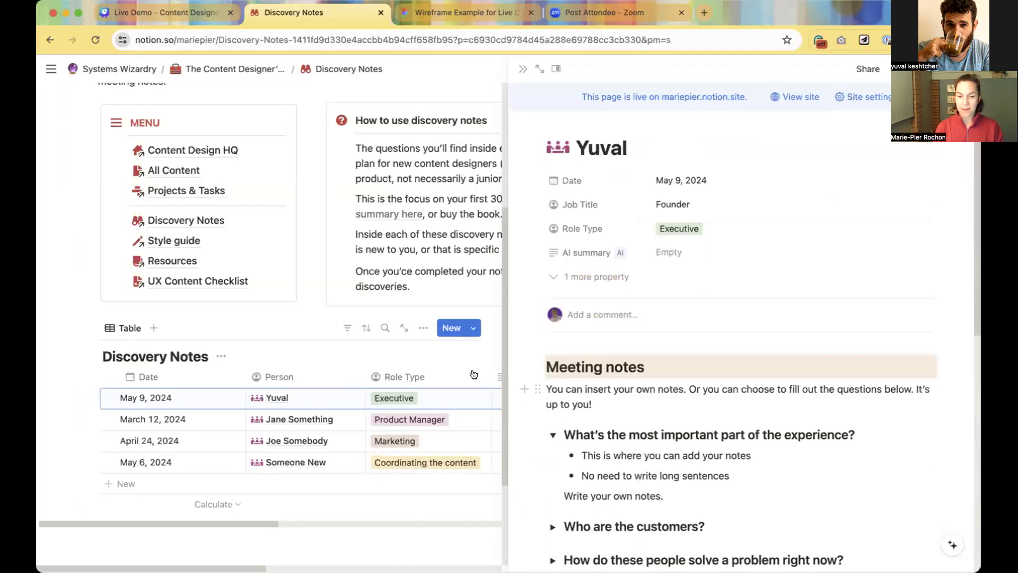
{"action": "left_click", "coordinate": [488, 345]}
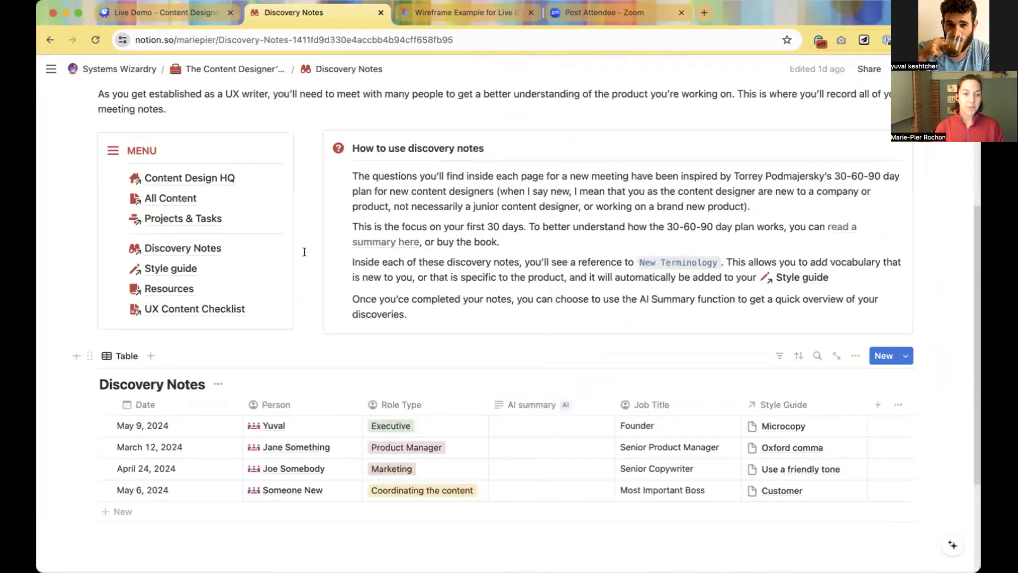
Open the Style guide page and look through its Rules we follow view.
{"action": "left_click", "coordinate": [178, 266]}
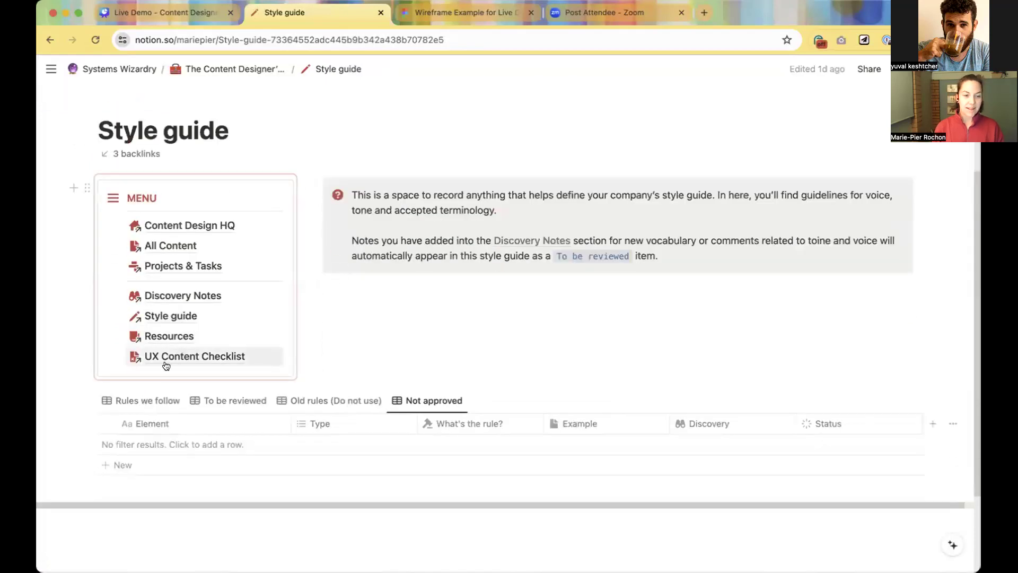
{"action": "left_click", "coordinate": [144, 400]}
{"action": "scroll", "coordinate": [436, 304], "scroll_direction": "down", "scroll_amount": 2}
{"action": "scroll", "coordinate": [435, 305], "scroll_direction": "down", "scroll_amount": 4}
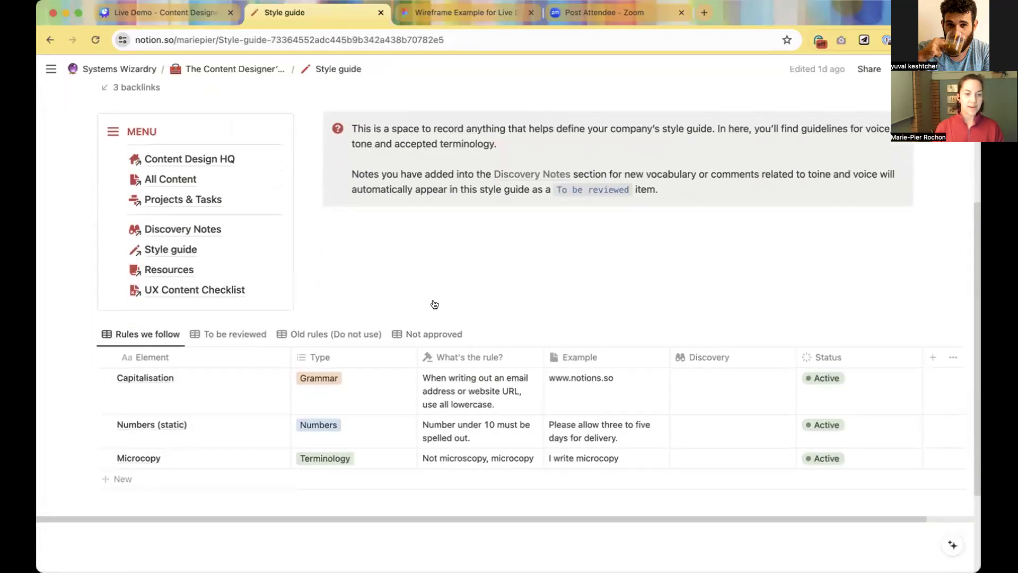
{"action": "mouse_move", "coordinate": [51, 69]}
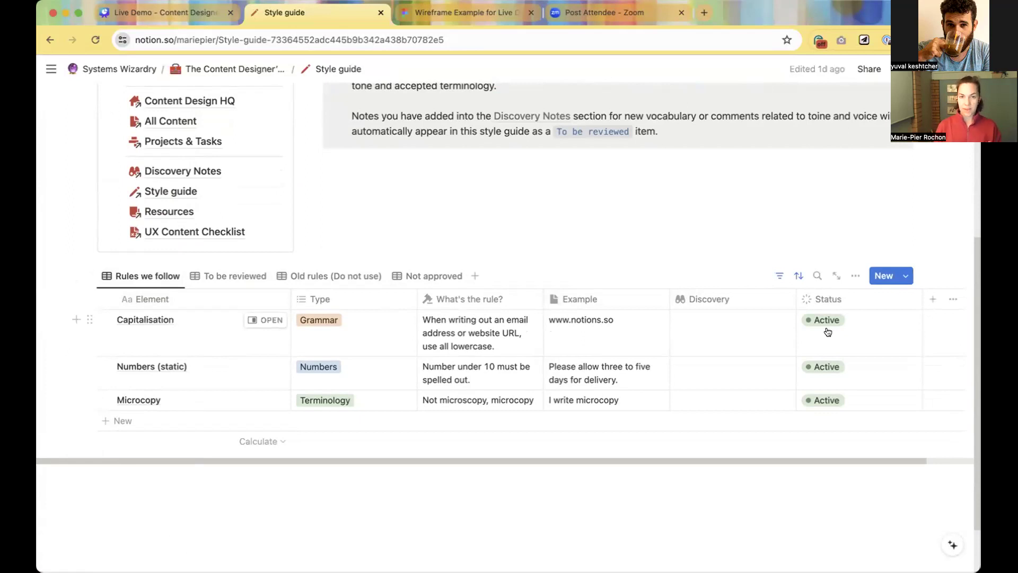
In the style guide's To be reviewed view, set the Microcopy entry's status to Active.
{"action": "left_click", "coordinate": [238, 281]}
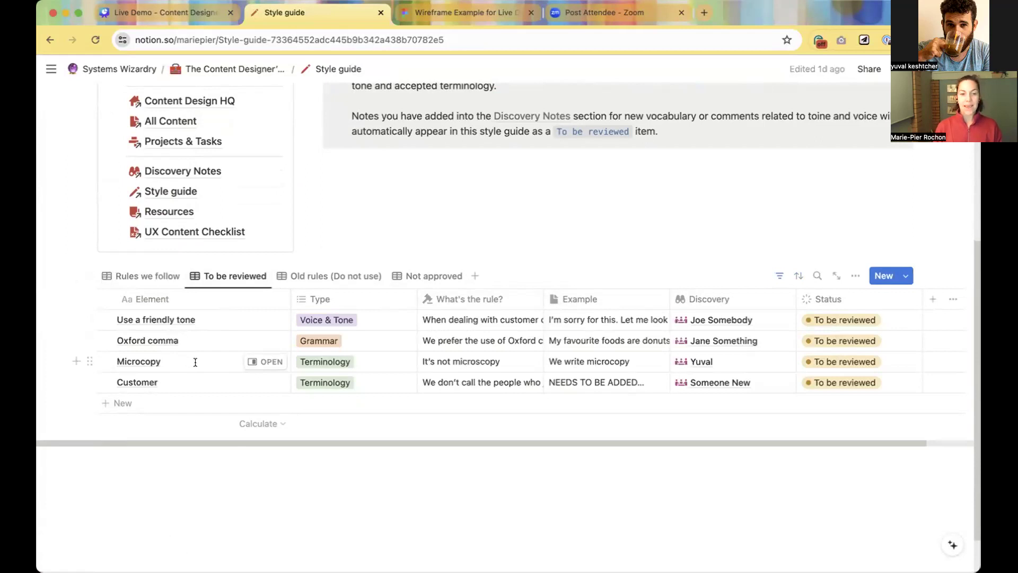
{"action": "left_click", "coordinate": [829, 355]}
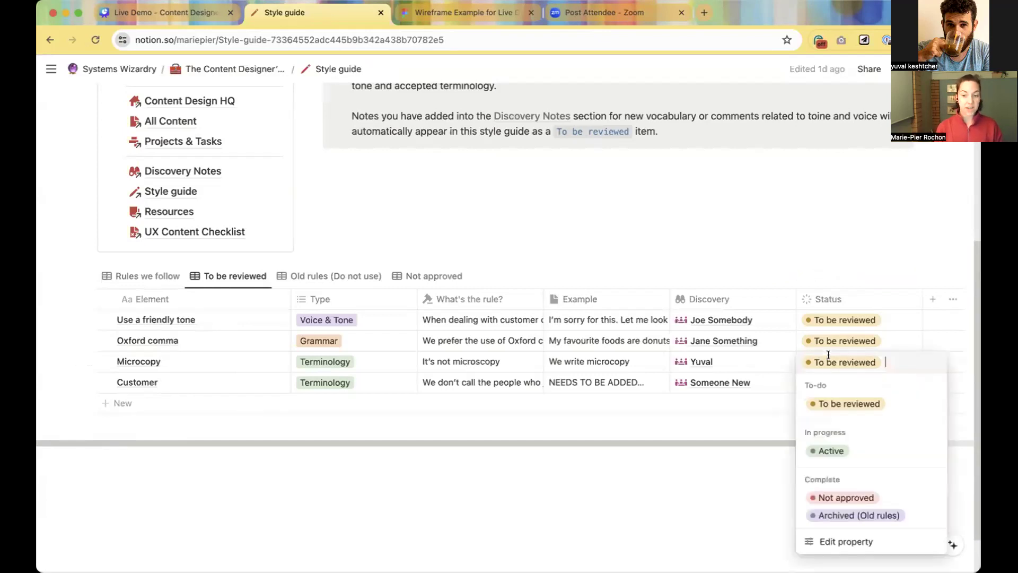
{"action": "left_click", "coordinate": [830, 450]}
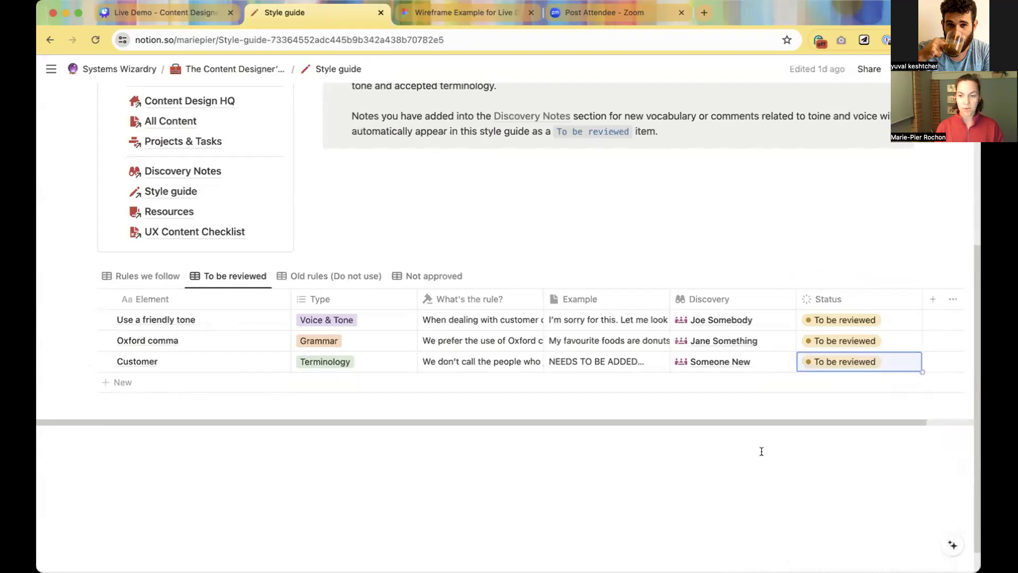
Check the style guide's Rules we follow, Old rules (Do not use) and Not approved views.
{"action": "left_click", "coordinate": [147, 276]}
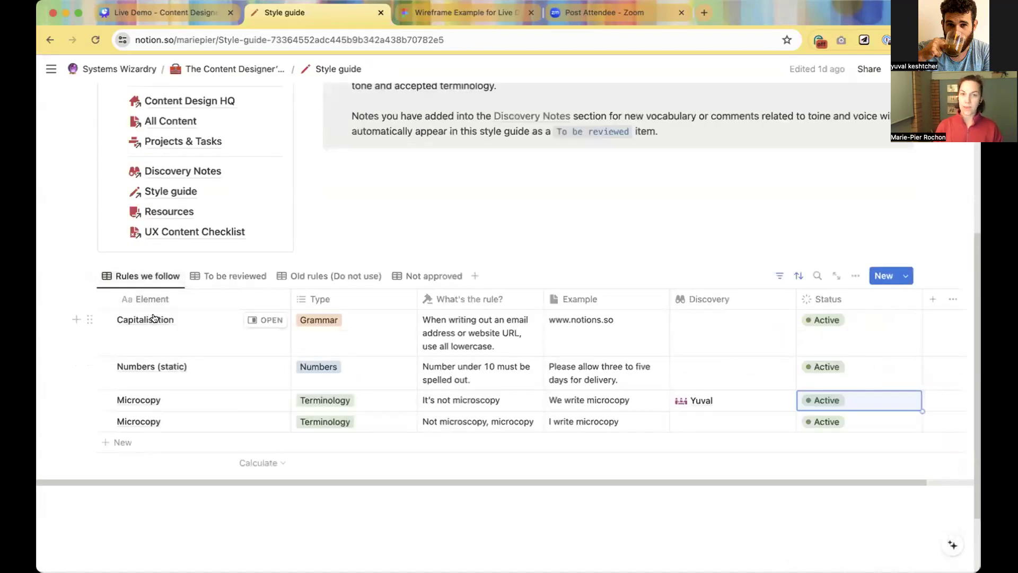
{"action": "left_click", "coordinate": [332, 274]}
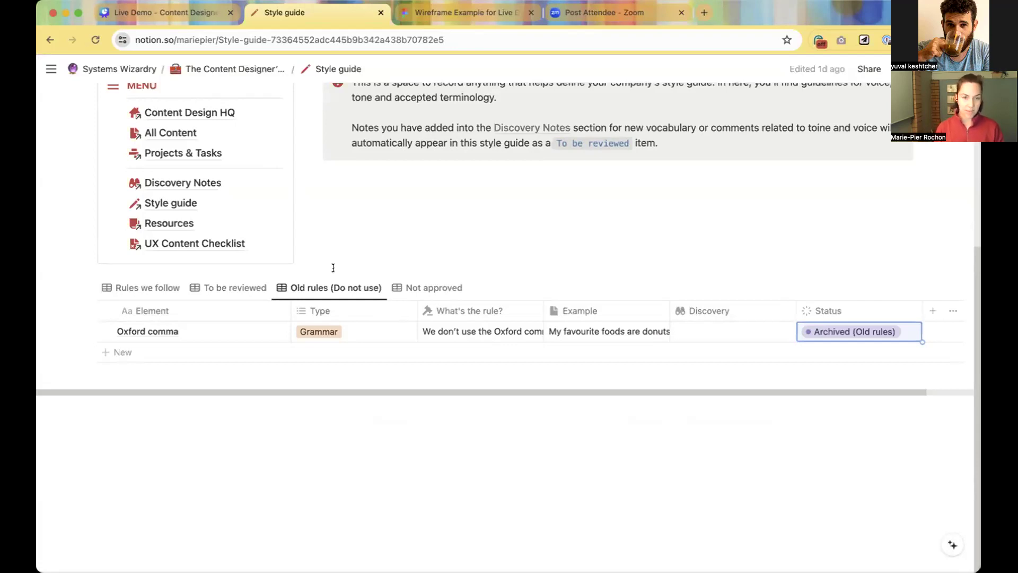
{"action": "left_click", "coordinate": [410, 287]}
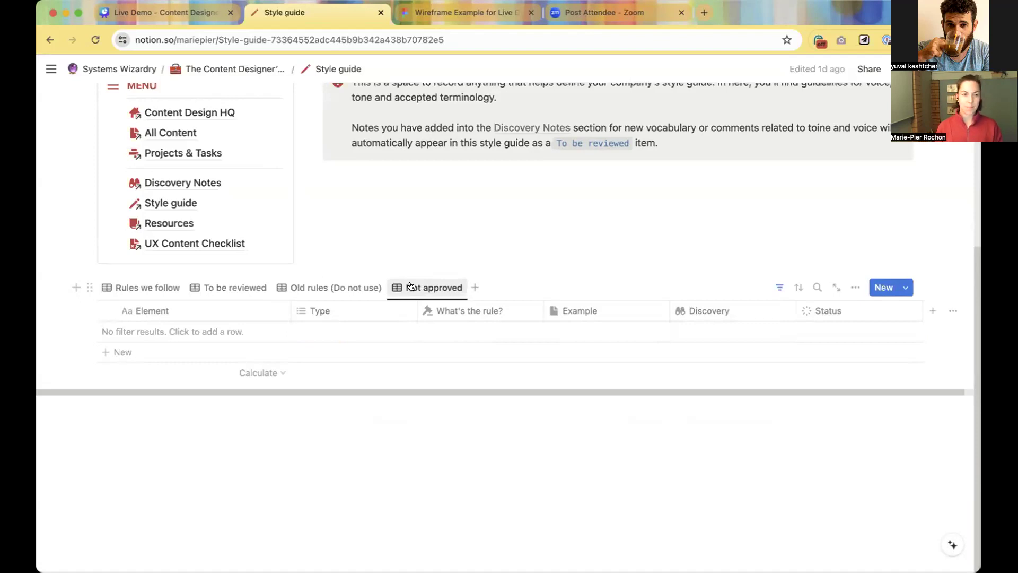
Open the Resources page and look through its table of UX writing and content design resources.
{"action": "mouse_move", "coordinate": [179, 223]}
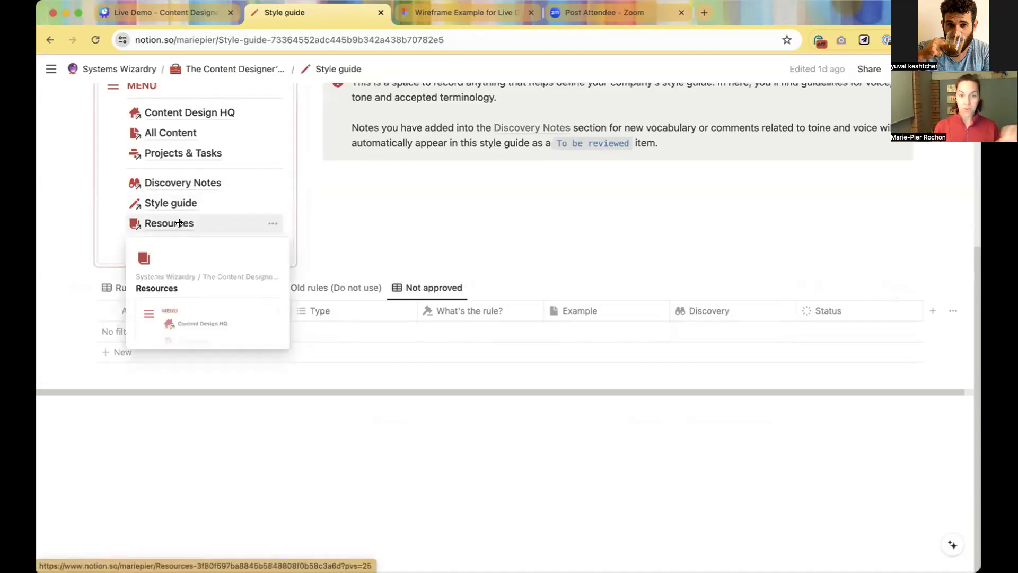
{"action": "left_click", "coordinate": [179, 223]}
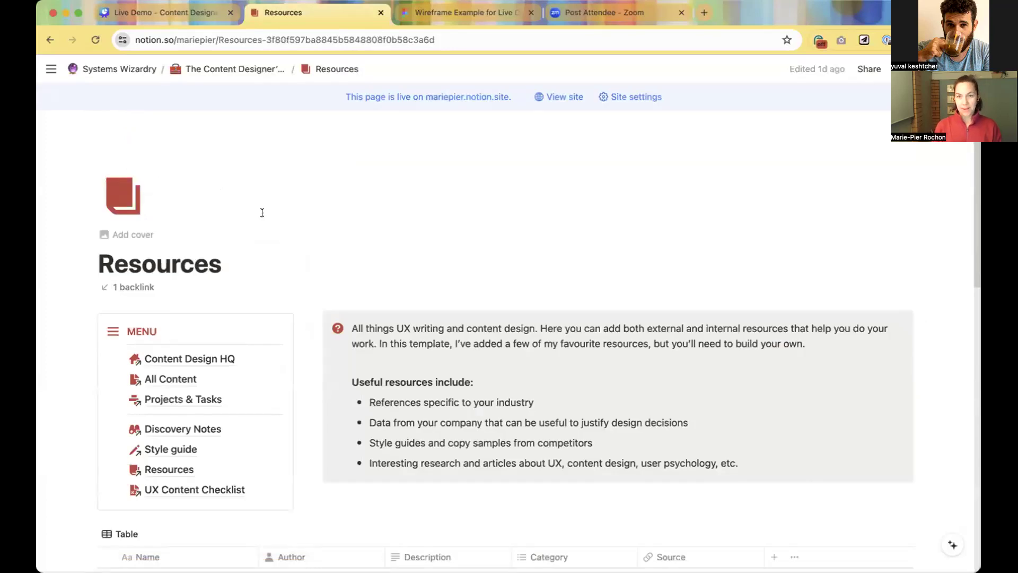
{"action": "scroll", "coordinate": [377, 244], "scroll_direction": "down", "scroll_amount": 4}
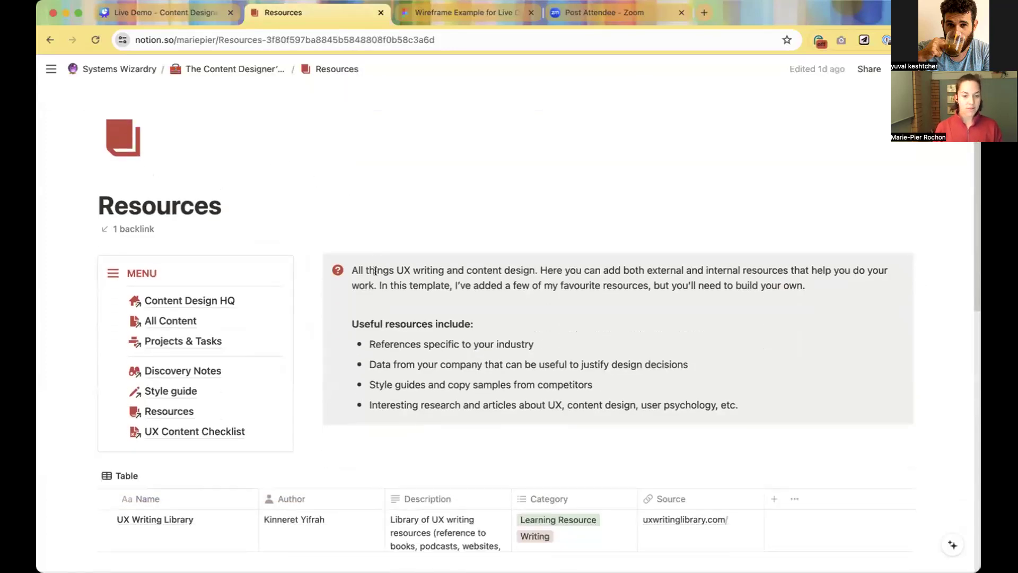
{"action": "scroll", "coordinate": [375, 280], "scroll_direction": "down", "scroll_amount": 2}
{"action": "scroll", "coordinate": [376, 284], "scroll_direction": "down", "scroll_amount": 2}
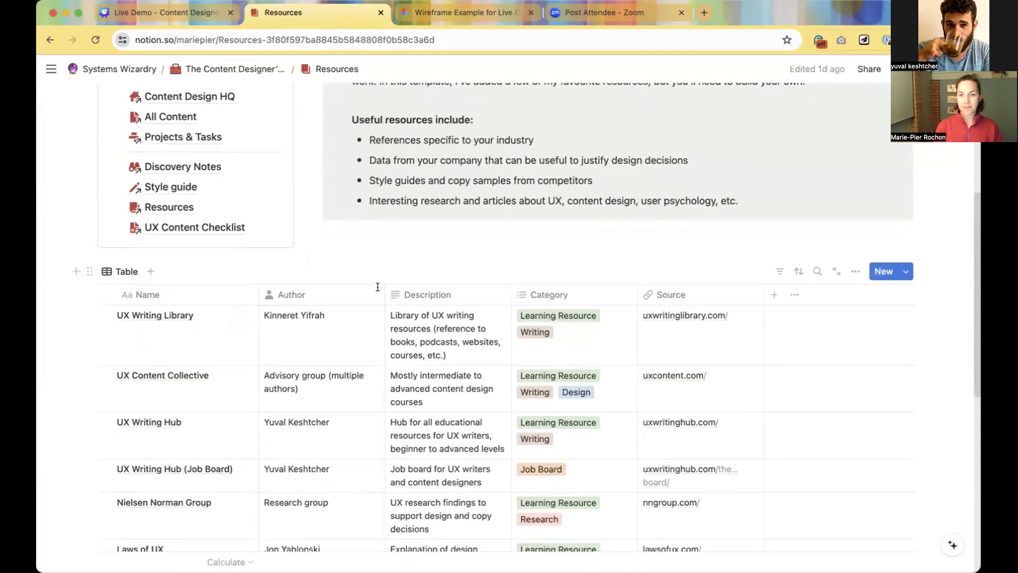
Look through the rest of the Resources table and view the Cookie Permissions Guidelines entry's details.
{"action": "scroll", "coordinate": [376, 287], "scroll_direction": "down", "scroll_amount": 3}
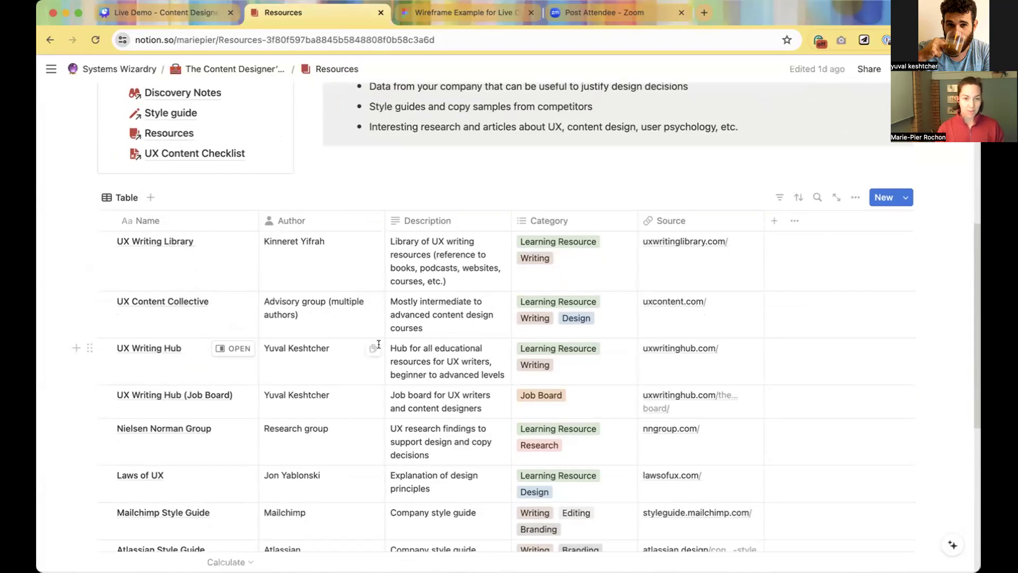
{"action": "scroll", "coordinate": [223, 366], "scroll_direction": "down", "scroll_amount": 2}
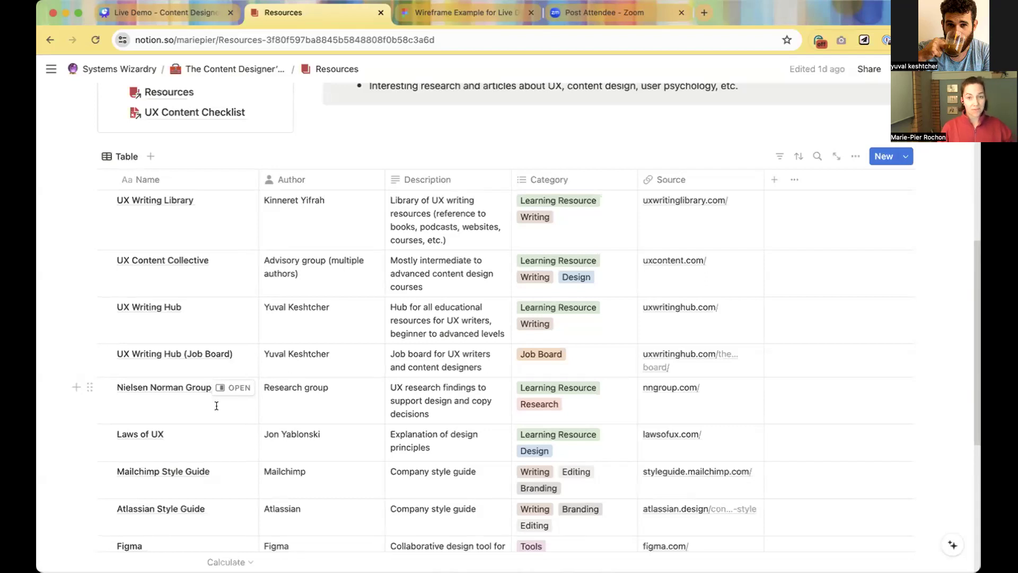
{"action": "scroll", "coordinate": [217, 406], "scroll_direction": "down", "scroll_amount": 5}
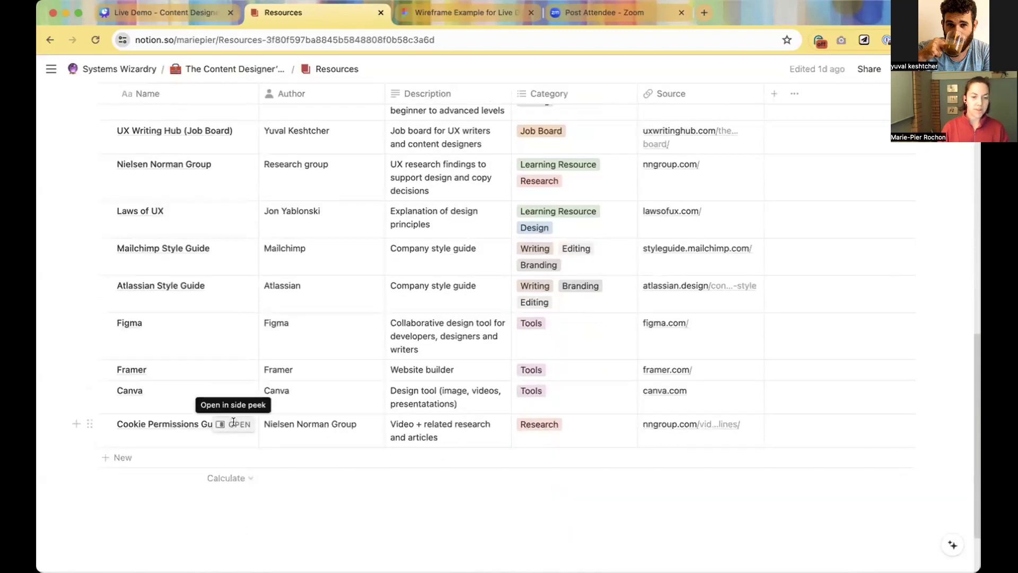
{"action": "left_click", "coordinate": [233, 424]}
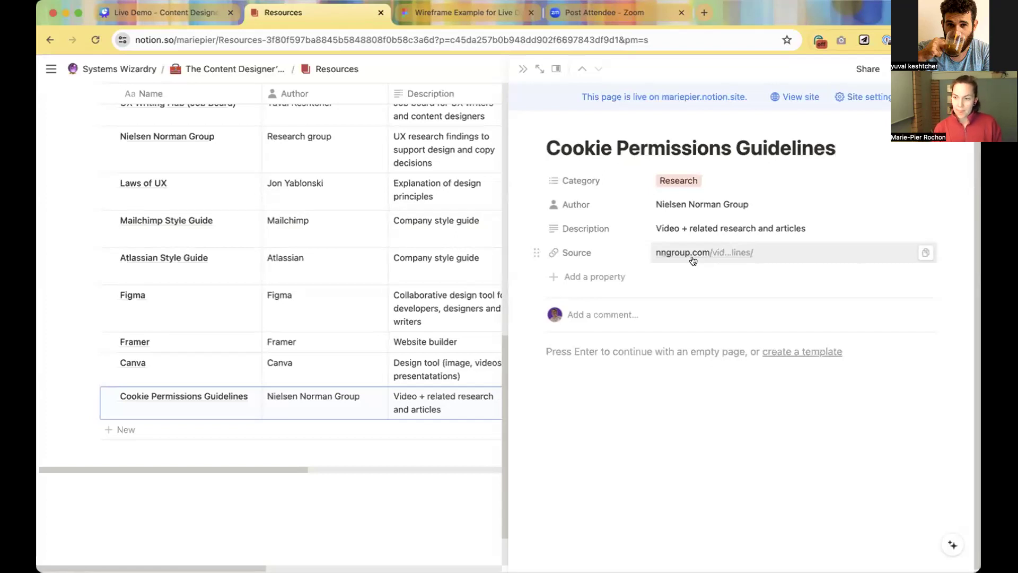
{"action": "left_click", "coordinate": [445, 500]}
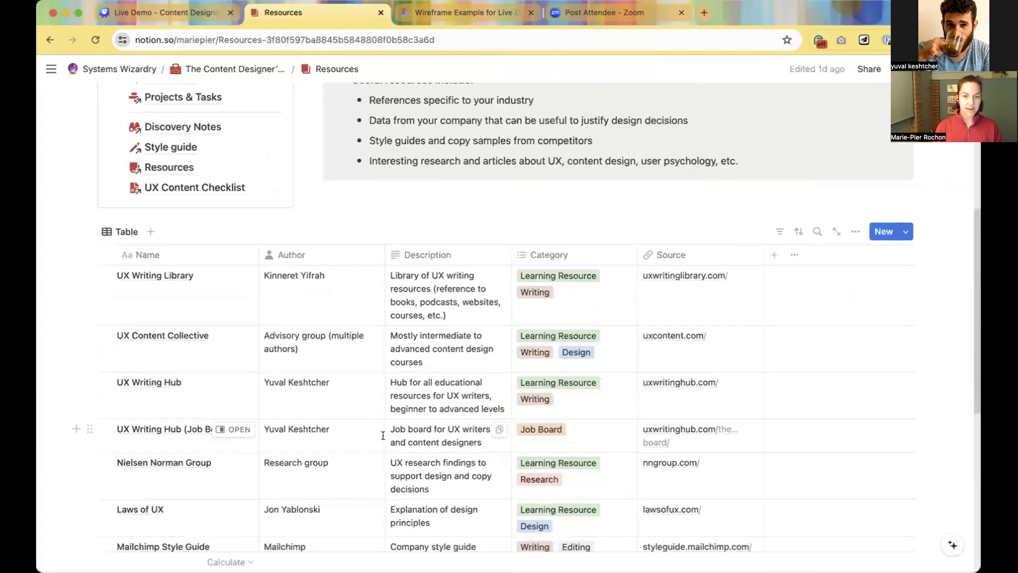
Open the UX Content Checklist page, and go back to the toolbox's main page to read its How to use this template section.
{"action": "scroll", "coordinate": [249, 268], "scroll_direction": "up", "scroll_amount": 1}
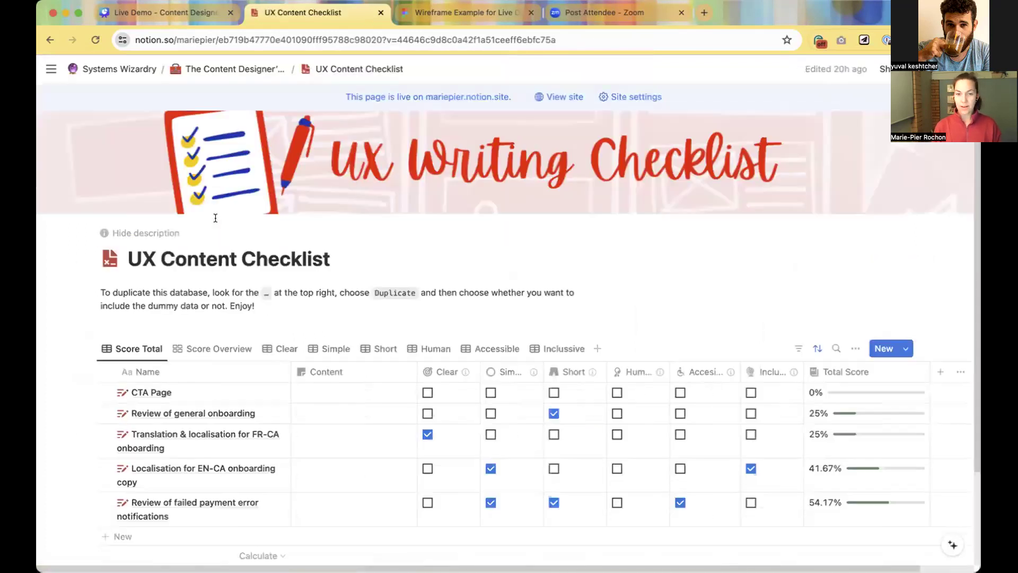
{"action": "scroll", "coordinate": [448, 257], "scroll_direction": "down", "scroll_amount": 1}
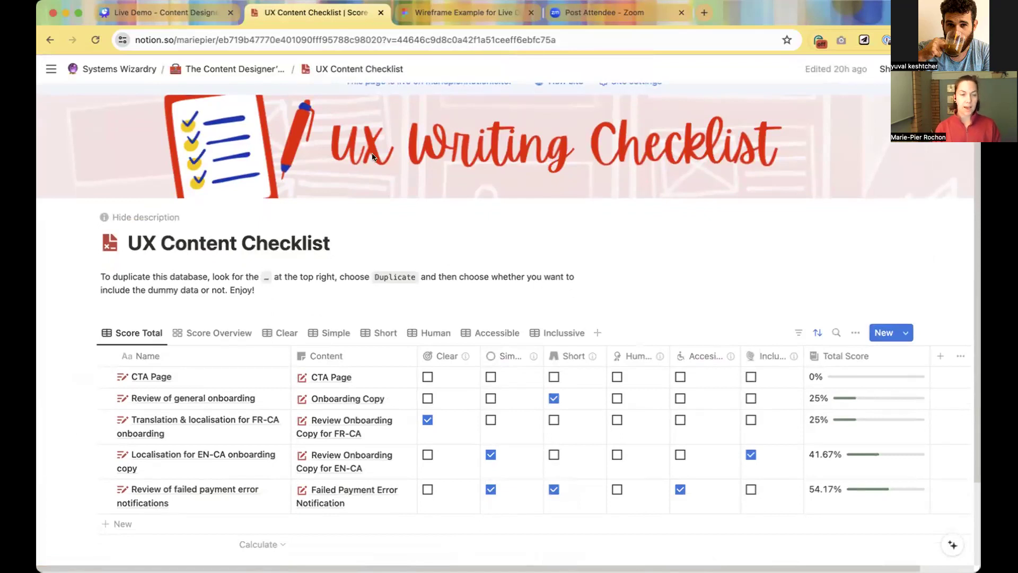
{"action": "left_click", "coordinate": [209, 69]}
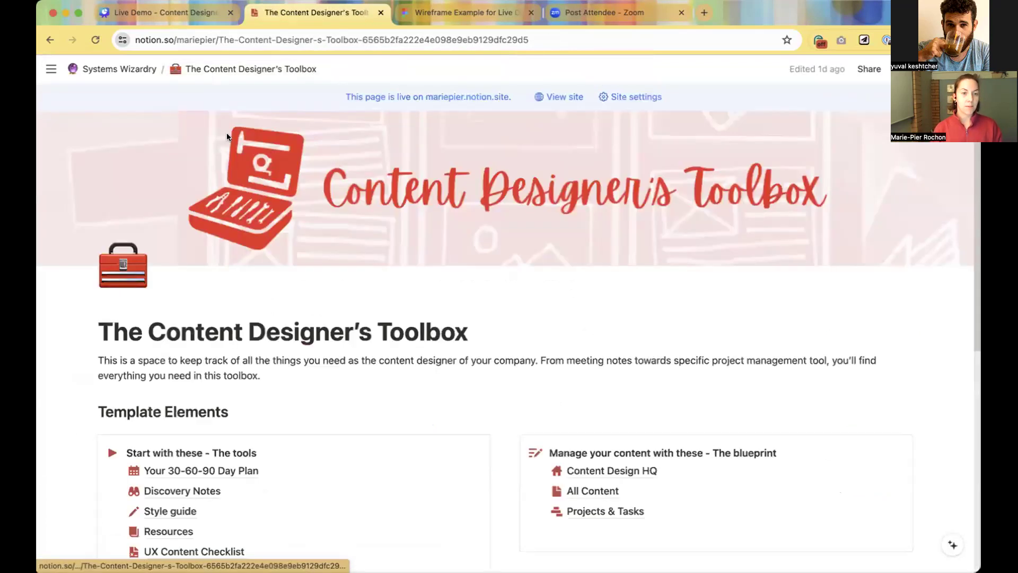
{"action": "scroll", "coordinate": [304, 283], "scroll_direction": "down", "scroll_amount": 5}
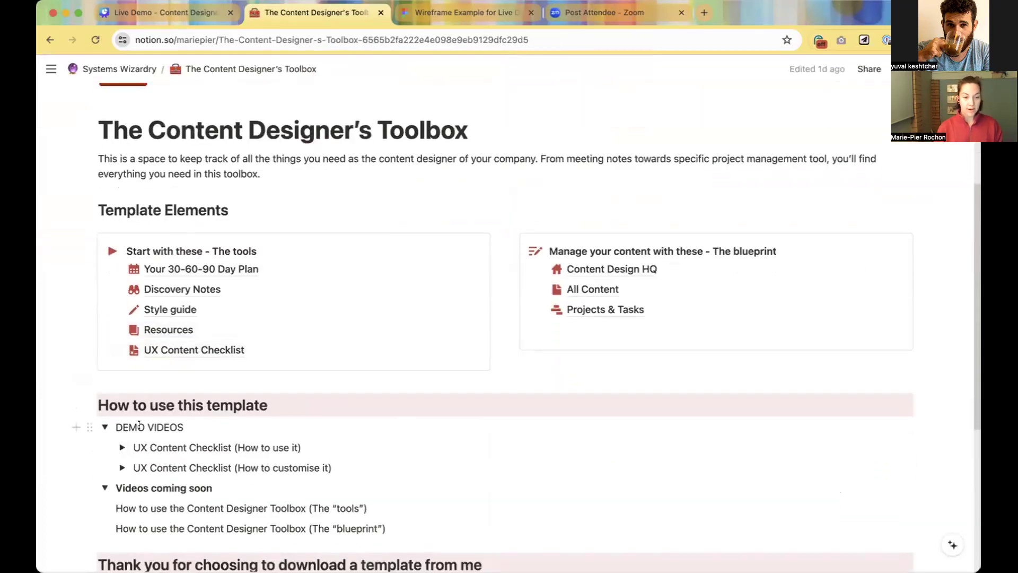
{"action": "scroll", "coordinate": [138, 424], "scroll_direction": "down", "scroll_amount": 5}
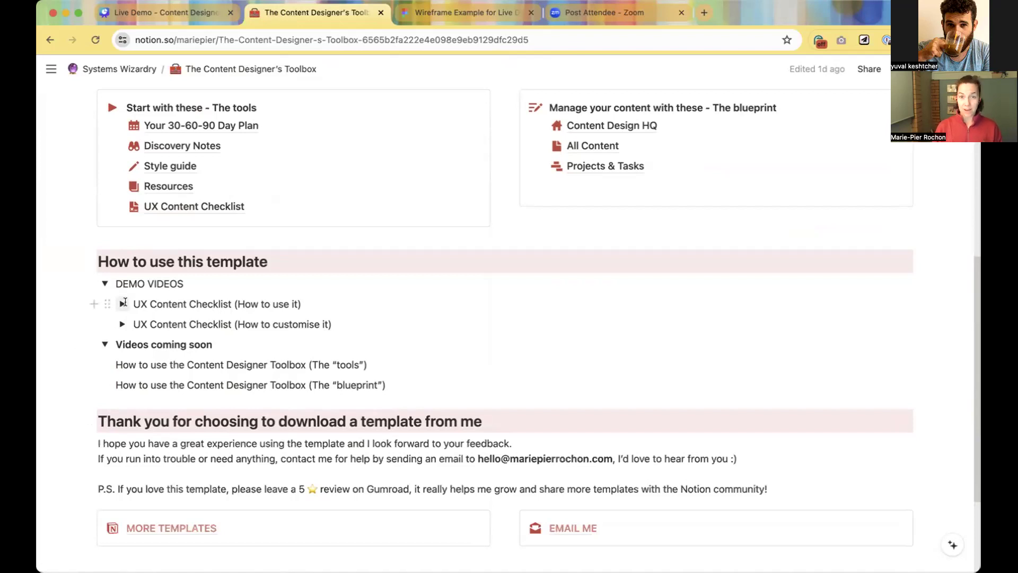
Open the UX Content Checklist and examine its Score Total view, including the formula behind the CTA Page's Clear column.
{"action": "left_click", "coordinate": [198, 209]}
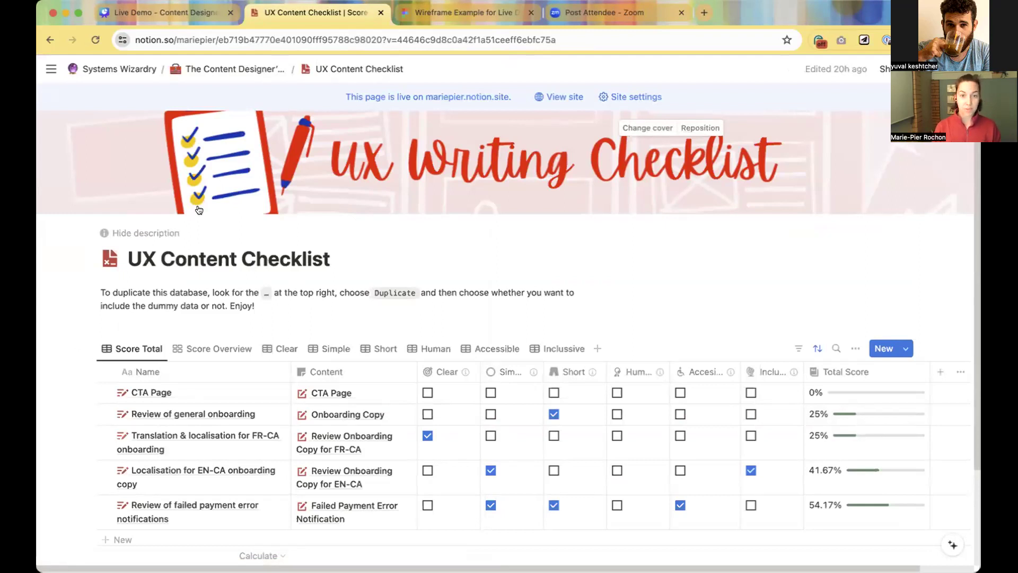
{"action": "scroll", "coordinate": [336, 221], "scroll_direction": "down", "scroll_amount": 3}
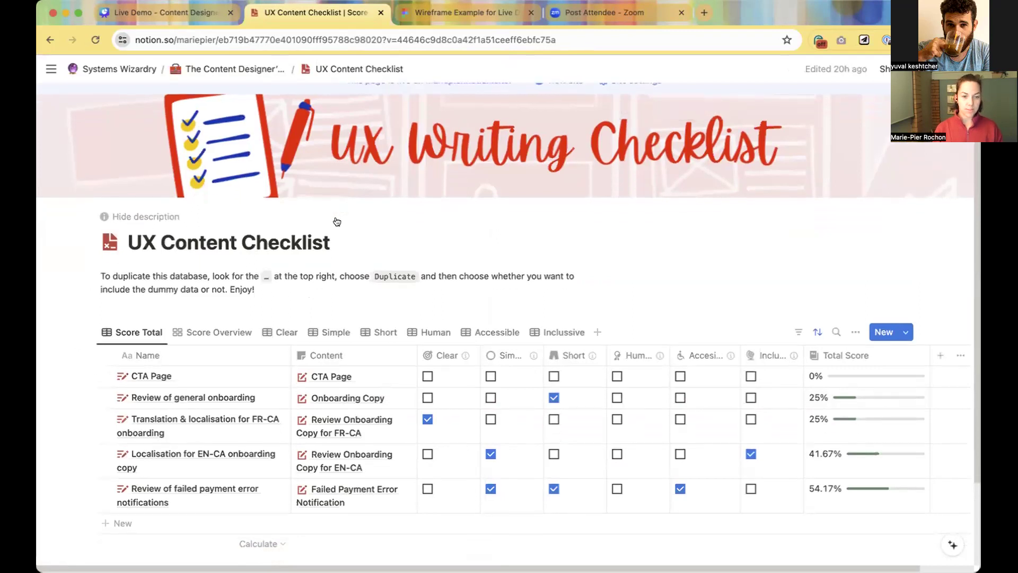
{"action": "scroll", "coordinate": [329, 234], "scroll_direction": "down", "scroll_amount": 1}
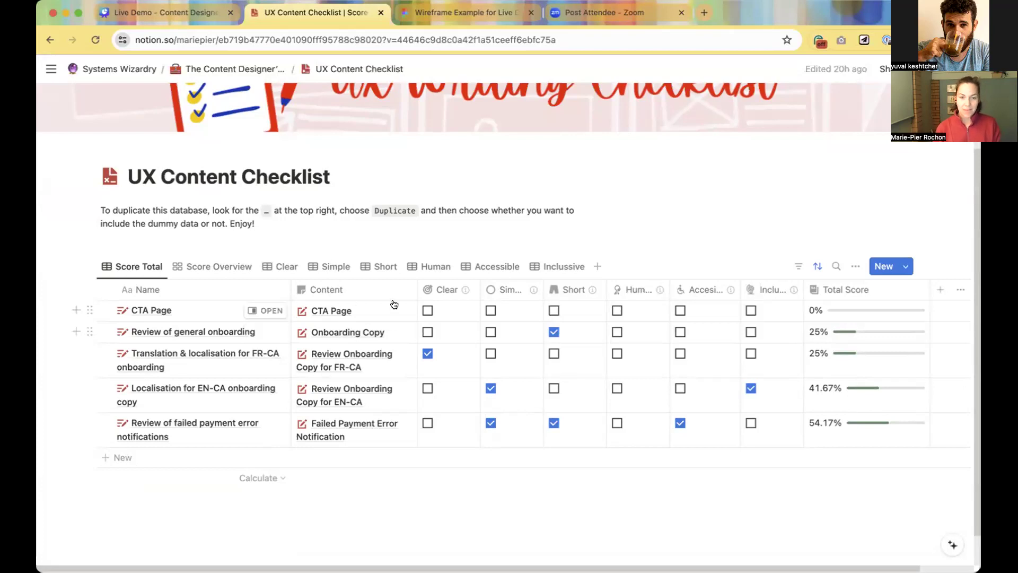
{"action": "left_click", "coordinate": [427, 310]}
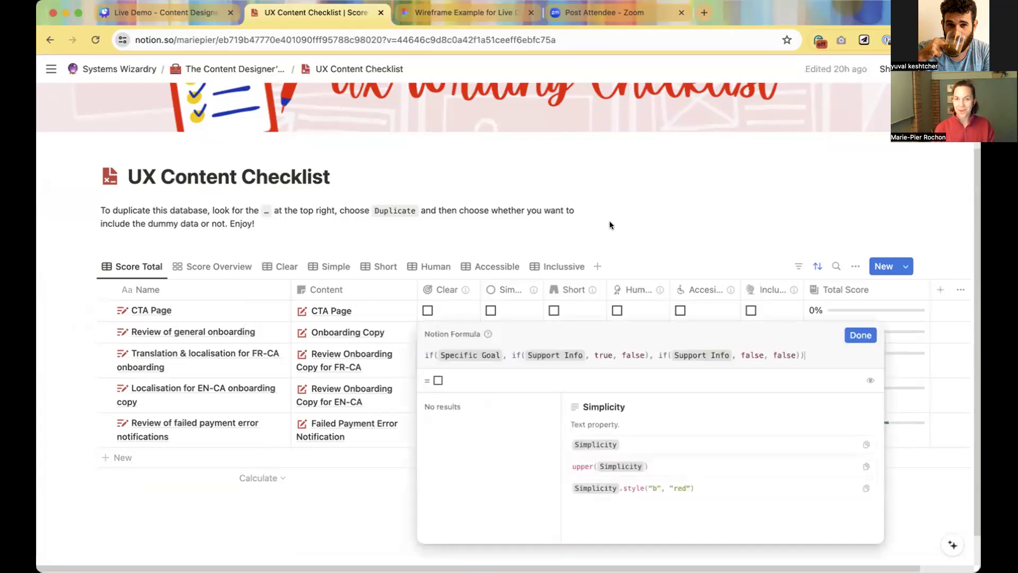
{"action": "key", "text": "Escape"}
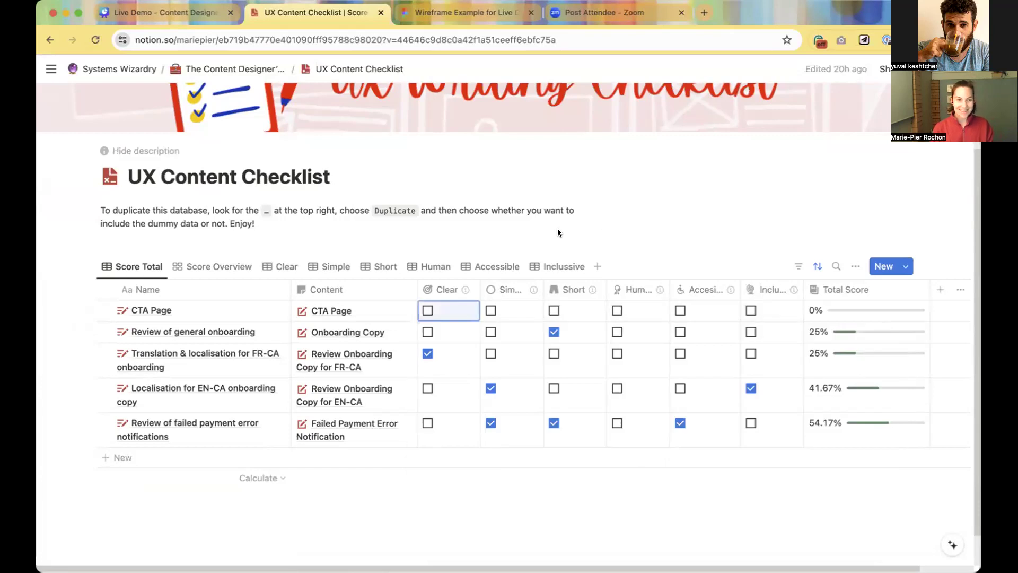
In the checklist's Clear view, tick Support Info for the CTA Page and keep its Specific Goal ticked.
{"action": "left_click", "coordinate": [272, 266]}
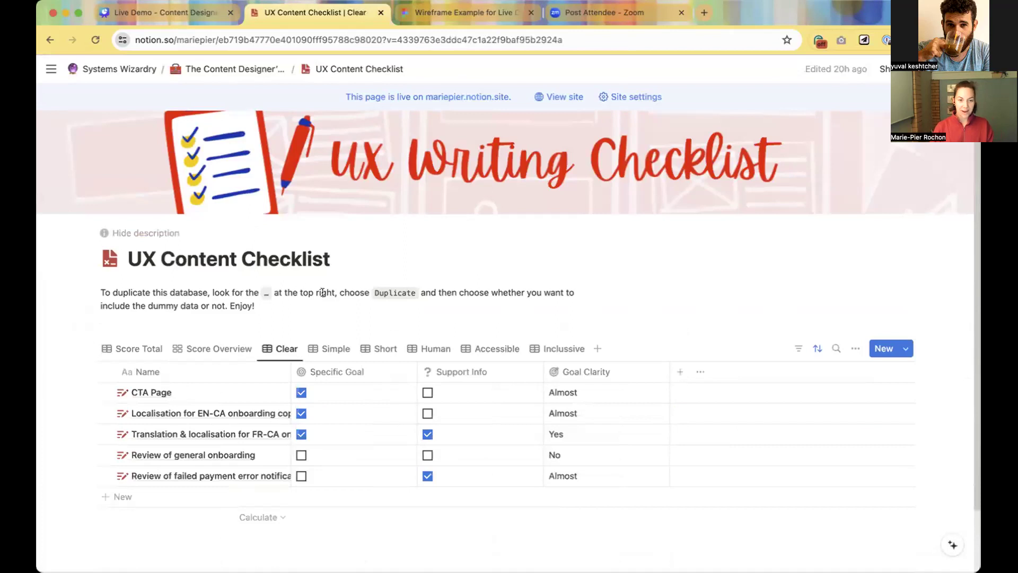
{"action": "scroll", "coordinate": [323, 292], "scroll_direction": "down", "scroll_amount": 3}
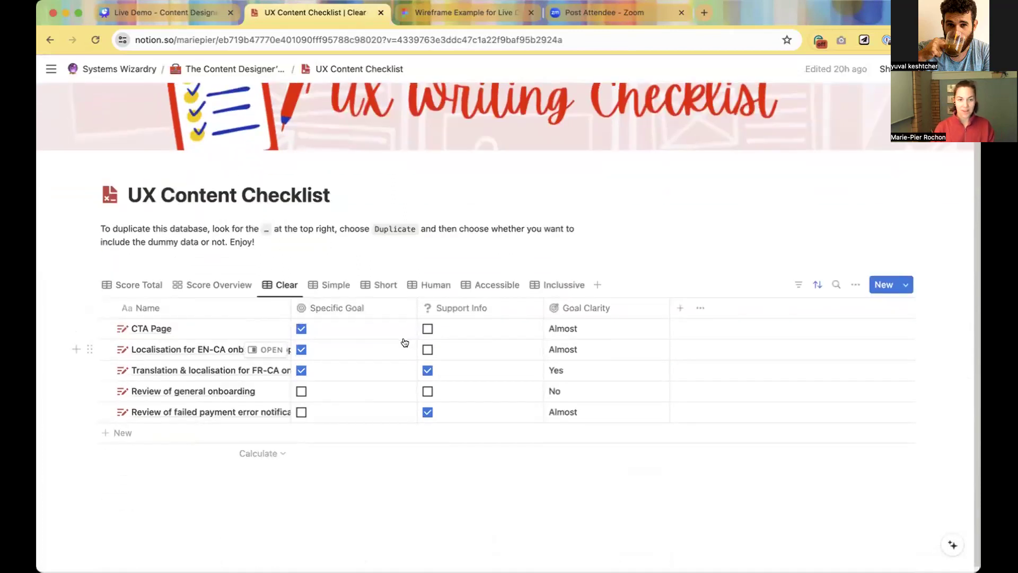
{"action": "left_click", "coordinate": [301, 330]}
{"action": "left_click", "coordinate": [302, 330]}
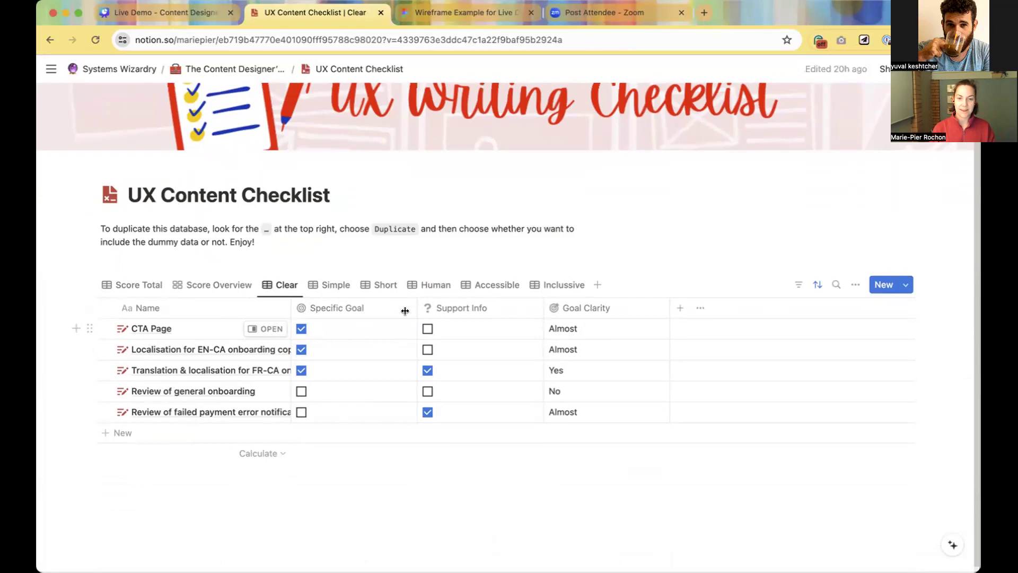
{"action": "left_click", "coordinate": [426, 329]}
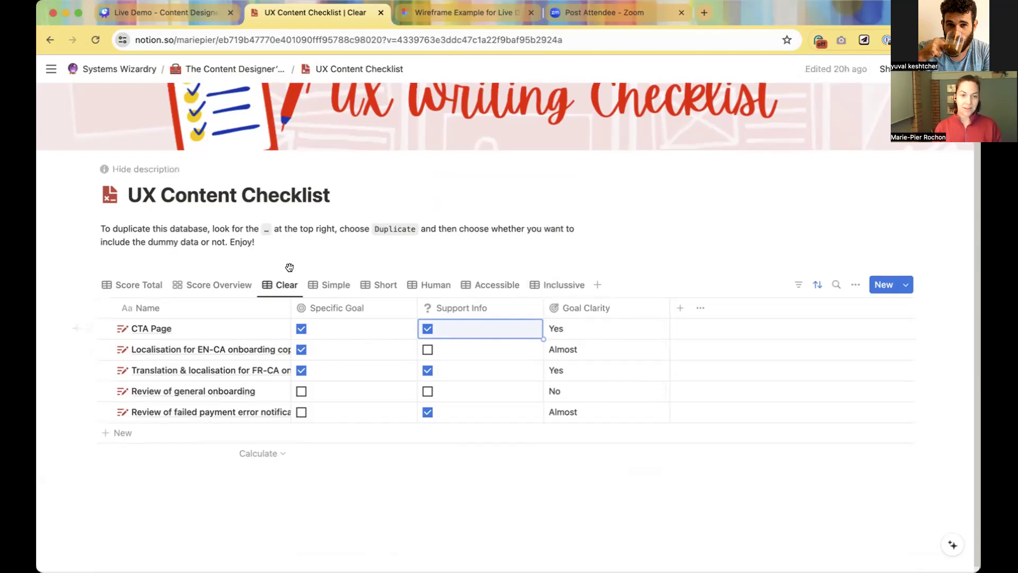
Look through the checklist's Simple, Short, Human, Accessible and Inclussive views.
{"action": "left_click", "coordinate": [318, 277]}
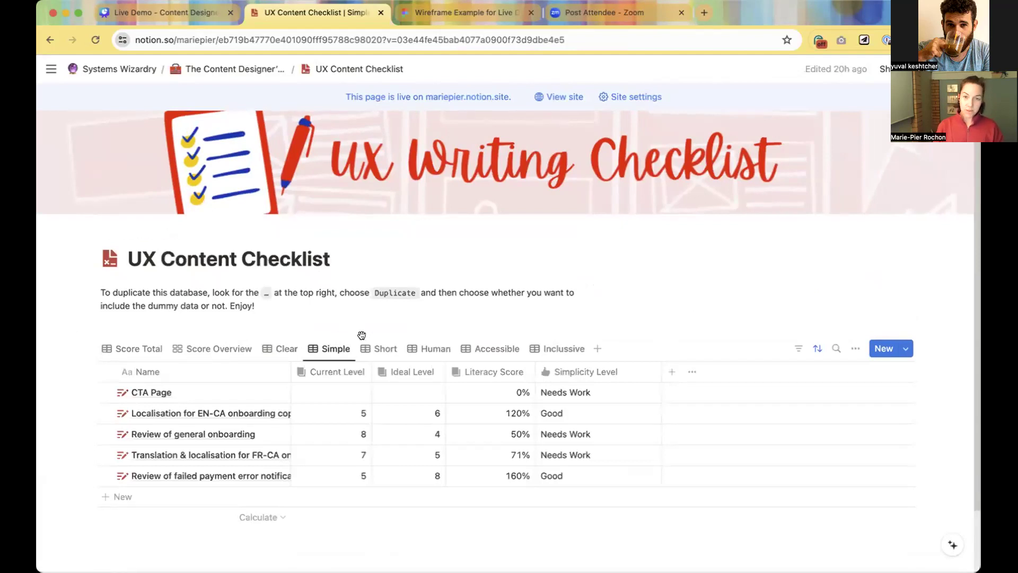
{"action": "left_click", "coordinate": [378, 350]}
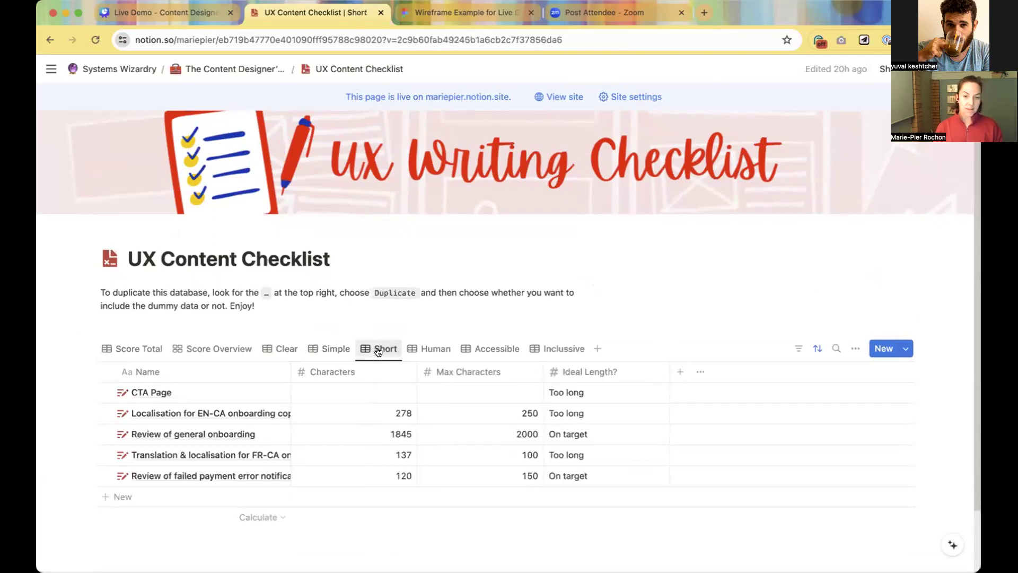
{"action": "left_click", "coordinate": [431, 348]}
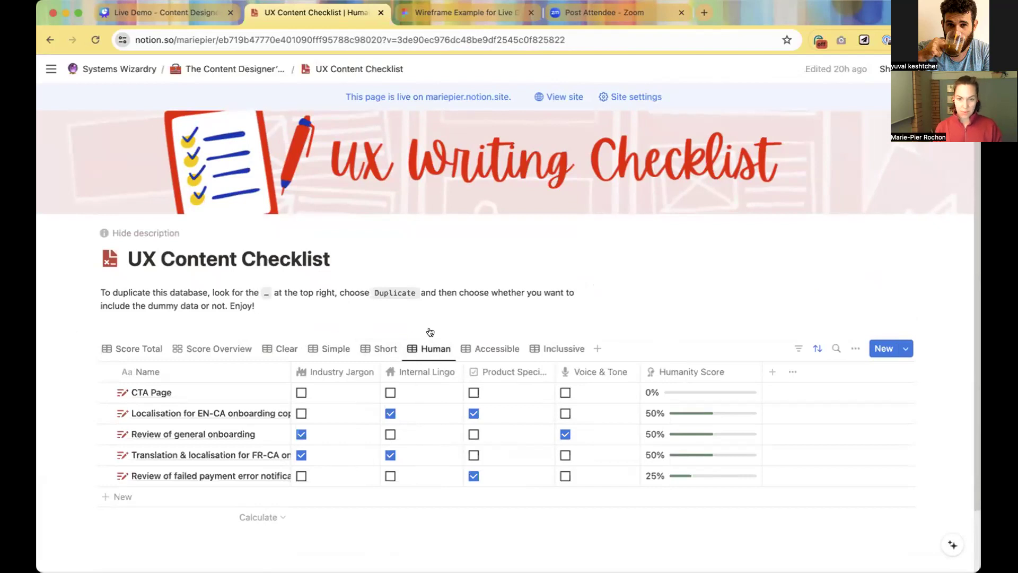
{"action": "left_click", "coordinate": [490, 345]}
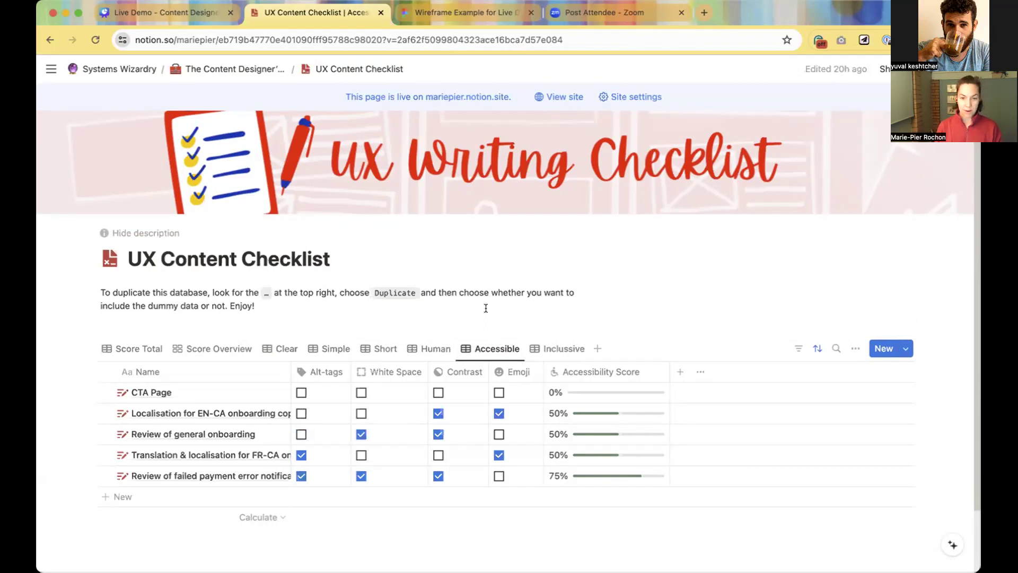
{"action": "left_click", "coordinate": [555, 350]}
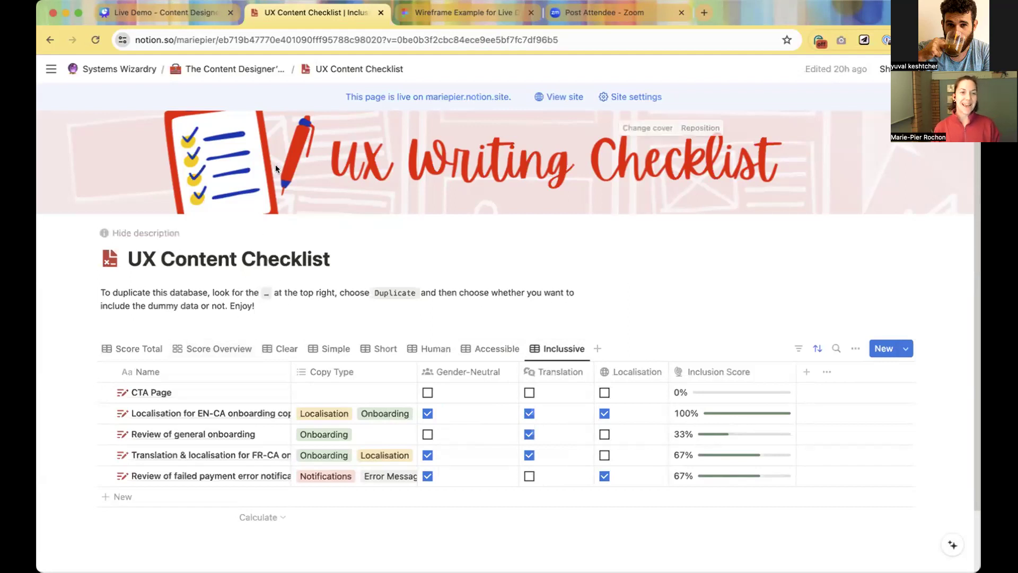
Go back to the toolbox's main page and open Content Design HQ to view the This Week's Focus projects.
{"action": "left_click", "coordinate": [252, 69]}
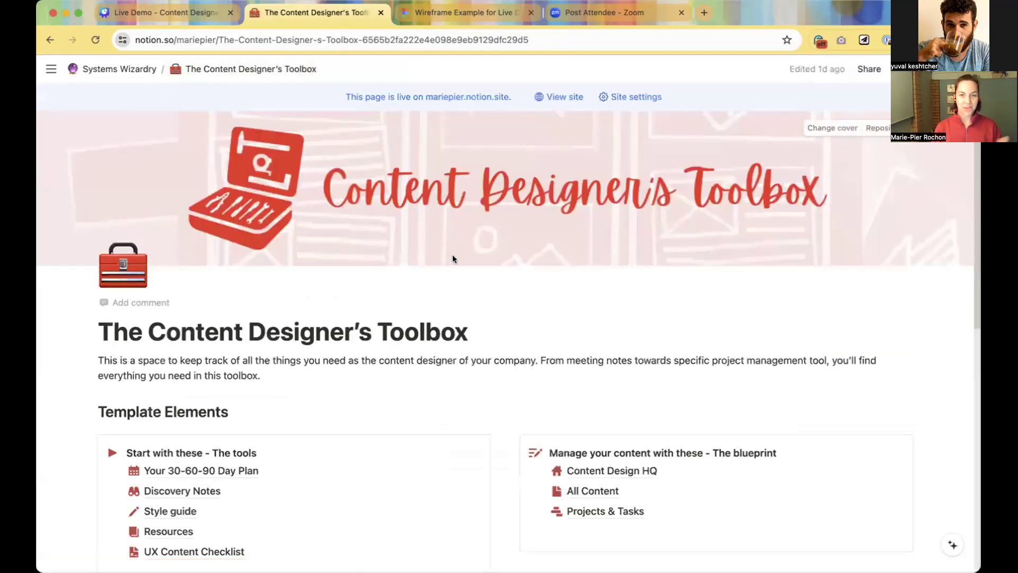
{"action": "scroll", "coordinate": [461, 263], "scroll_direction": "down", "scroll_amount": 3}
{"action": "scroll", "coordinate": [468, 271], "scroll_direction": "down", "scroll_amount": 3}
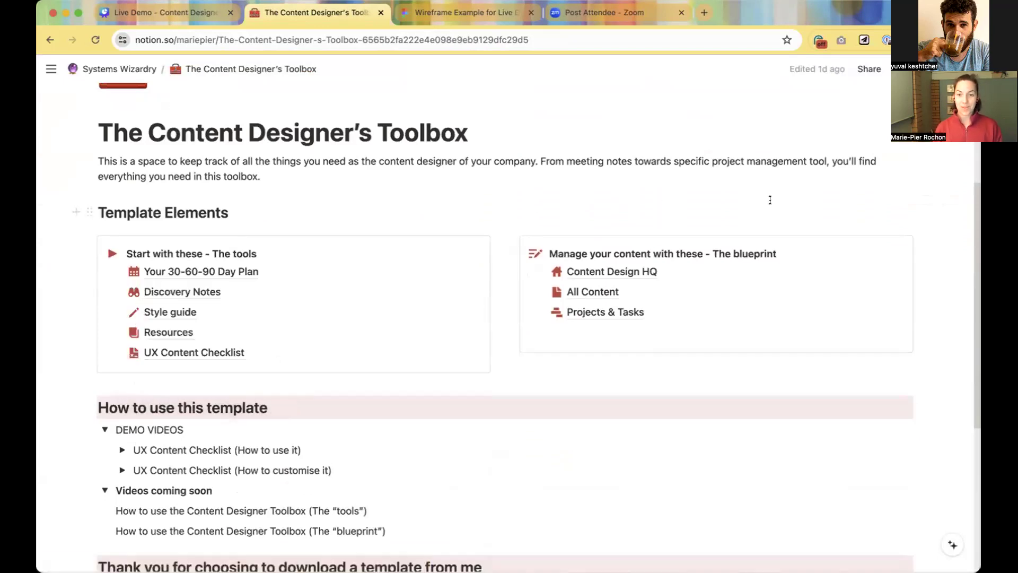
{"action": "scroll", "coordinate": [769, 200], "scroll_direction": "down", "scroll_amount": 1}
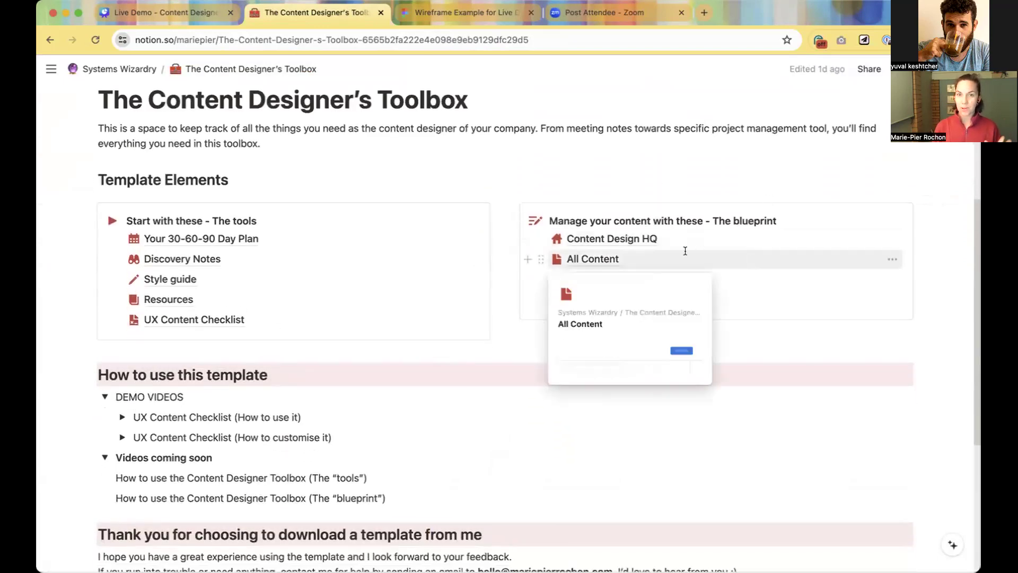
{"action": "left_click", "coordinate": [638, 233]}
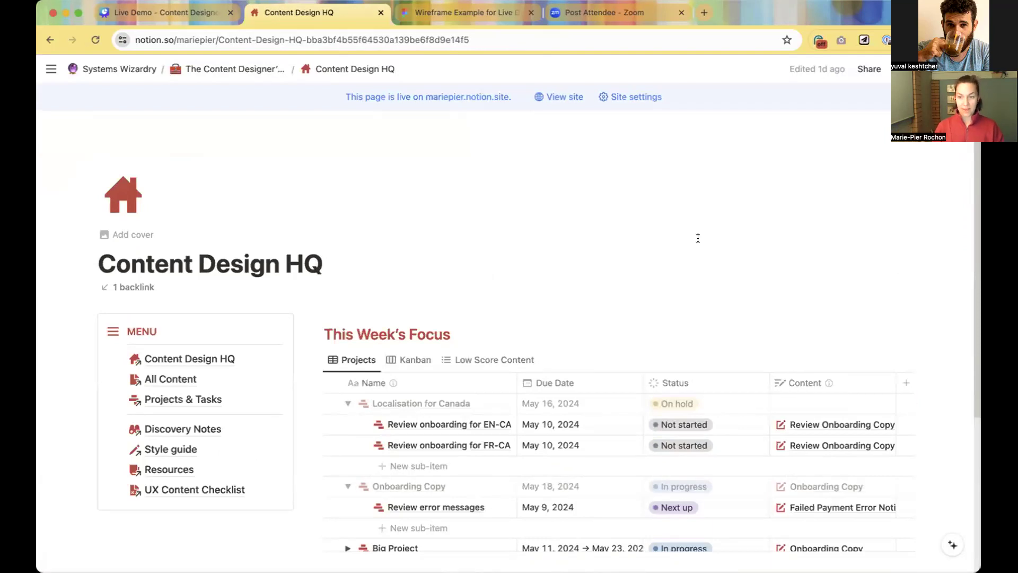
{"action": "scroll", "coordinate": [696, 221], "scroll_direction": "down", "scroll_amount": 2}
{"action": "scroll", "coordinate": [696, 221], "scroll_direction": "down", "scroll_amount": 2}
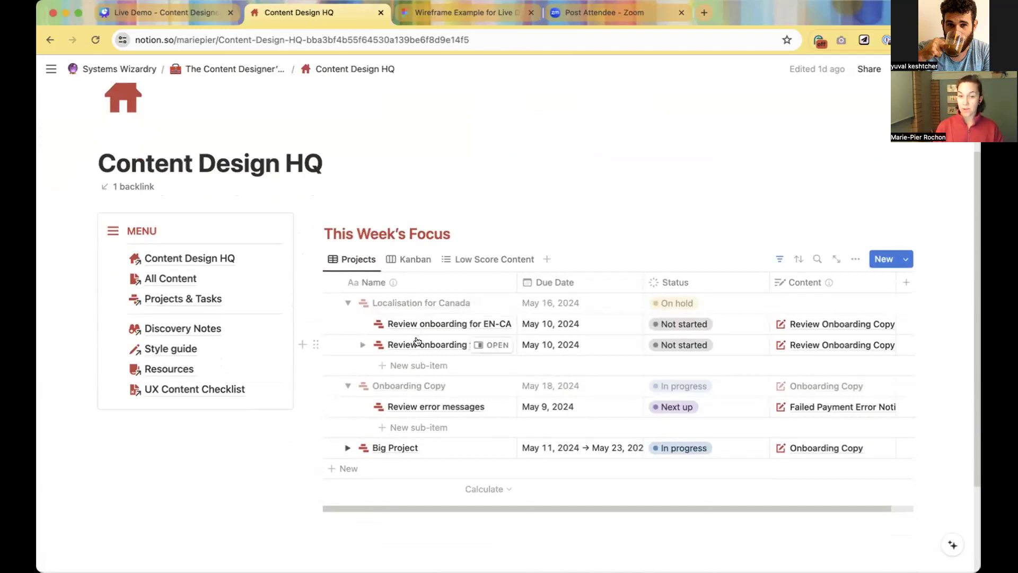
Check the Kanban and Low Score Content views of This Week's Focus, including the Review Onboarding Copy for FR-CA entry, and return to Projects.
{"action": "left_click", "coordinate": [399, 258]}
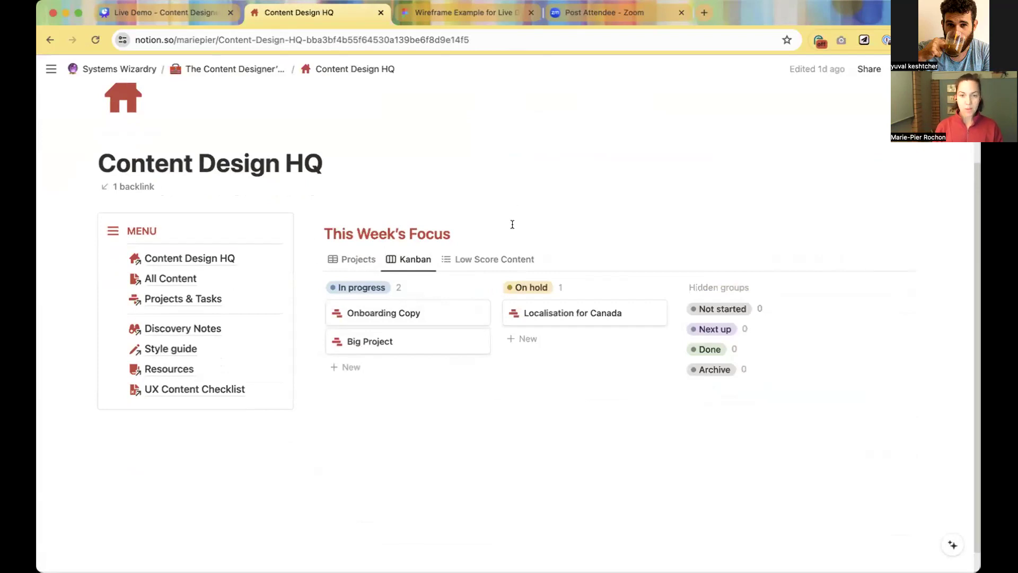
{"action": "left_click", "coordinate": [493, 258]}
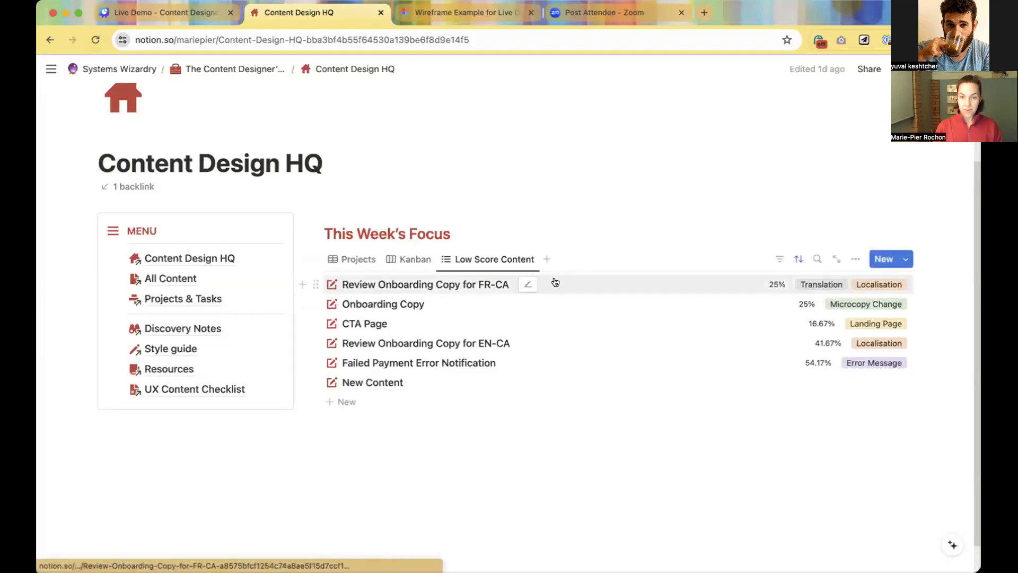
{"action": "left_click", "coordinate": [480, 286]}
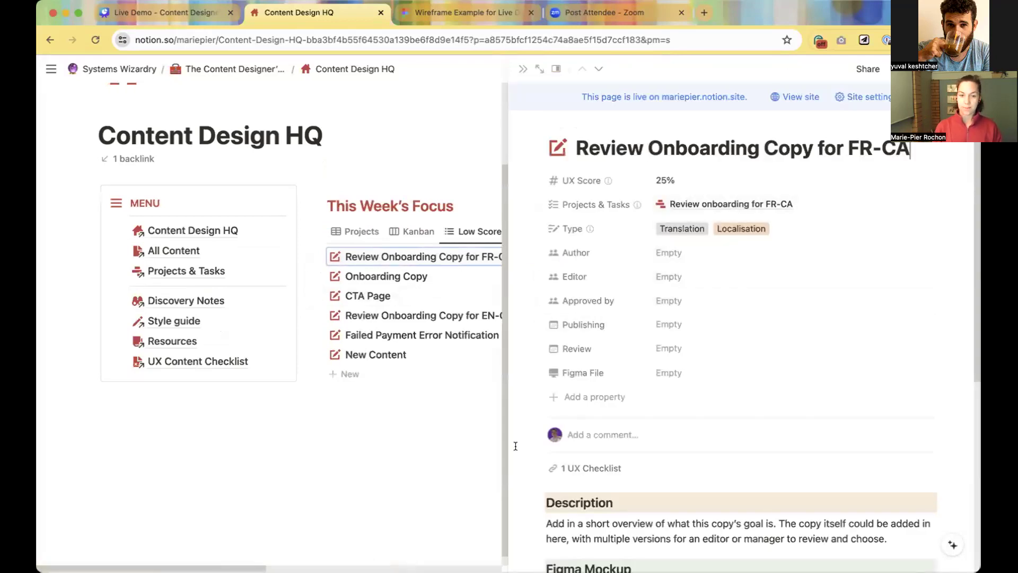
{"action": "left_click", "coordinate": [457, 417]}
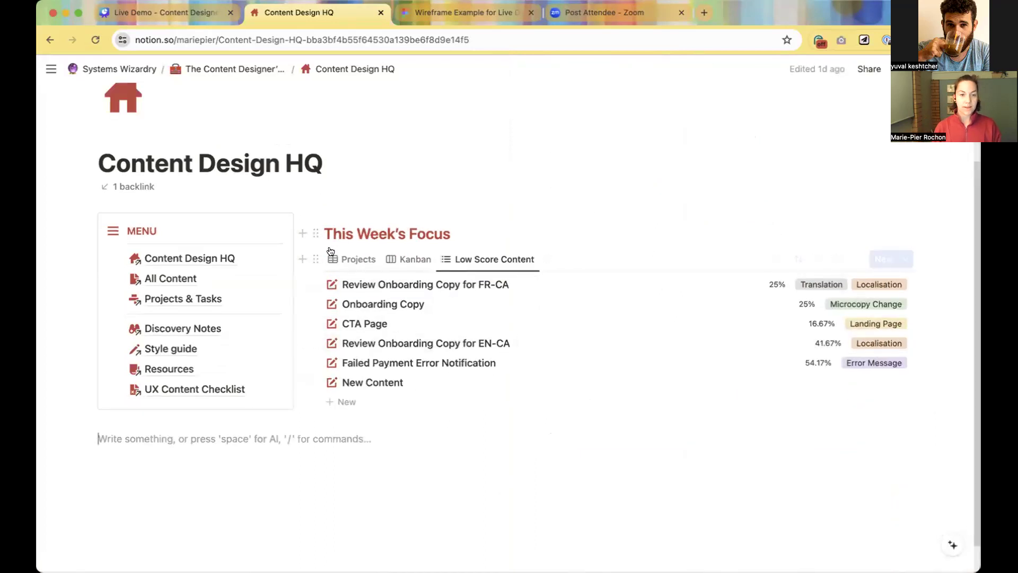
{"action": "left_click", "coordinate": [338, 258]}
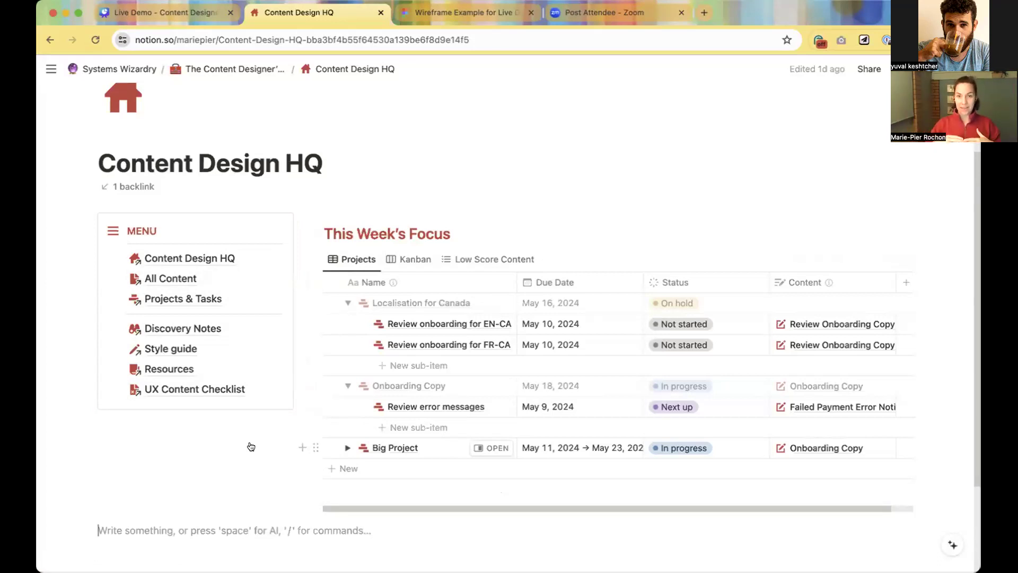
Open Projects & Tasks and expand Big Project in the All Projects & Tasks table to view its tasks.
{"action": "left_click", "coordinate": [203, 296]}
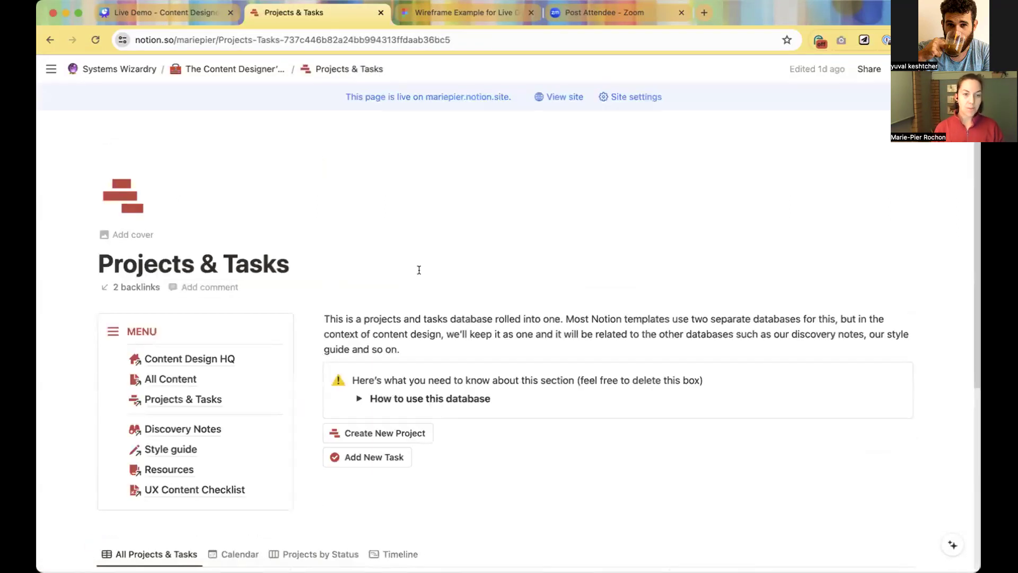
{"action": "scroll", "coordinate": [417, 270], "scroll_direction": "down", "scroll_amount": 5}
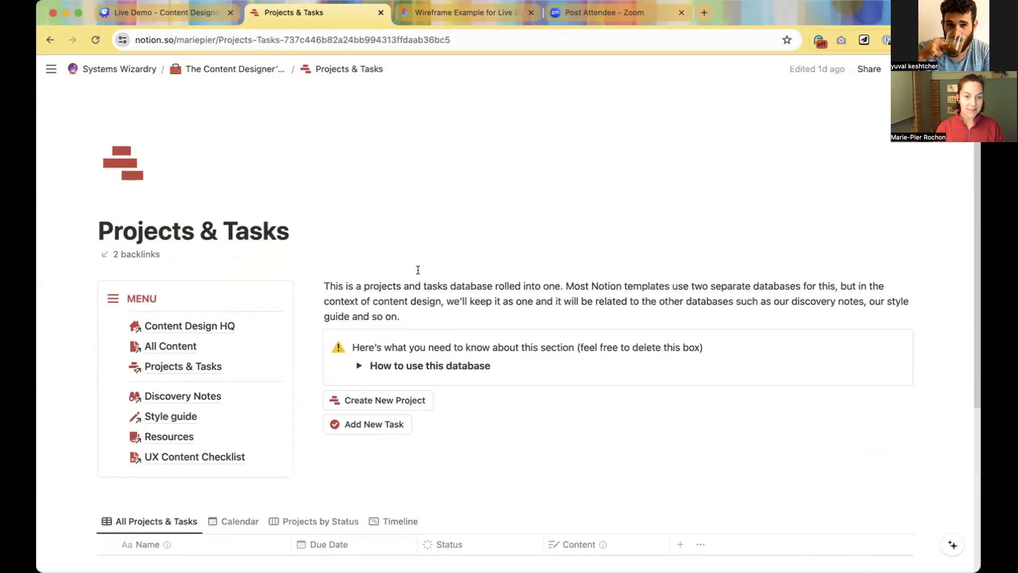
{"action": "scroll", "coordinate": [417, 270], "scroll_direction": "down", "scroll_amount": 1}
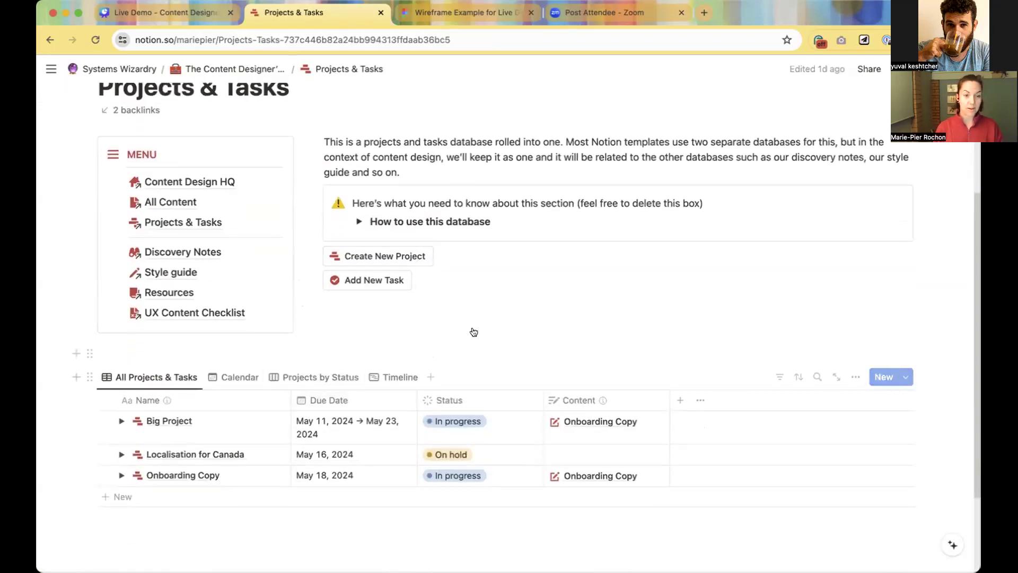
{"action": "scroll", "coordinate": [473, 330], "scroll_direction": "down", "scroll_amount": 2}
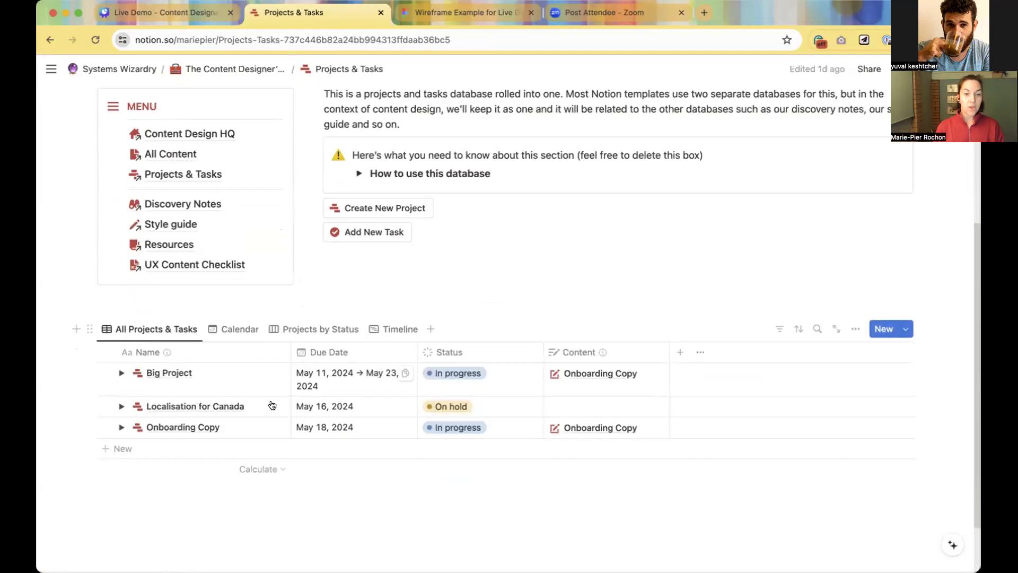
{"action": "left_click", "coordinate": [121, 373]}
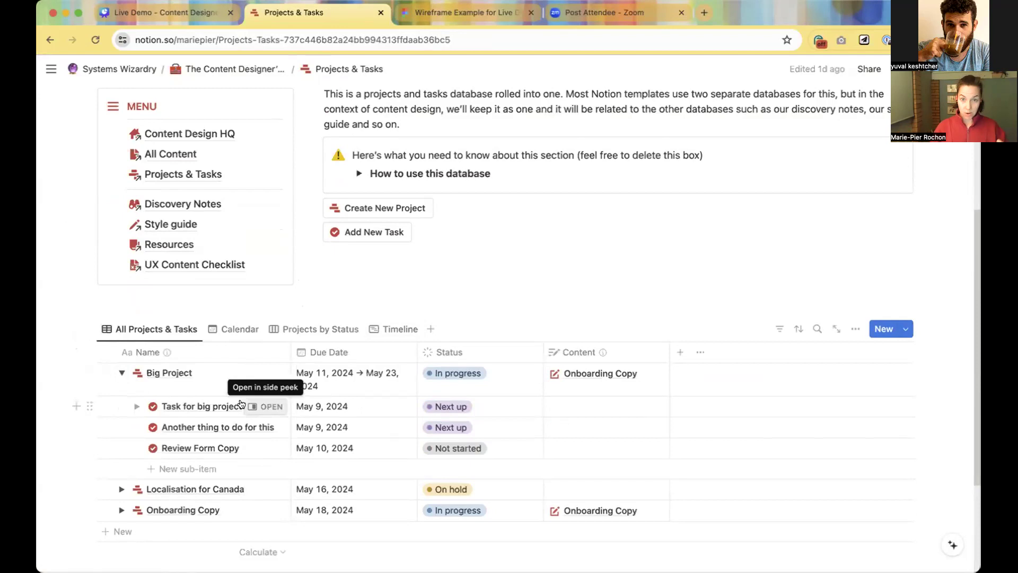
Open the All Content page and look over its content table and the New Content option.
{"action": "left_click", "coordinate": [185, 158]}
{"action": "scroll", "coordinate": [427, 275], "scroll_direction": "down", "scroll_amount": 3}
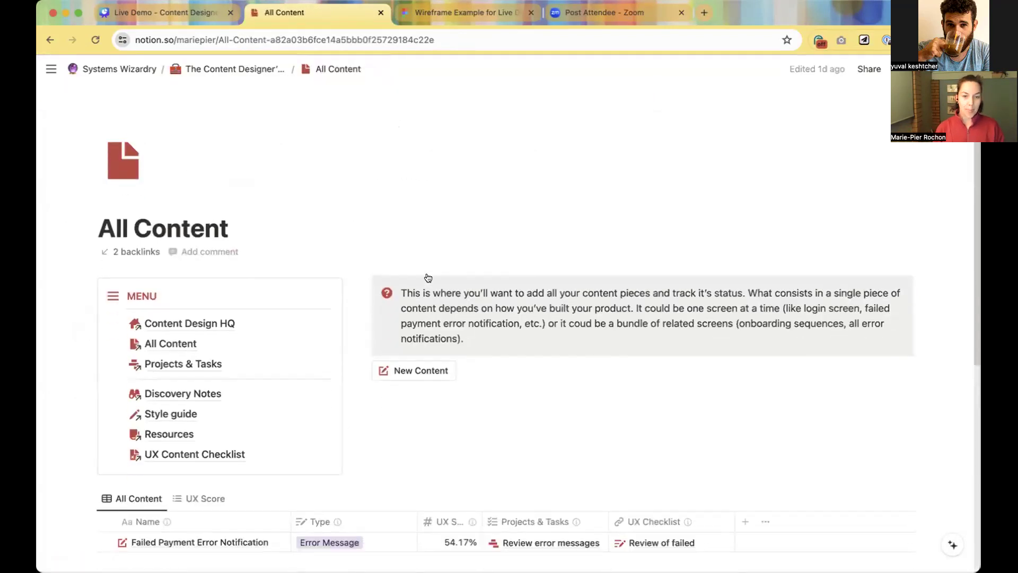
{"action": "scroll", "coordinate": [428, 278], "scroll_direction": "down", "scroll_amount": 2}
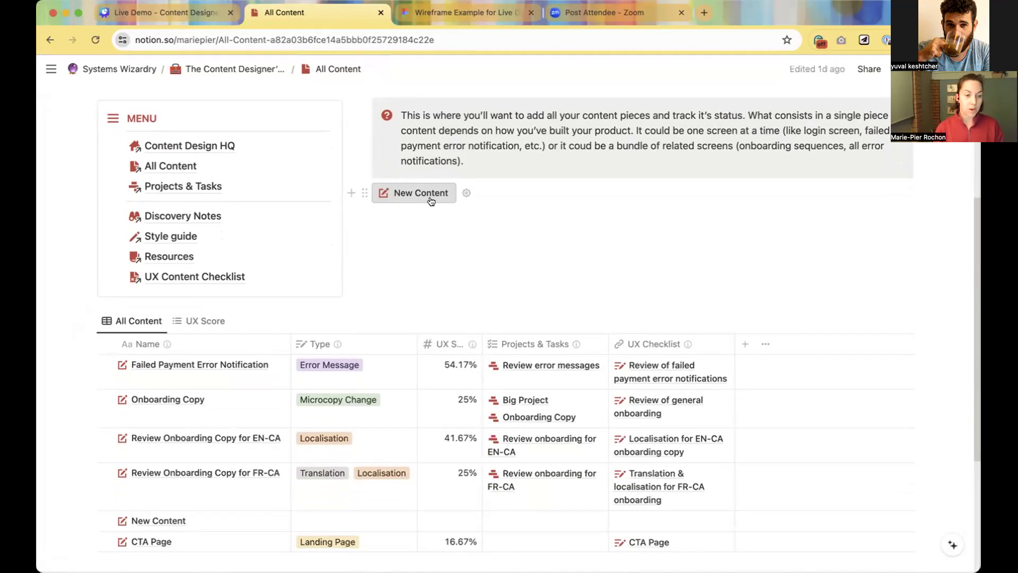
{"action": "scroll", "coordinate": [438, 267], "scroll_direction": "down", "scroll_amount": 1}
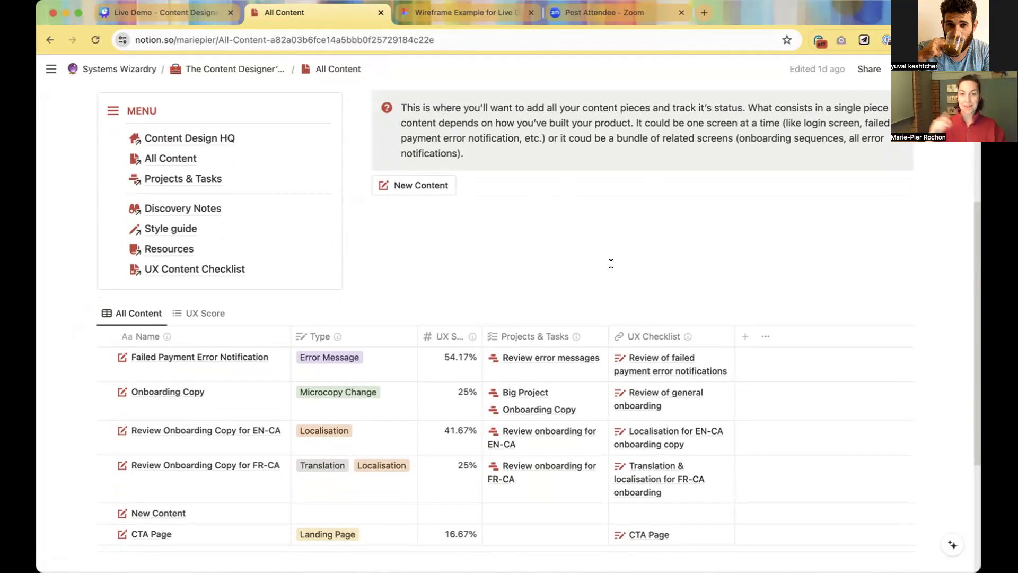
Switch to Figma and copy the share link of the Wireframe Example for Live Demo file.
{"action": "left_click", "coordinate": [432, 12]}
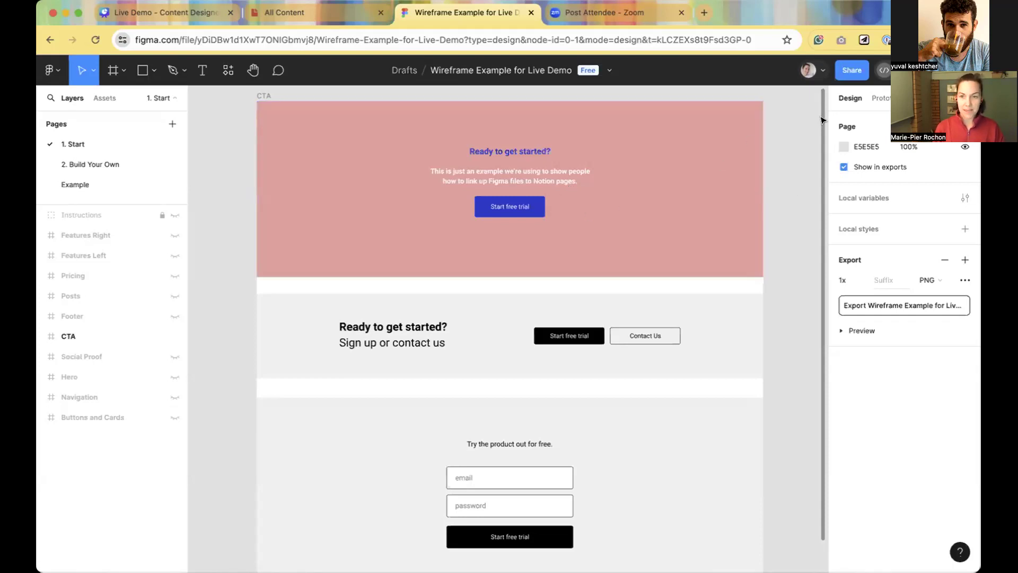
{"action": "left_click", "coordinate": [852, 70]}
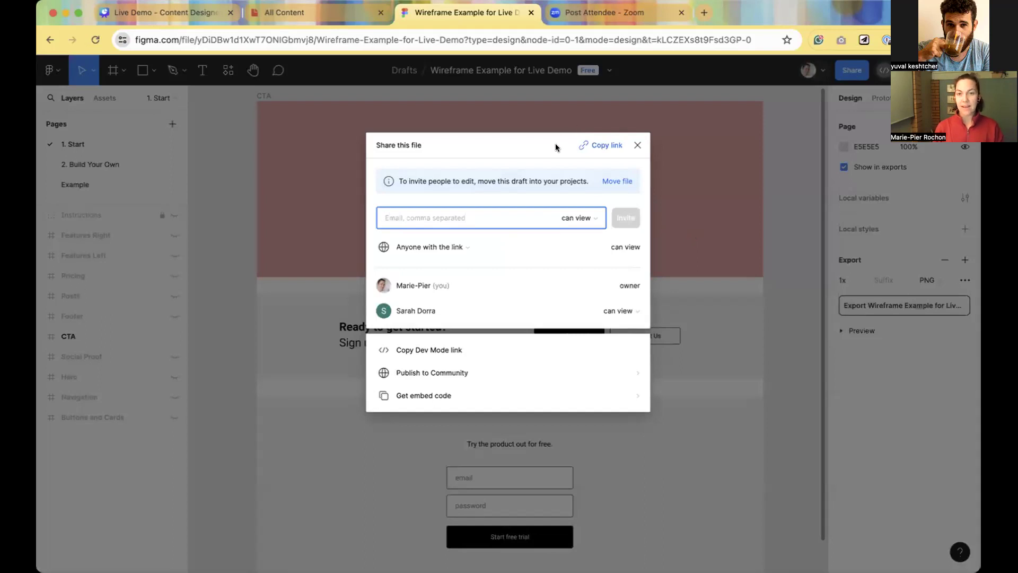
{"action": "left_click", "coordinate": [600, 144]}
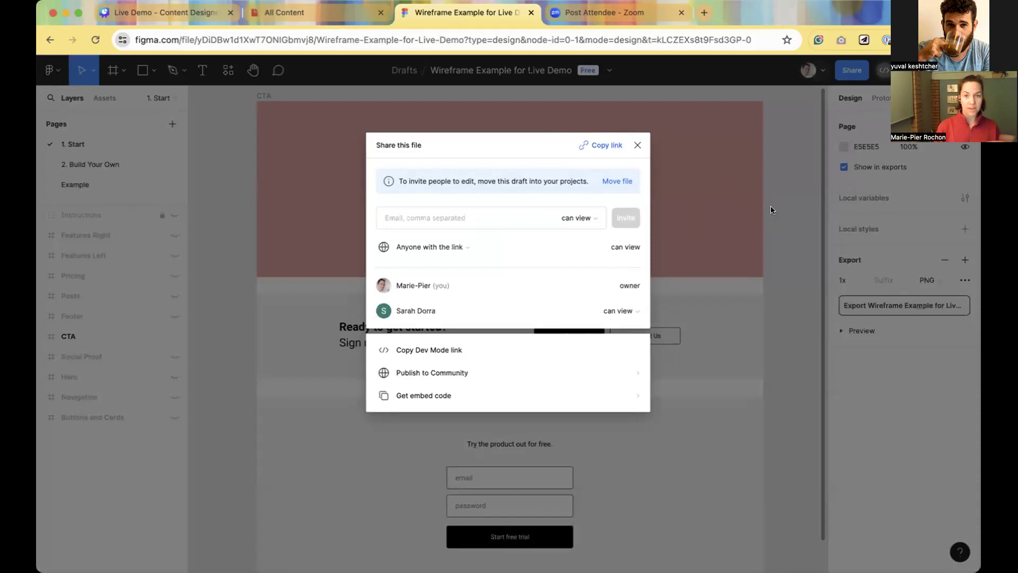
{"action": "left_click", "coordinate": [819, 127]}
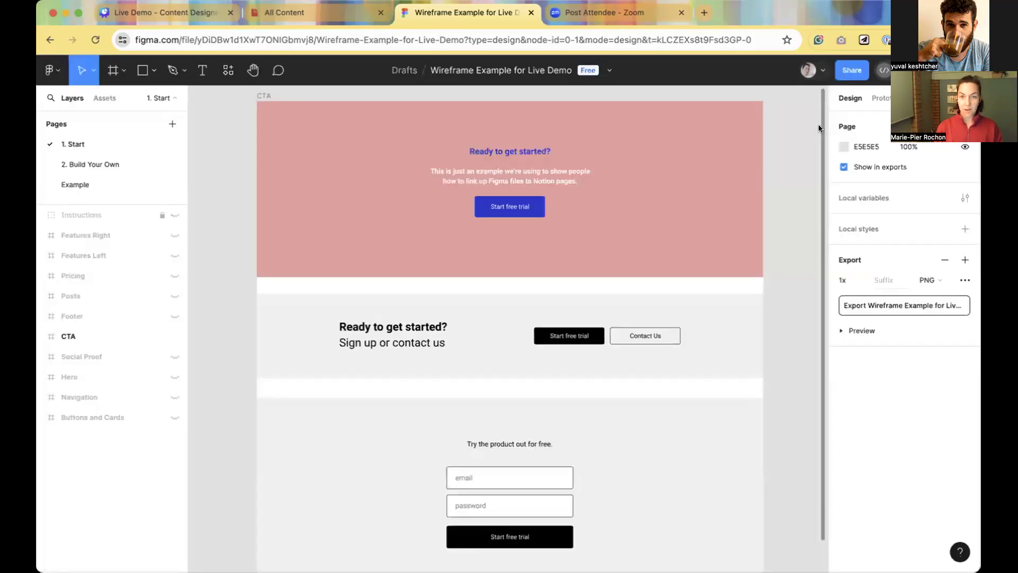
Return to the All Content page in Notion and add a table entry named New CTA Page.
{"action": "left_click", "coordinate": [308, 12]}
{"action": "scroll", "coordinate": [247, 302], "scroll_direction": "down", "scroll_amount": 3}
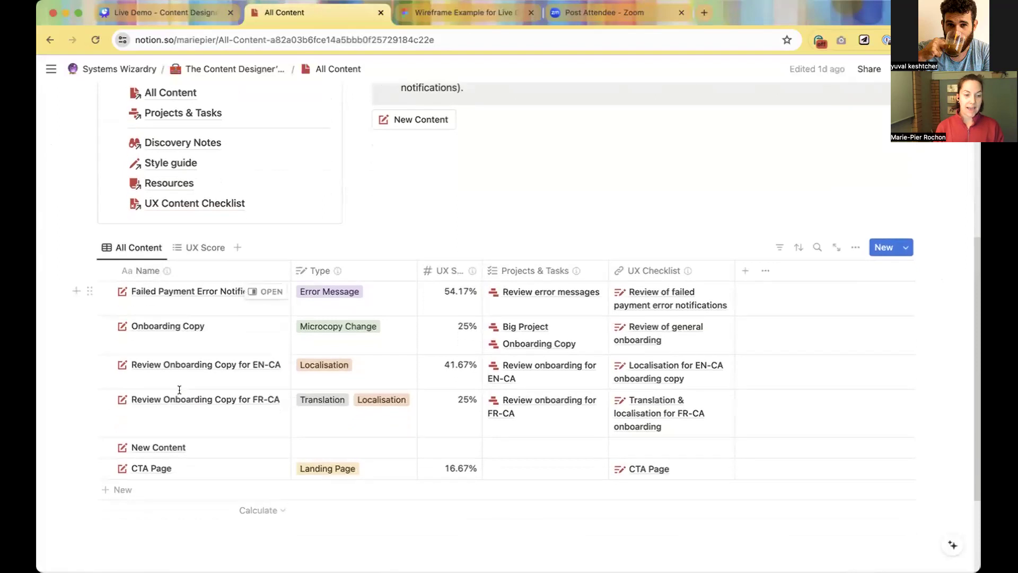
{"action": "left_click", "coordinate": [130, 486]}
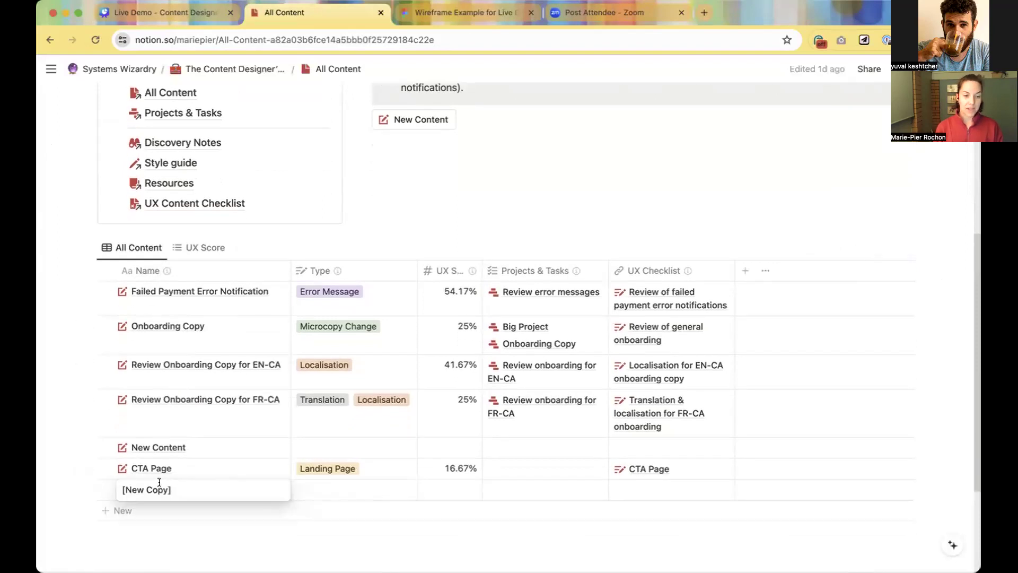
{"action": "triple_click", "coordinate": [155, 485]}
{"action": "type", "text": "Ne"}
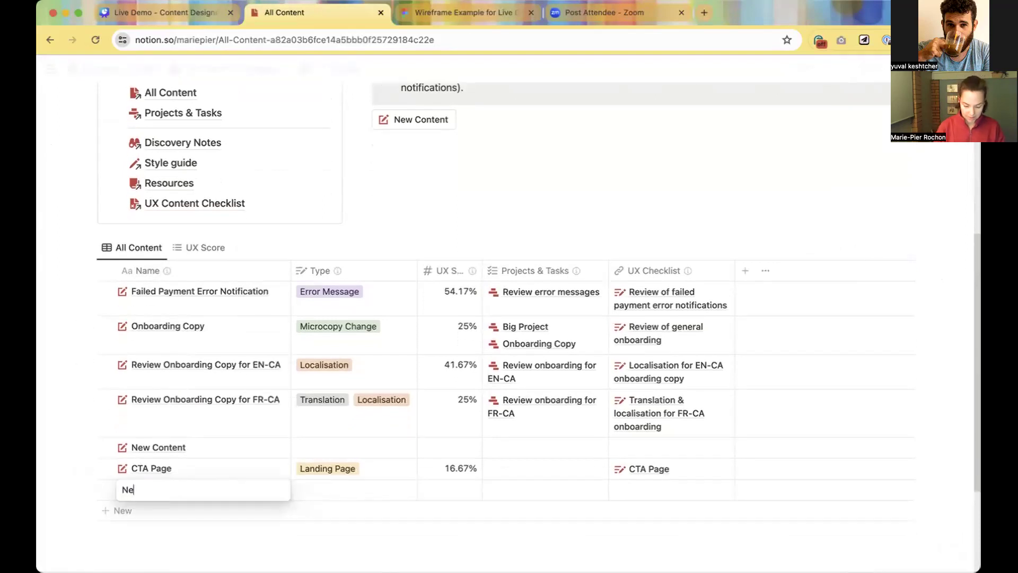
{"action": "type", "text": "w CTA Page"}
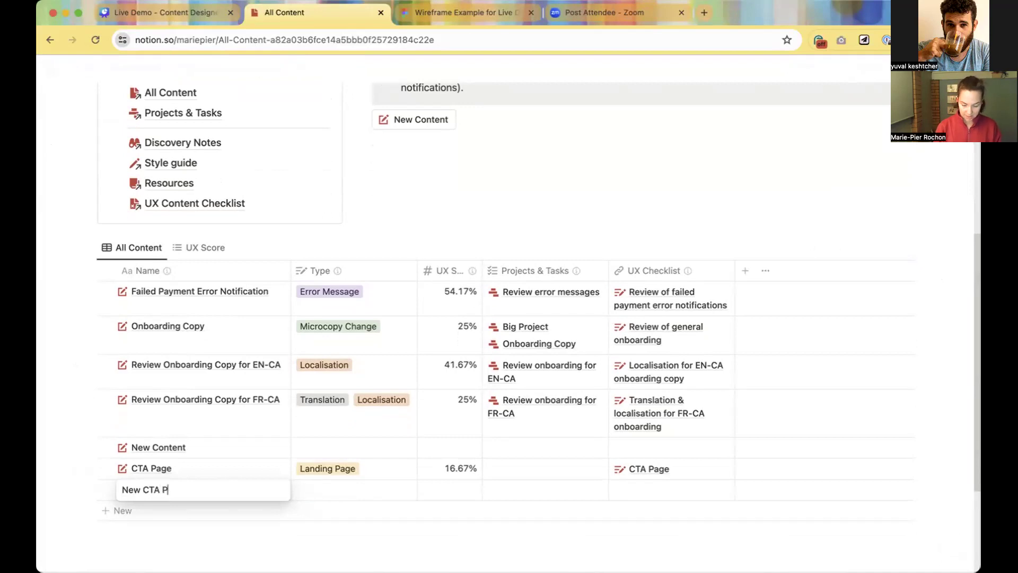
{"action": "key", "text": "Return"}
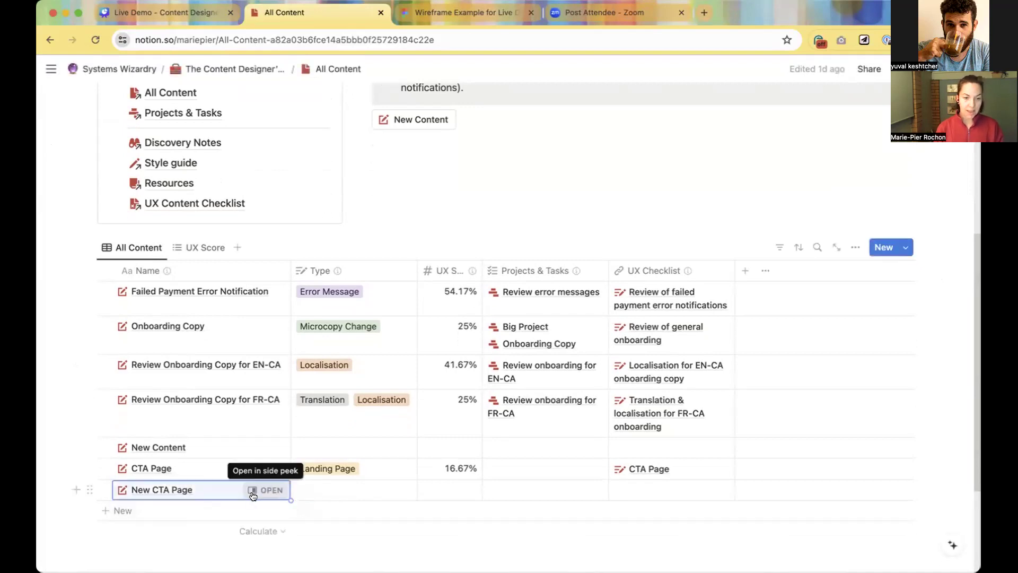
Open New CTA Page in side peek and set its Type to Landing Page.
{"action": "left_click", "coordinate": [254, 488]}
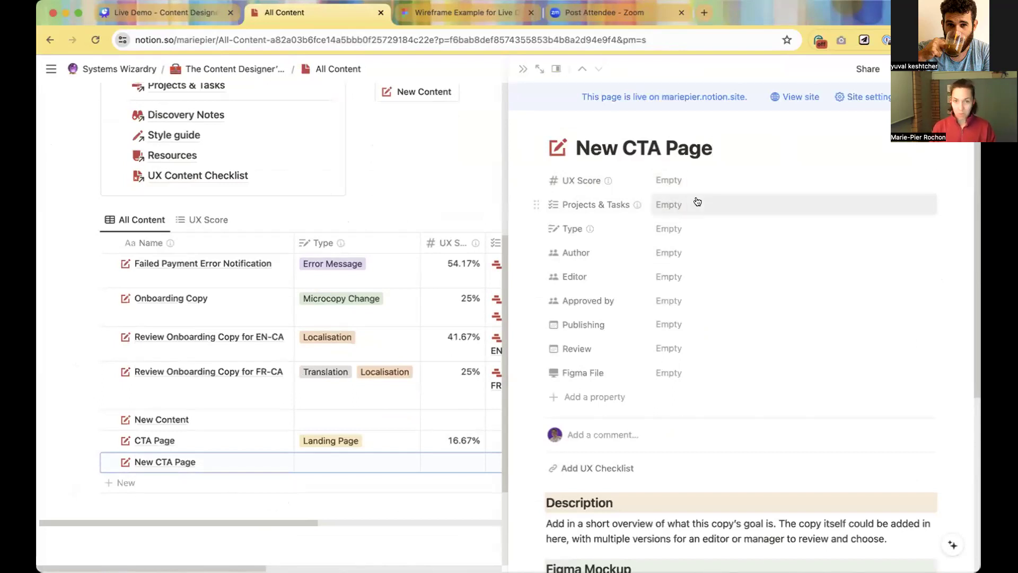
{"action": "left_click", "coordinate": [690, 229]}
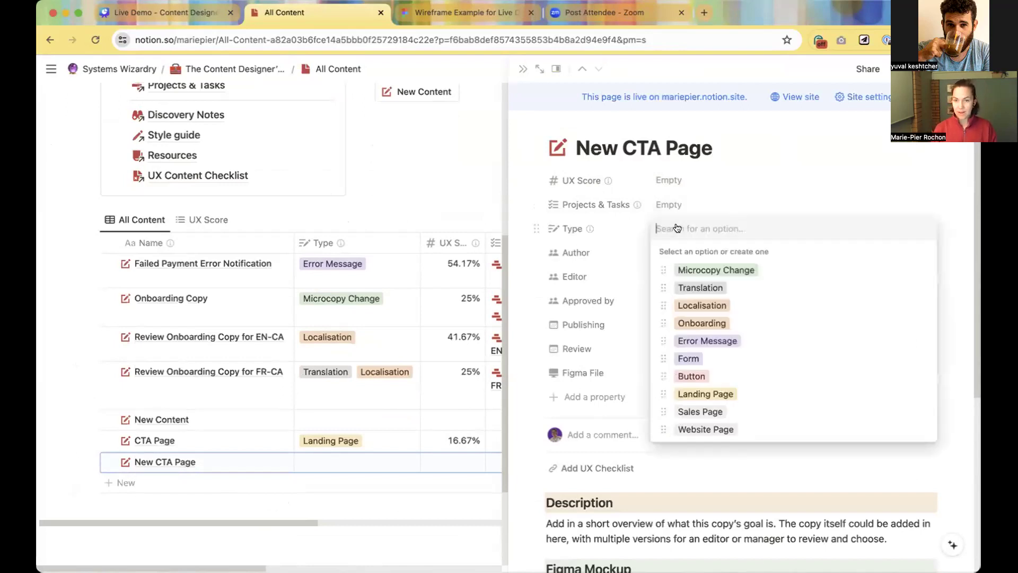
{"action": "left_click", "coordinate": [717, 394]}
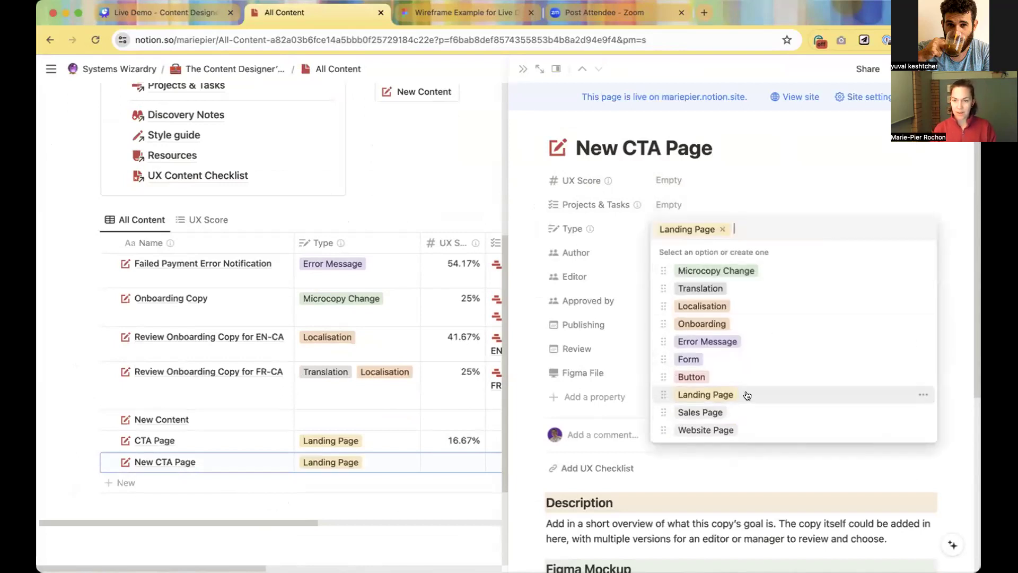
{"action": "left_click", "coordinate": [852, 205]}
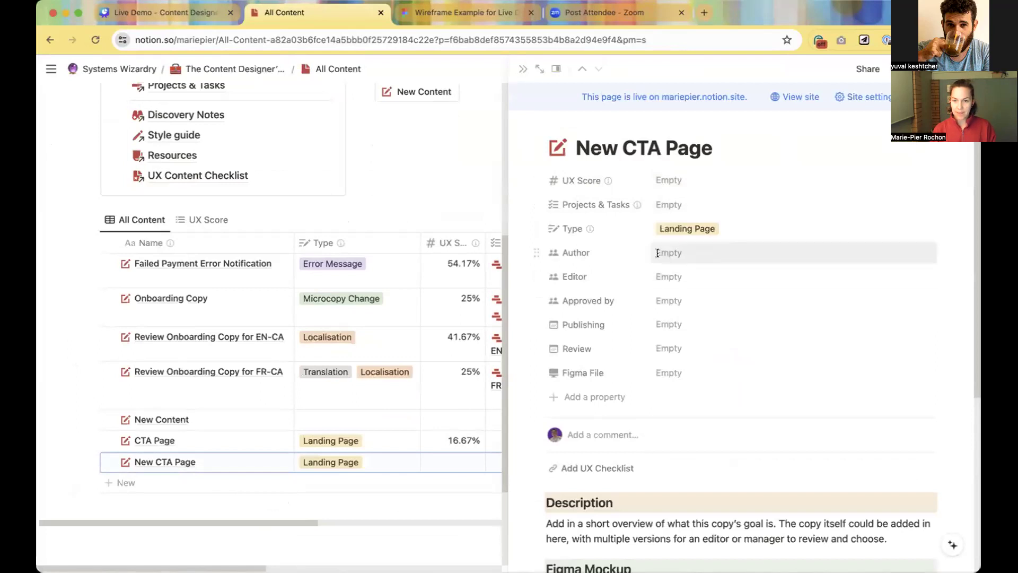
Assign people to New CTA Page's Author, Editor and Approved by properties, using the same person as author and approver.
{"action": "left_click", "coordinate": [663, 254]}
{"action": "left_click", "coordinate": [822, 188]}
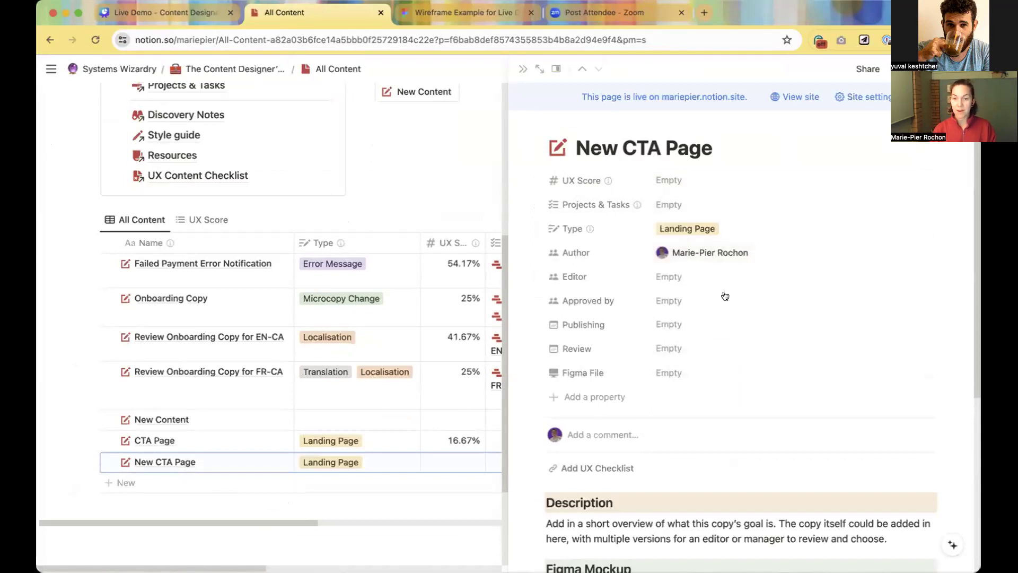
{"action": "left_click", "coordinate": [676, 275]}
{"action": "left_click", "coordinate": [712, 334]}
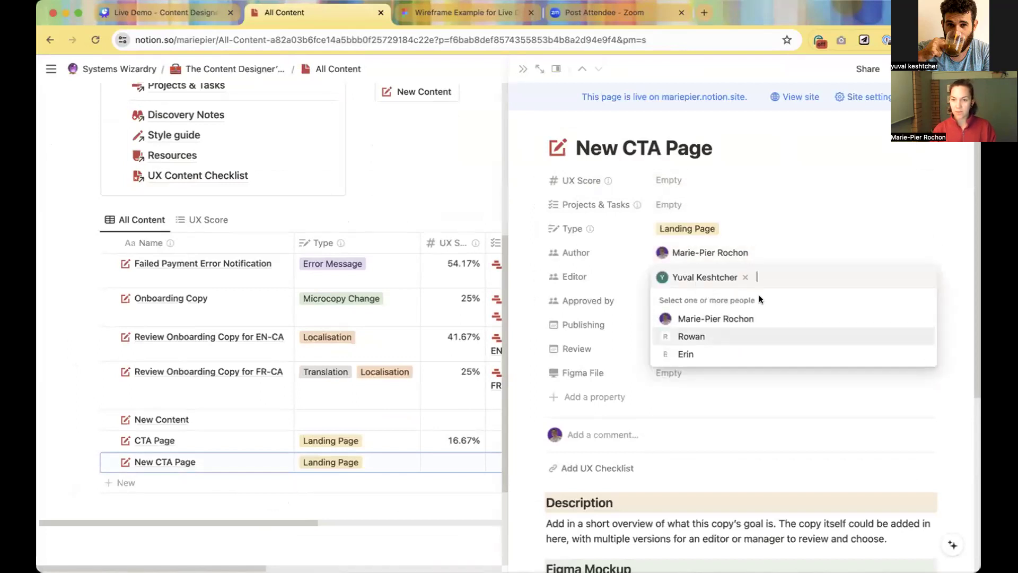
{"action": "left_click", "coordinate": [800, 231]}
{"action": "left_click", "coordinate": [692, 308]}
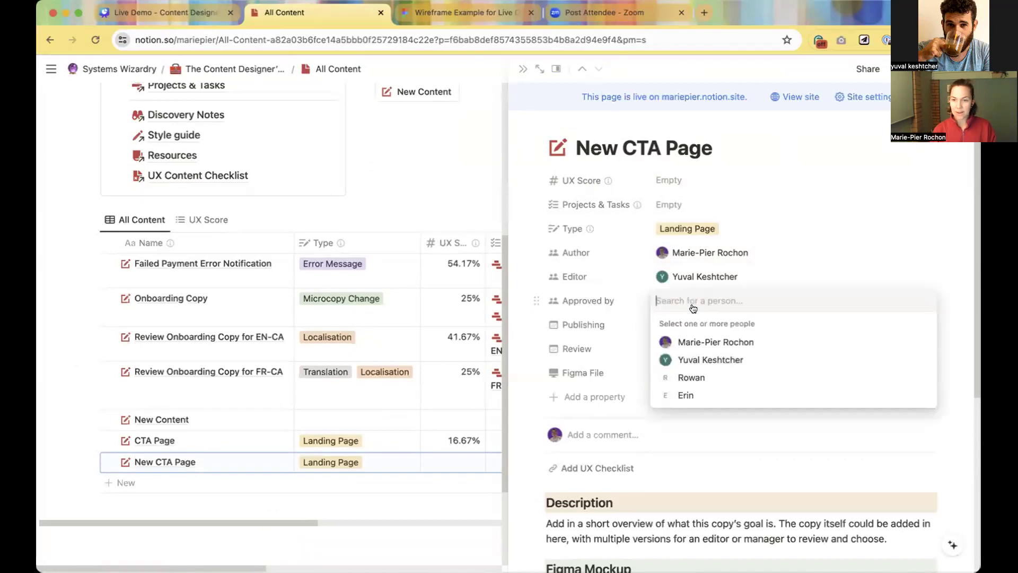
{"action": "left_click", "coordinate": [711, 342]}
{"action": "left_click", "coordinate": [806, 220]}
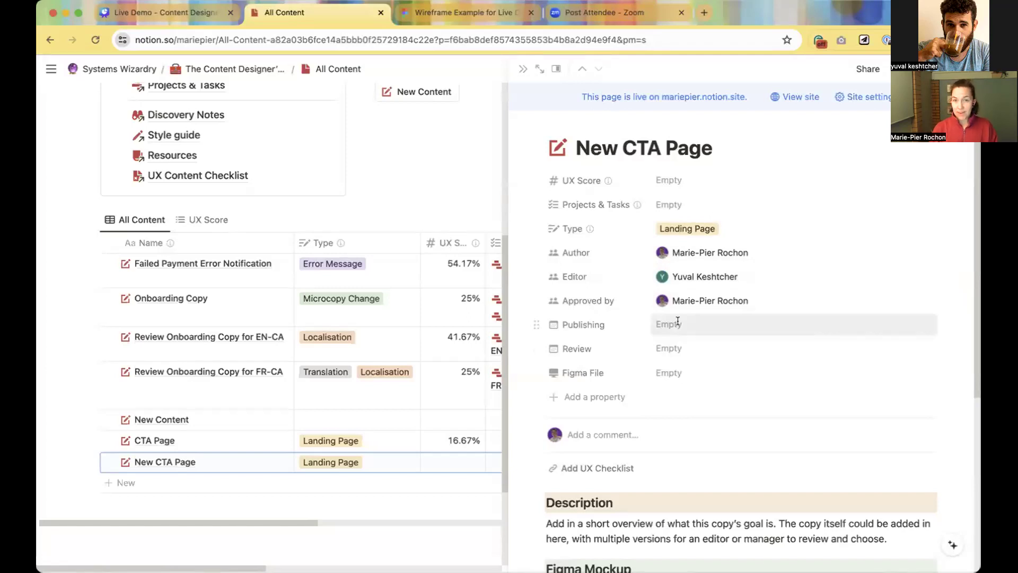
Move the Review property above Publishing, and set Review to May 16, 2024 and Publishing to May 18, 2024.
{"action": "left_click_drag", "start_coordinate": [536, 348], "coordinate": [533, 323]}
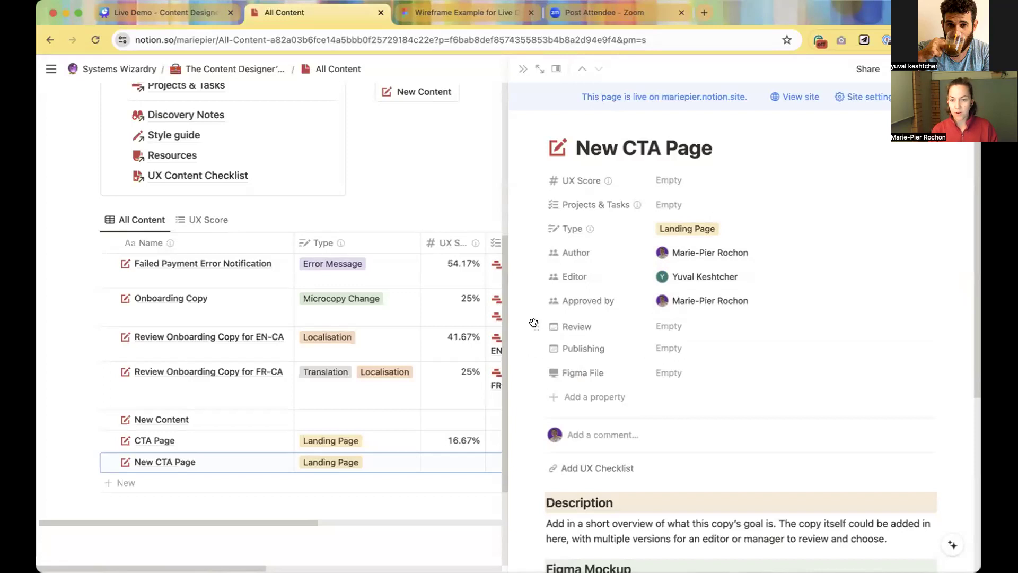
{"action": "left_click", "coordinate": [669, 325]}
{"action": "left_click", "coordinate": [736, 340]}
{"action": "left_click", "coordinate": [837, 285]}
{"action": "left_click", "coordinate": [670, 349]}
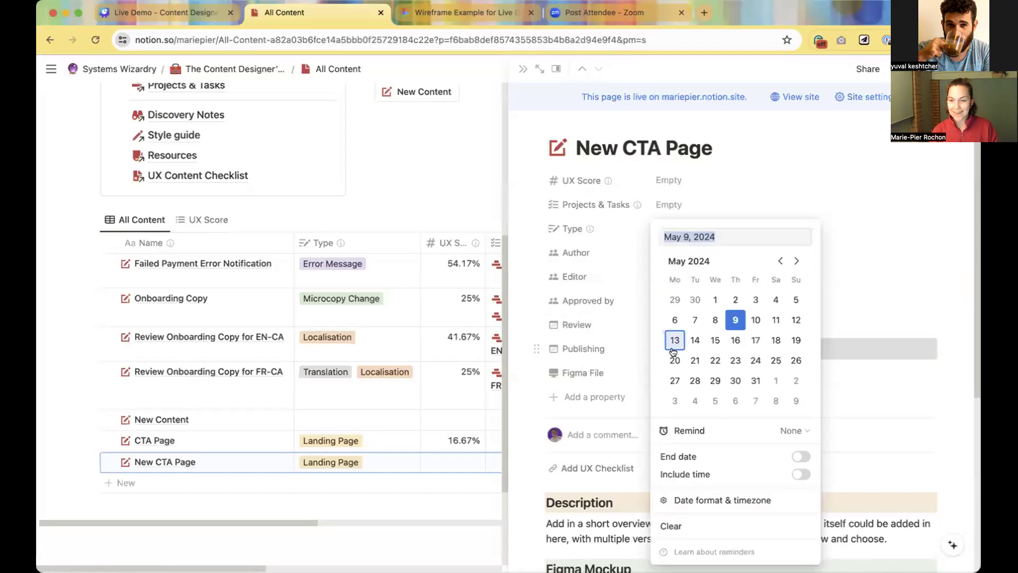
{"action": "left_click", "coordinate": [771, 339]}
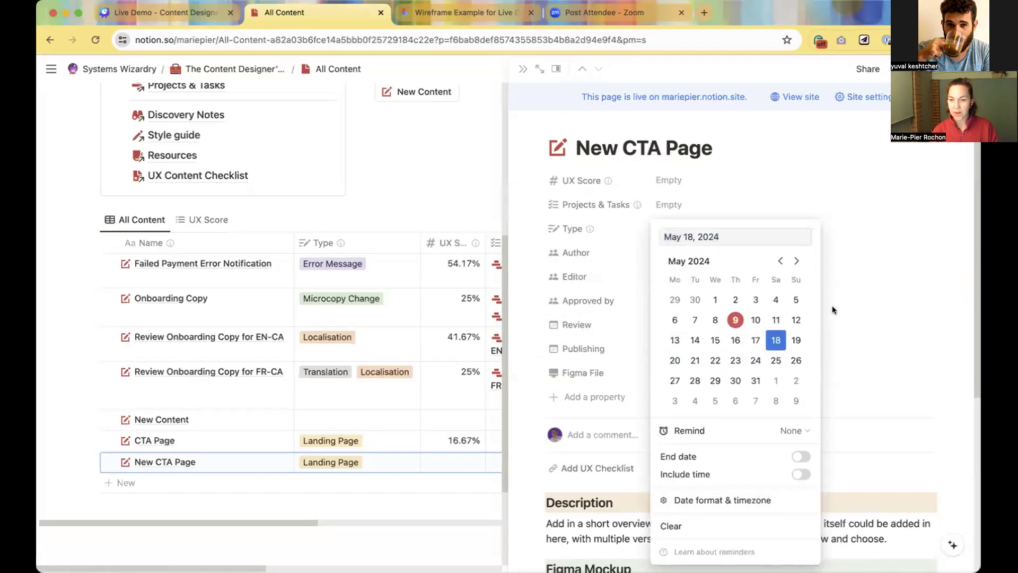
{"action": "left_click", "coordinate": [832, 306]}
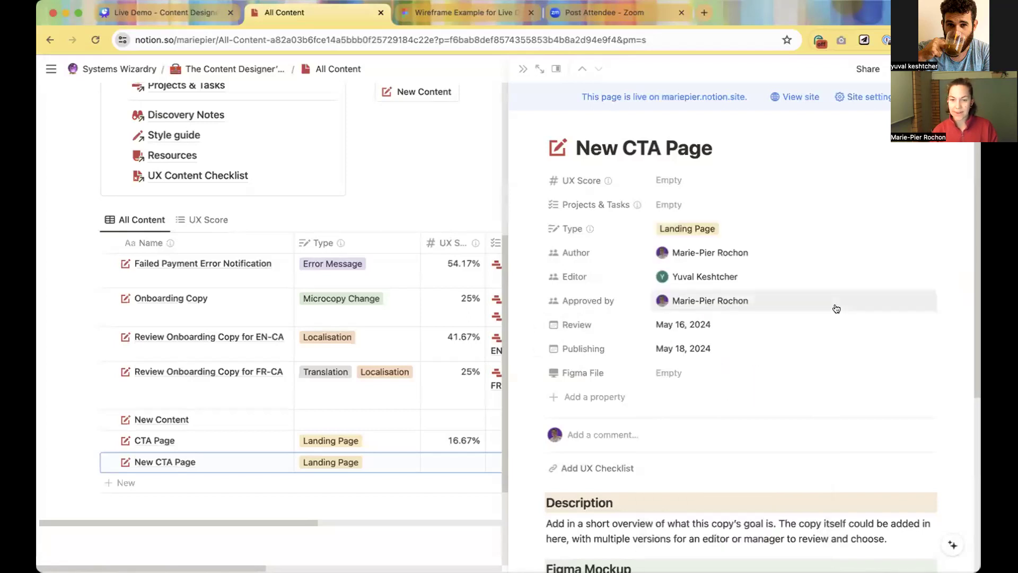
Link the copied wireframe URL in New CTA Page's Figma File property and check the link by opening it in Figma, returning to Notion.
{"action": "left_click", "coordinate": [664, 373]}
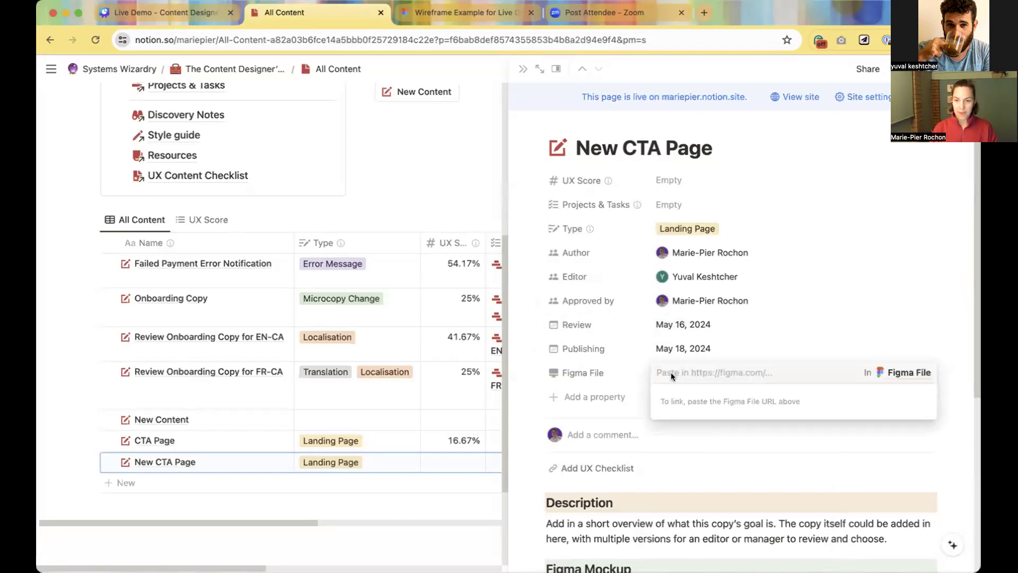
{"action": "key", "text": "super+v"}
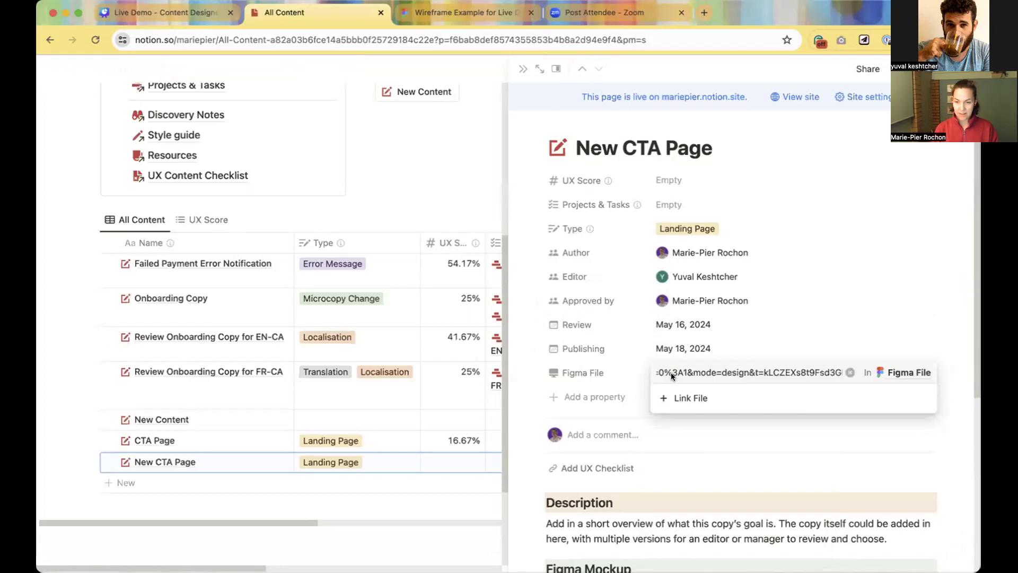
{"action": "left_click", "coordinate": [687, 402]}
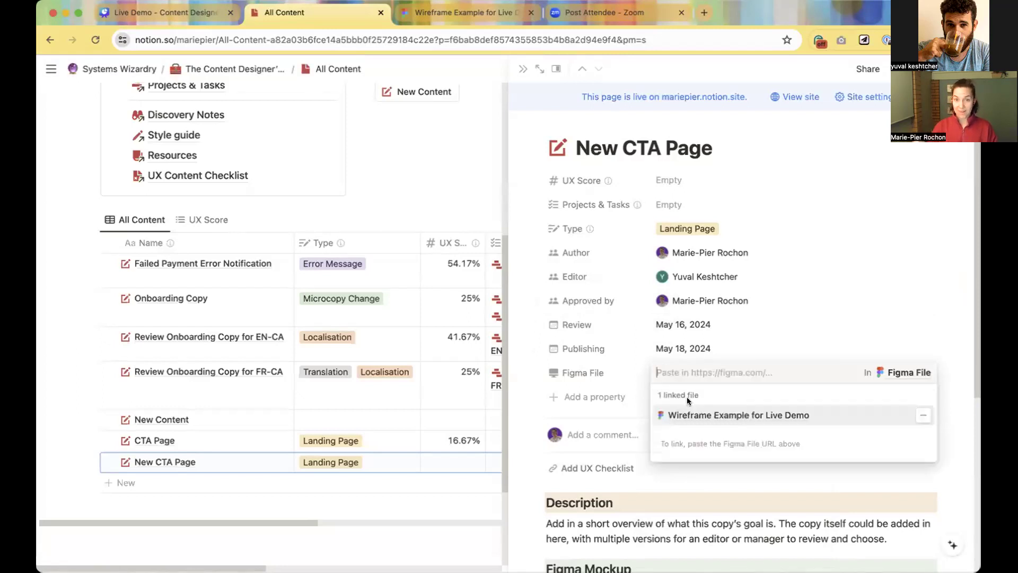
{"action": "left_click", "coordinate": [809, 336]}
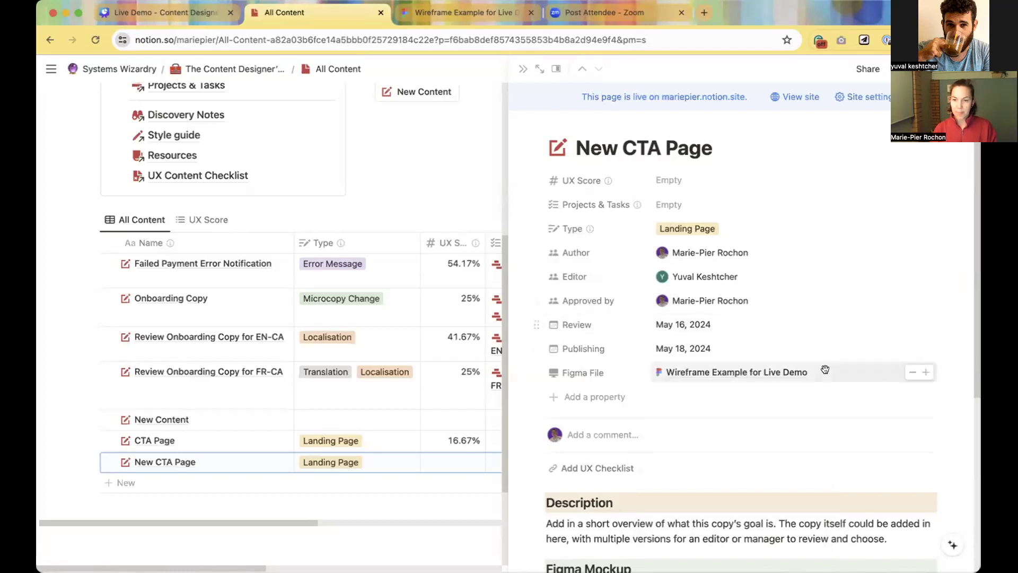
{"action": "left_click", "coordinate": [740, 371]}
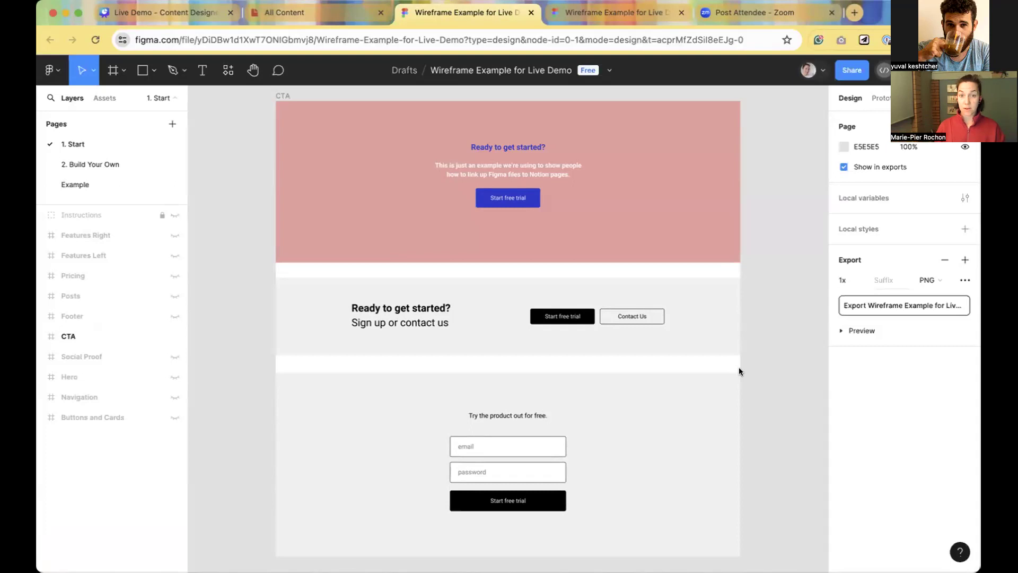
{"action": "left_click", "coordinate": [316, 6]}
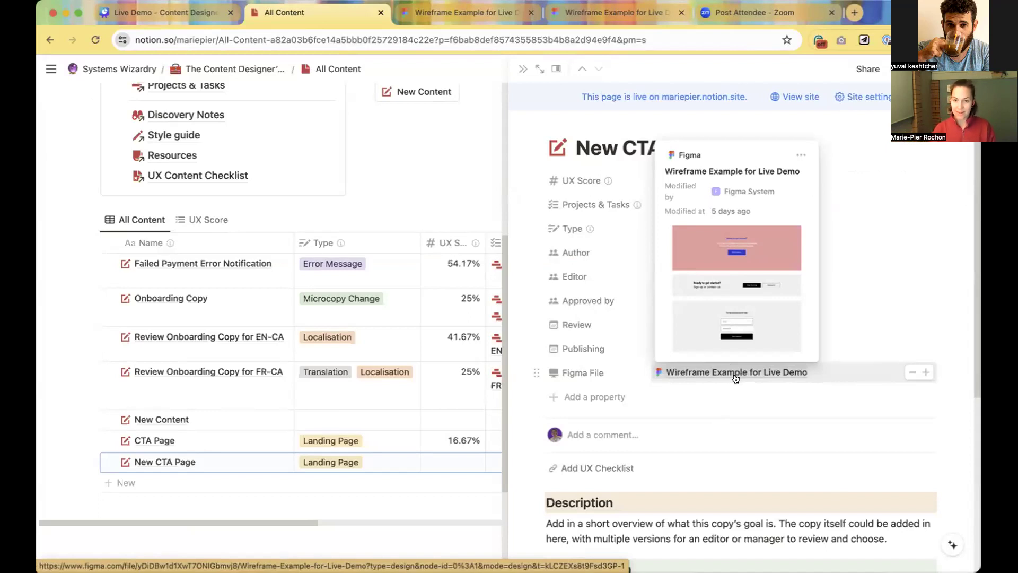
Embed the copied wireframe URL in the Figma Mockup section of New CTA Page.
{"action": "scroll", "coordinate": [716, 415], "scroll_direction": "down", "scroll_amount": 2}
{"action": "scroll", "coordinate": [715, 414], "scroll_direction": "down", "scroll_amount": 2}
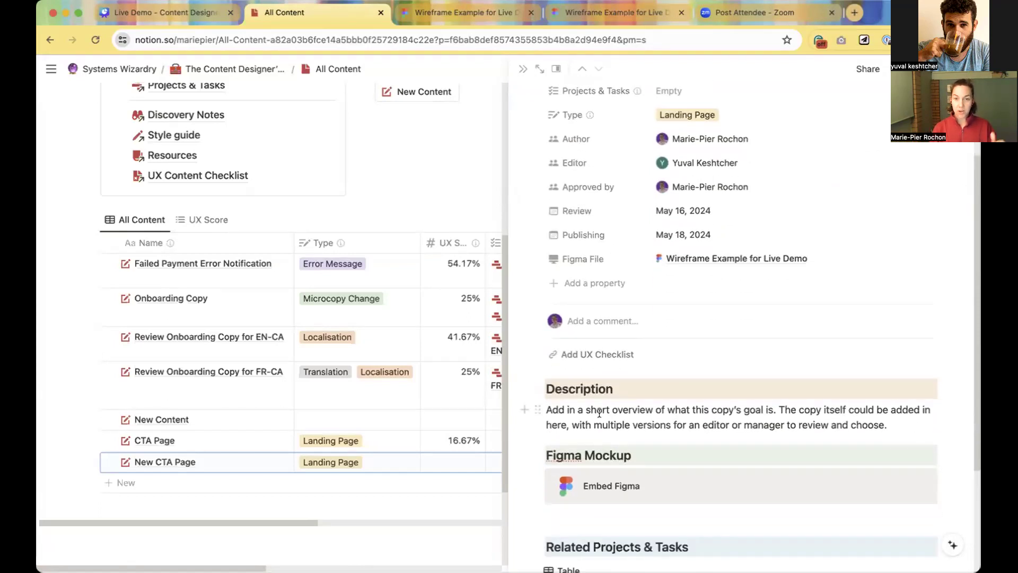
{"action": "scroll", "coordinate": [599, 406], "scroll_direction": "down", "scroll_amount": 3}
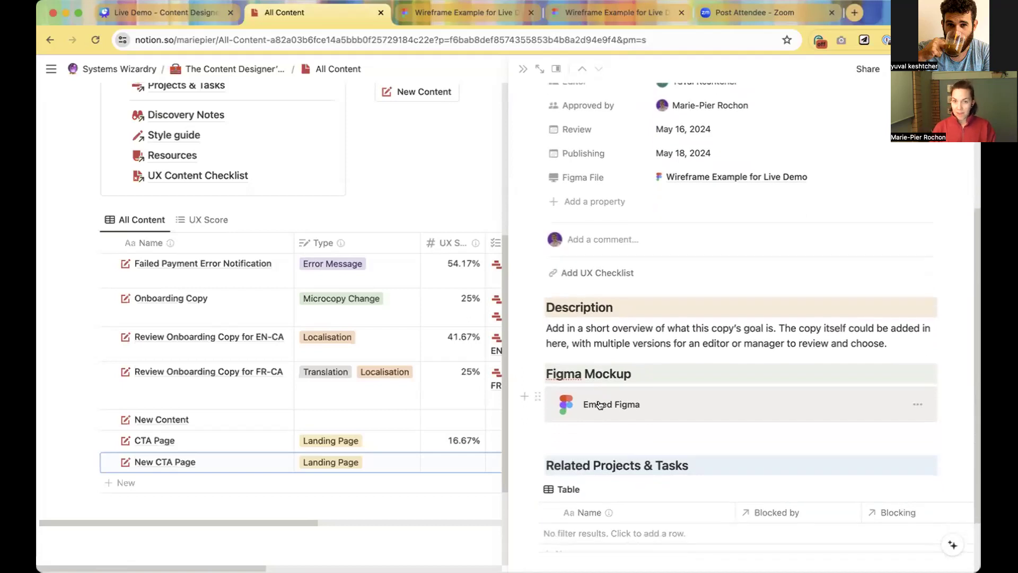
{"action": "left_click", "coordinate": [600, 405]}
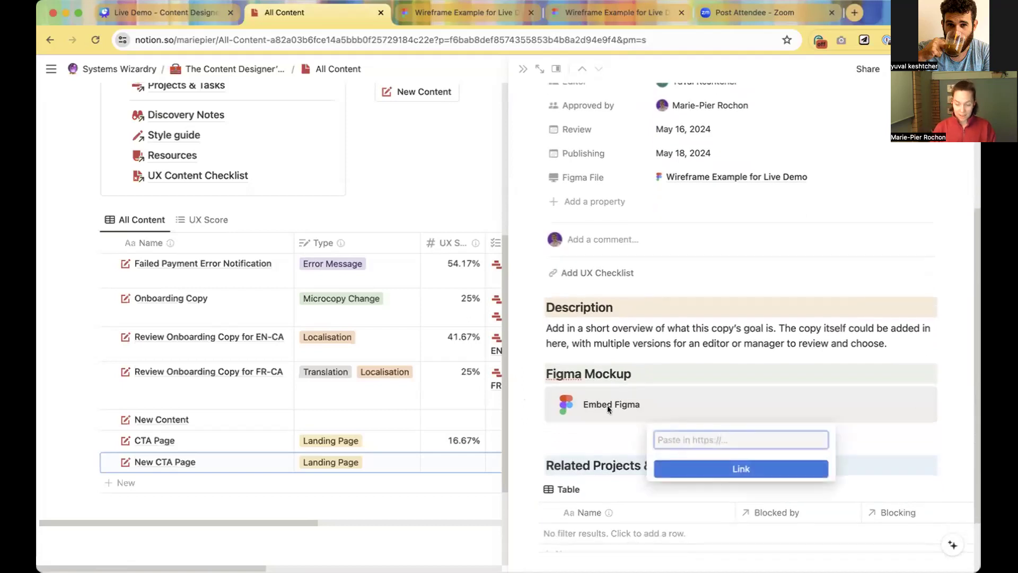
{"action": "key", "text": "super+v"}
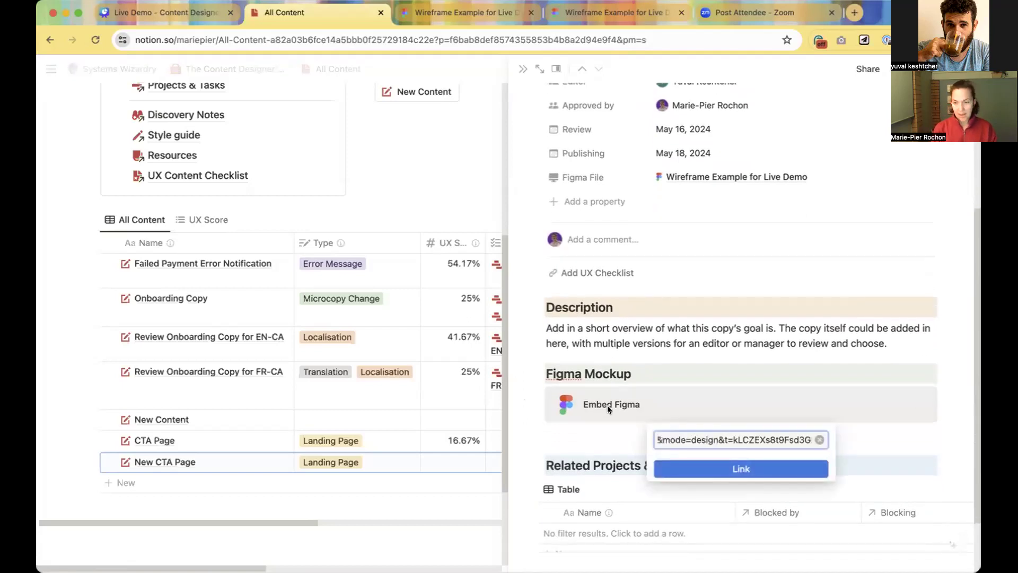
{"action": "left_click", "coordinate": [771, 469]}
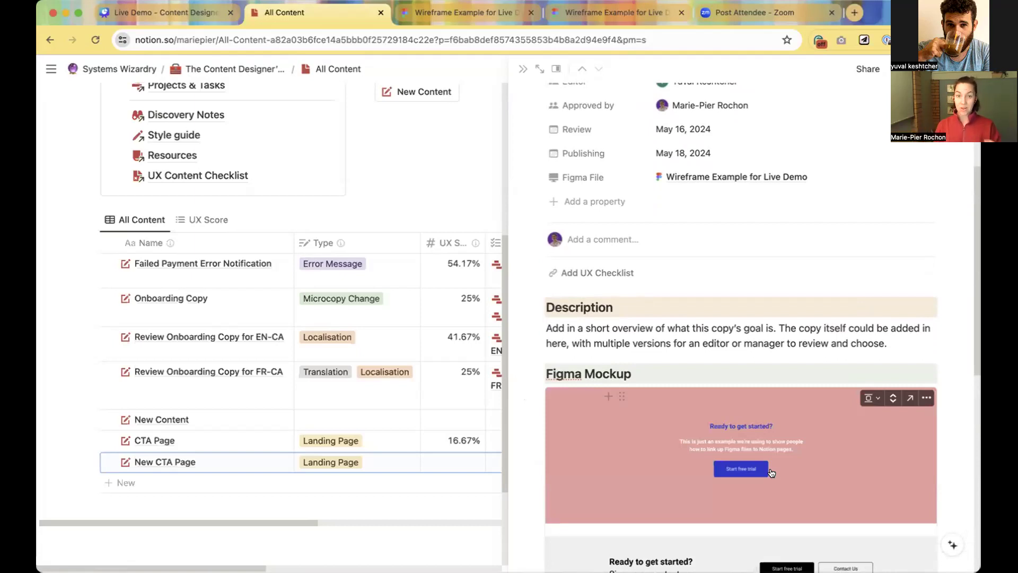
Look through New CTA Page's properties, Description, embedded Figma mockup and Related Projects & Tasks table.
{"action": "scroll", "coordinate": [713, 339], "scroll_direction": "up", "scroll_amount": 5}
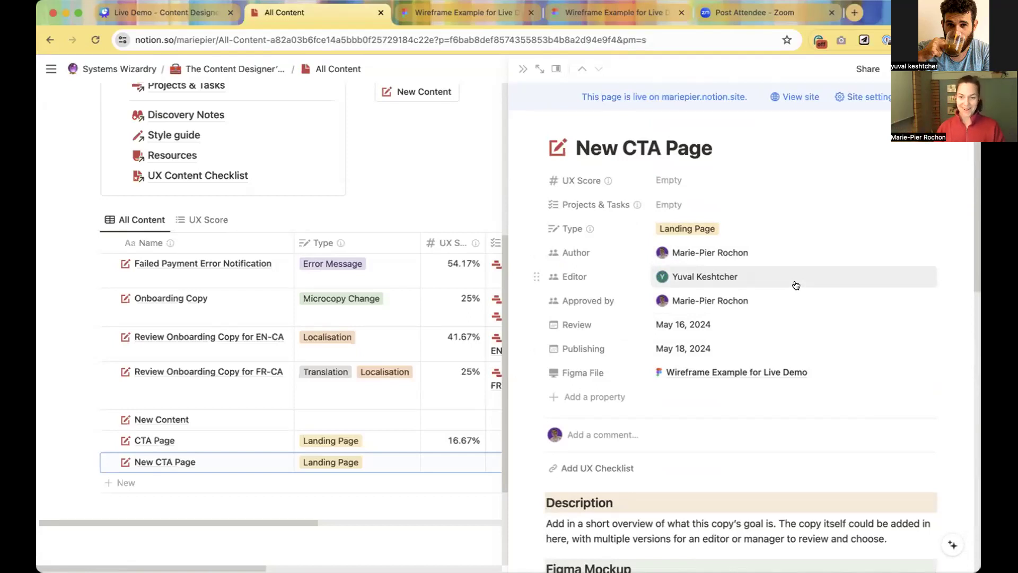
{"action": "scroll", "coordinate": [796, 285], "scroll_direction": "down", "scroll_amount": 5}
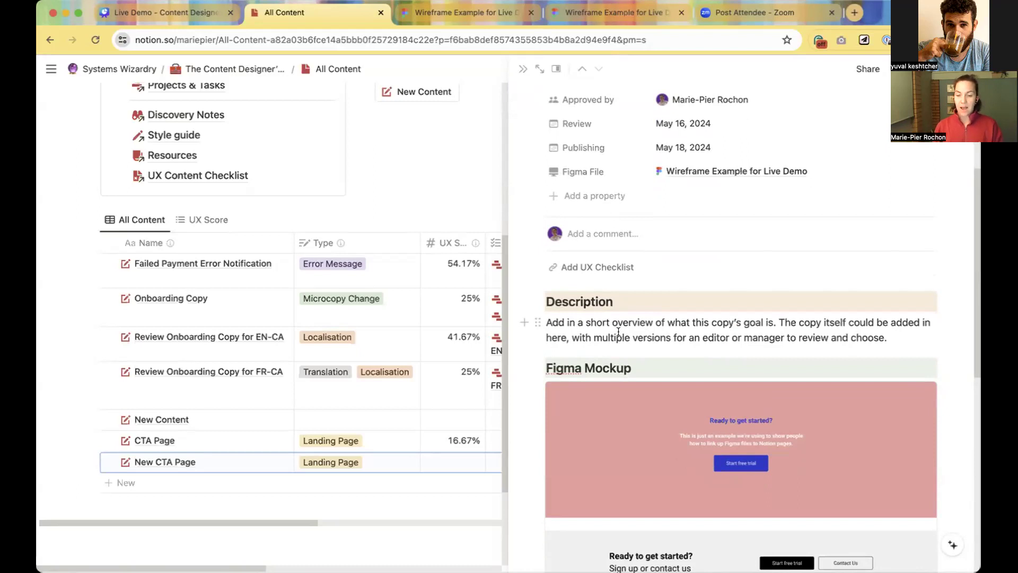
{"action": "scroll", "coordinate": [620, 333], "scroll_direction": "down", "scroll_amount": 2}
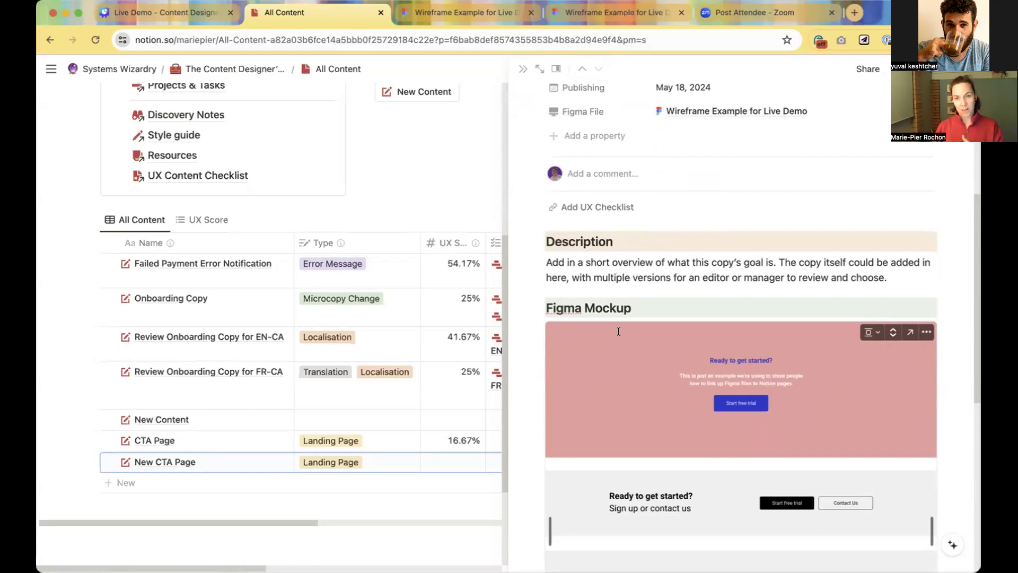
{"action": "scroll", "coordinate": [619, 332], "scroll_direction": "down", "scroll_amount": 10}
{"action": "scroll", "coordinate": [618, 331], "scroll_direction": "down", "scroll_amount": 1}
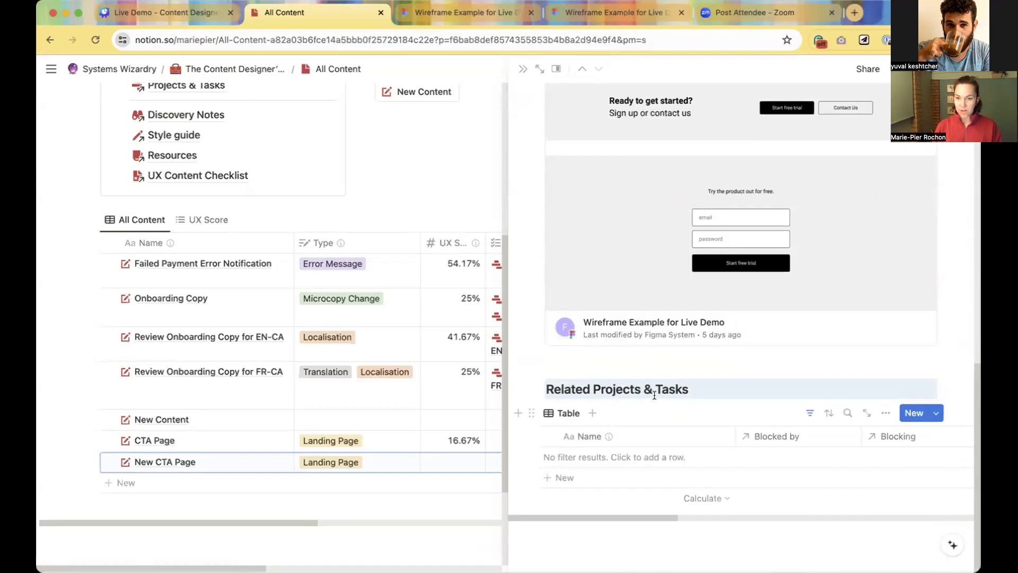
{"action": "mouse_move", "coordinate": [619, 444]}
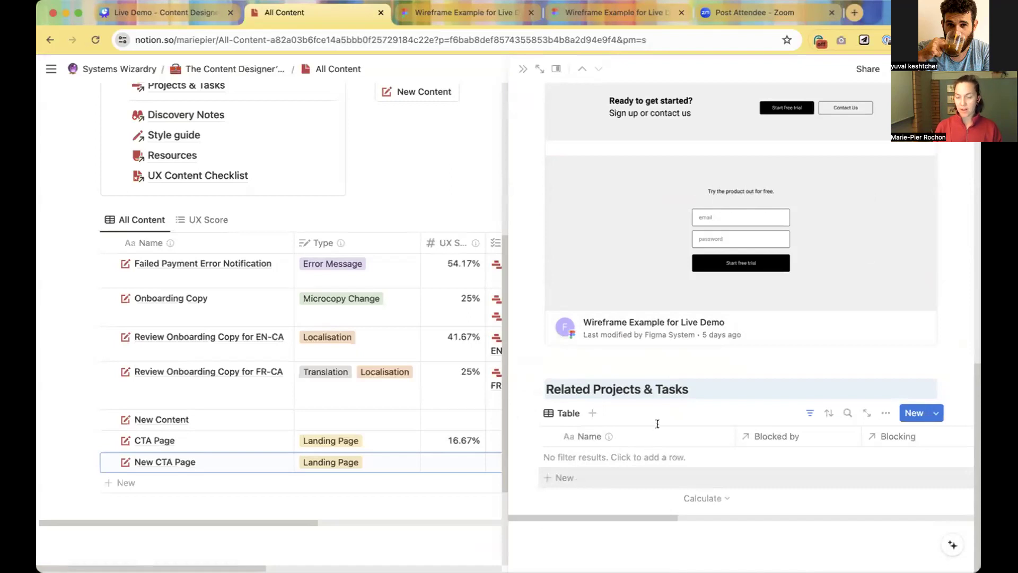
{"action": "scroll", "coordinate": [656, 422], "scroll_direction": "up", "scroll_amount": 8}
{"action": "scroll", "coordinate": [656, 402], "scroll_direction": "up", "scroll_amount": 3}
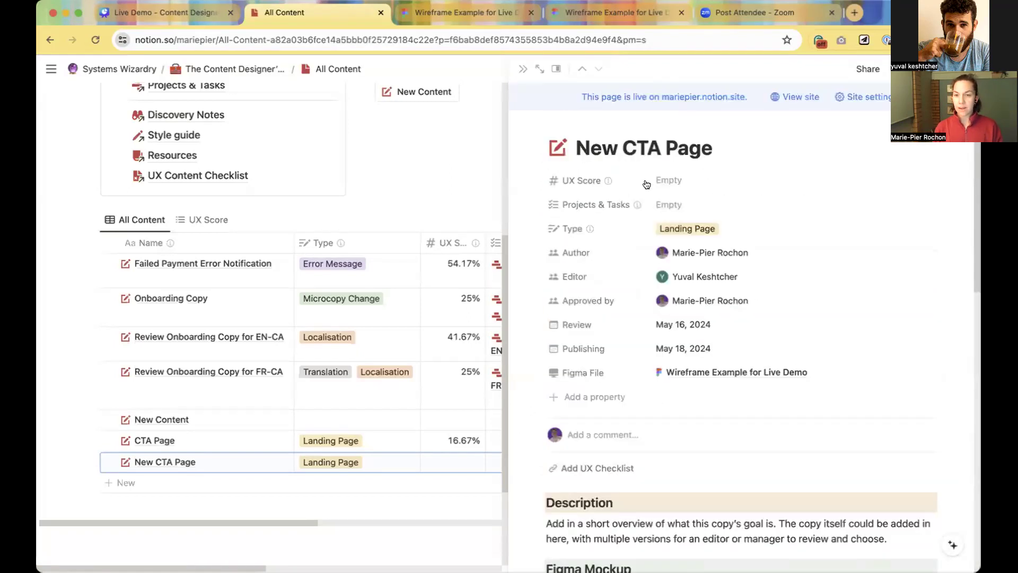
Link Big Project in New CTA Page's Projects & Tasks property and close the side peek.
{"action": "left_click", "coordinate": [673, 206]}
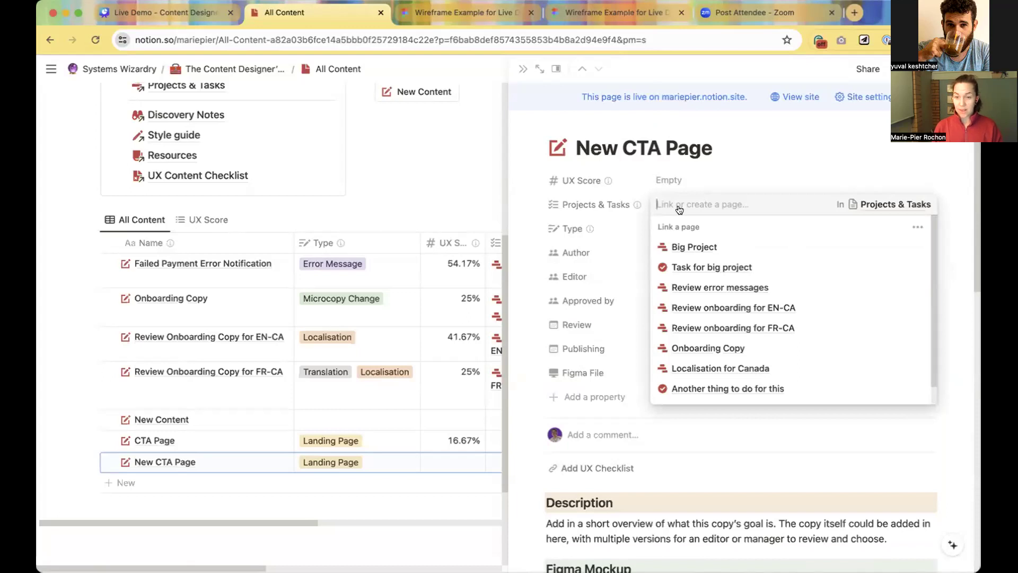
{"action": "left_click", "coordinate": [687, 247]}
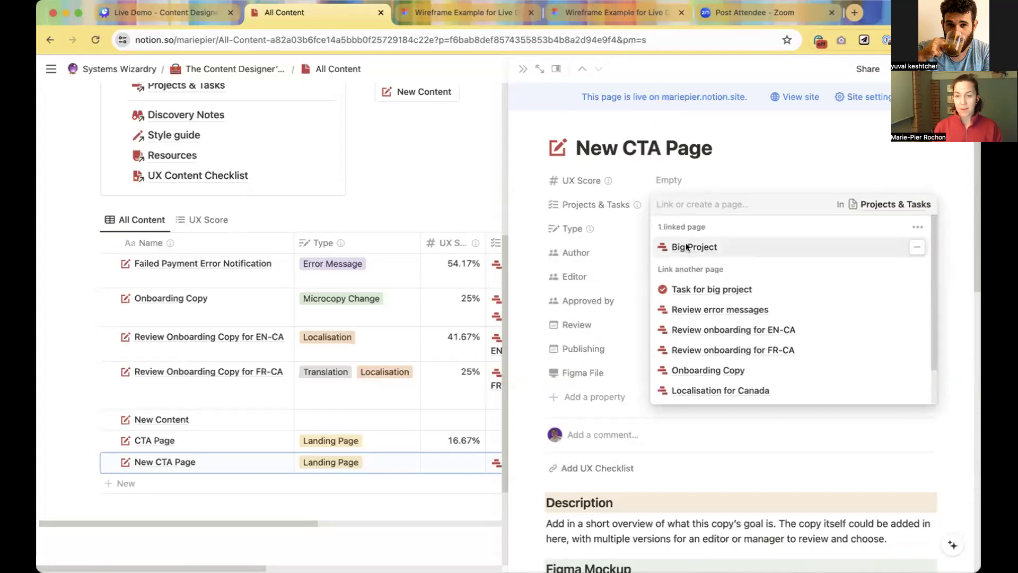
{"action": "left_click", "coordinate": [769, 150]}
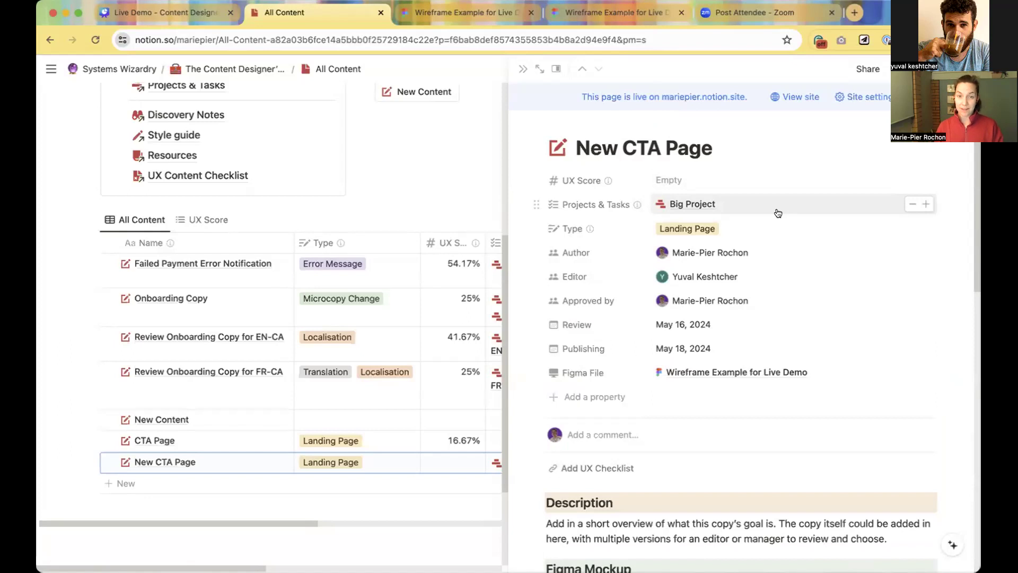
{"action": "left_click", "coordinate": [469, 200]}
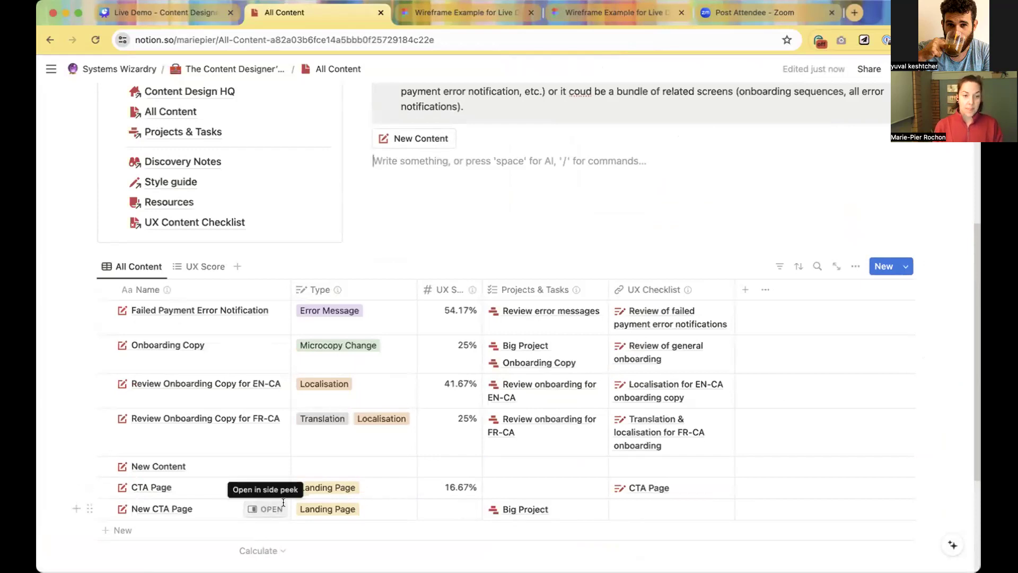
Open the Projects & Tasks page and expand Big Project to show its sub-items.
{"action": "left_click", "coordinate": [186, 132]}
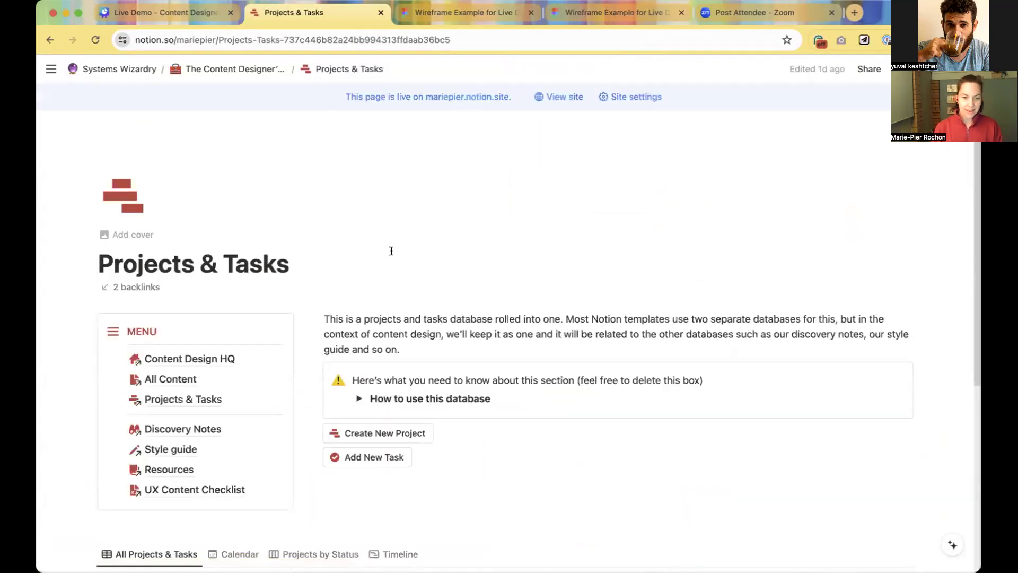
{"action": "scroll", "coordinate": [424, 308], "scroll_direction": "down", "scroll_amount": 5}
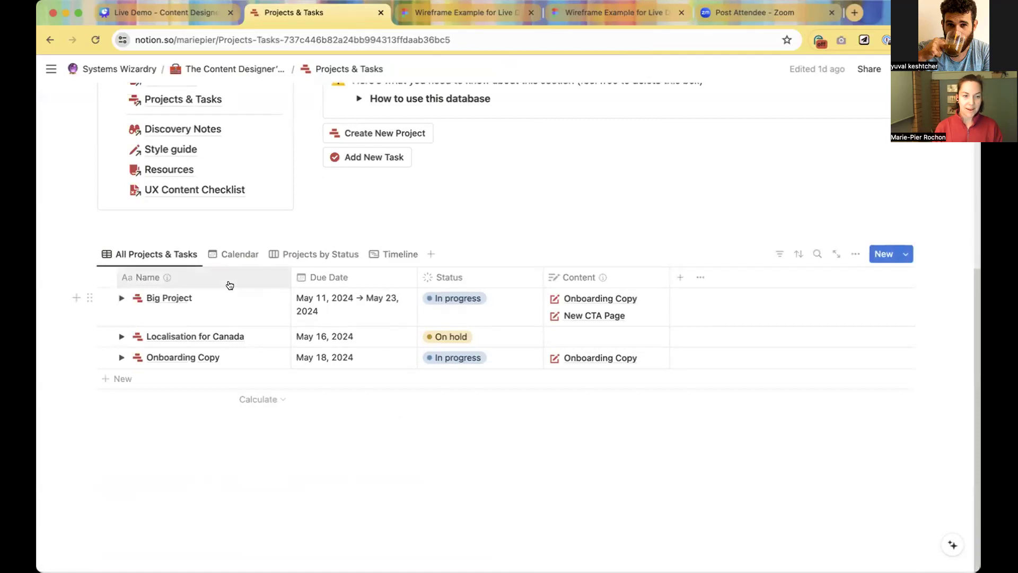
{"action": "left_click", "coordinate": [121, 299]}
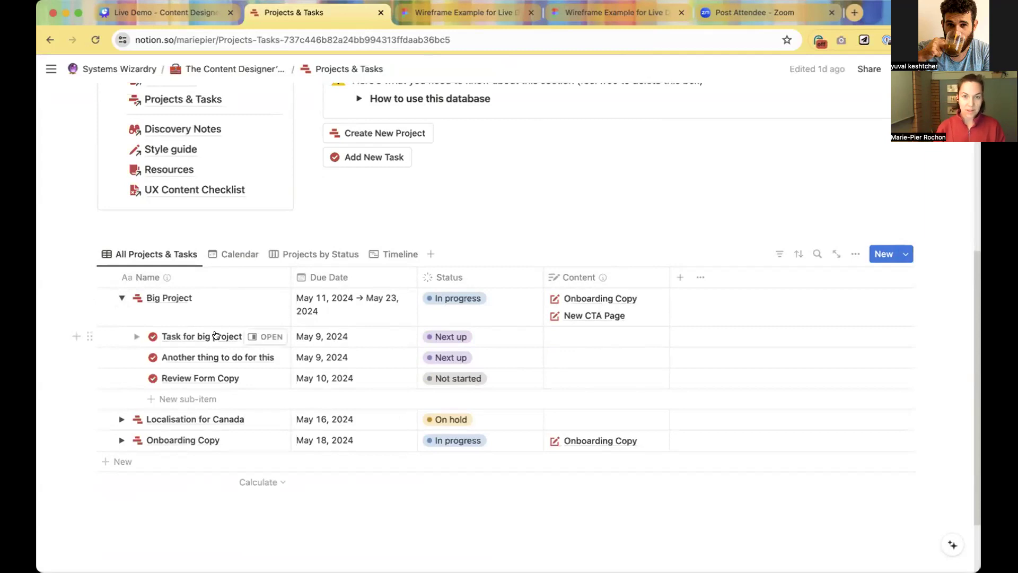
Add a sub-item named Review CTA Page under Big Project.
{"action": "left_click", "coordinate": [195, 398]}
{"action": "triple_click", "coordinate": [191, 397]}
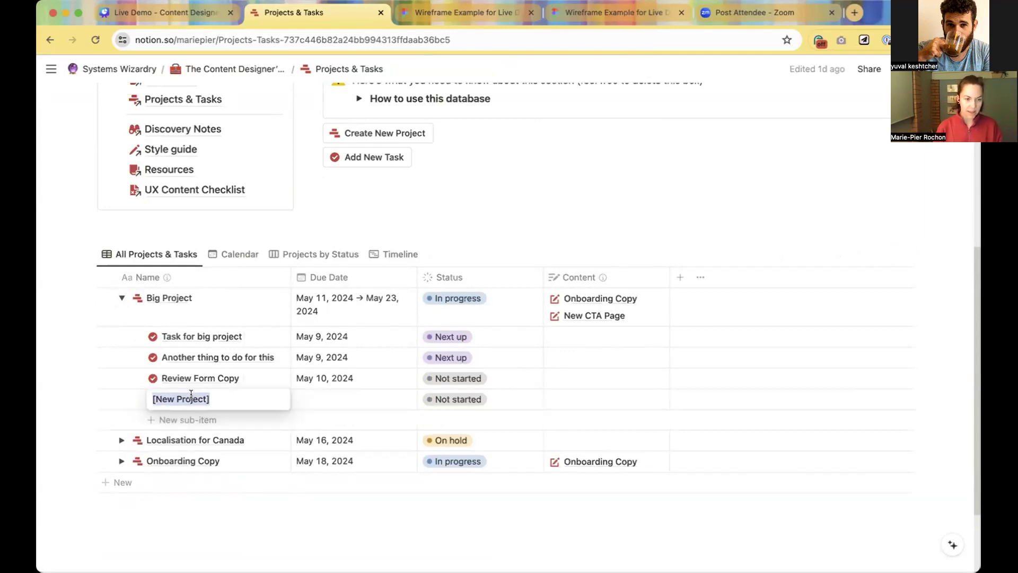
{"action": "type", "text": "Review"}
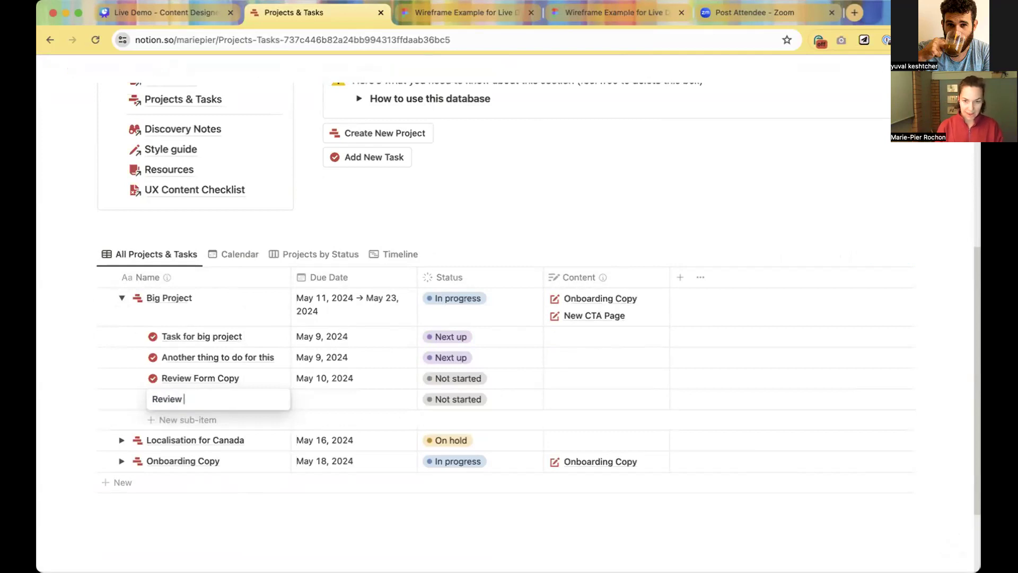
{"action": "type", "text": " CTA POag"}
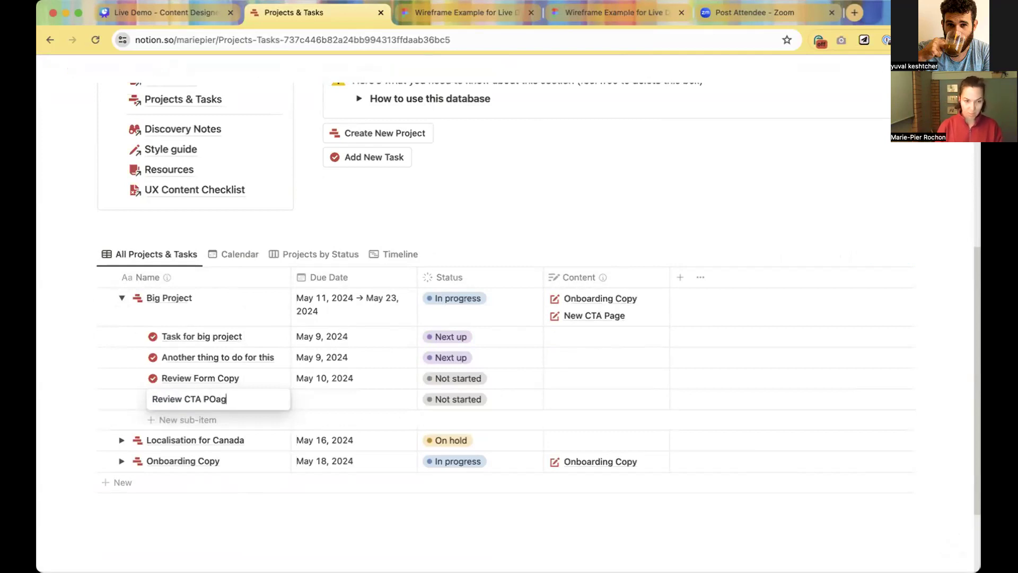
{"action": "key", "text": "BackSpace"}
{"action": "key", "text": "BackSpace"}
{"action": "key", "text": "BackSpace"}
{"action": "type", "text": "age"}
{"action": "key", "text": "Return"}
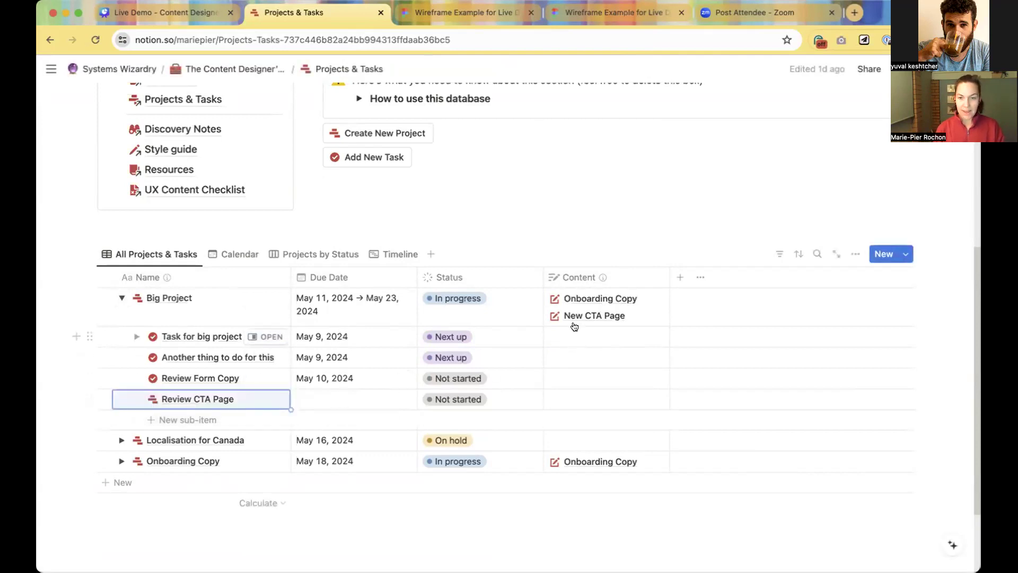
Link New CTA Page in the Content property of the Review CTA Page sub-item.
{"action": "left_click_drag", "start_coordinate": [573, 318], "coordinate": [568, 357]}
{"action": "left_click", "coordinate": [557, 399]}
{"action": "type", "text": "new"}
{"action": "left_click", "coordinate": [614, 347]}
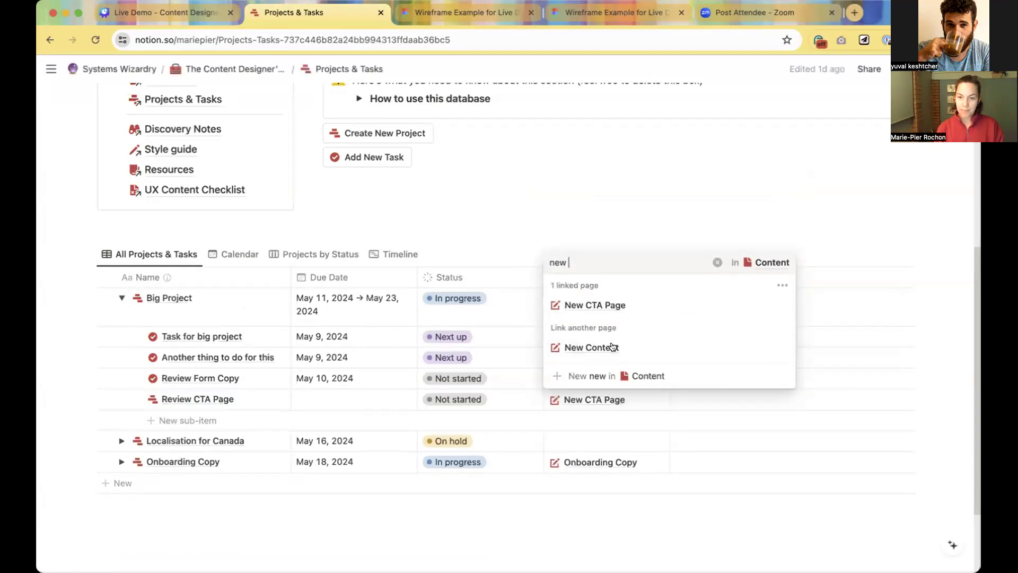
{"action": "key", "text": "Escape"}
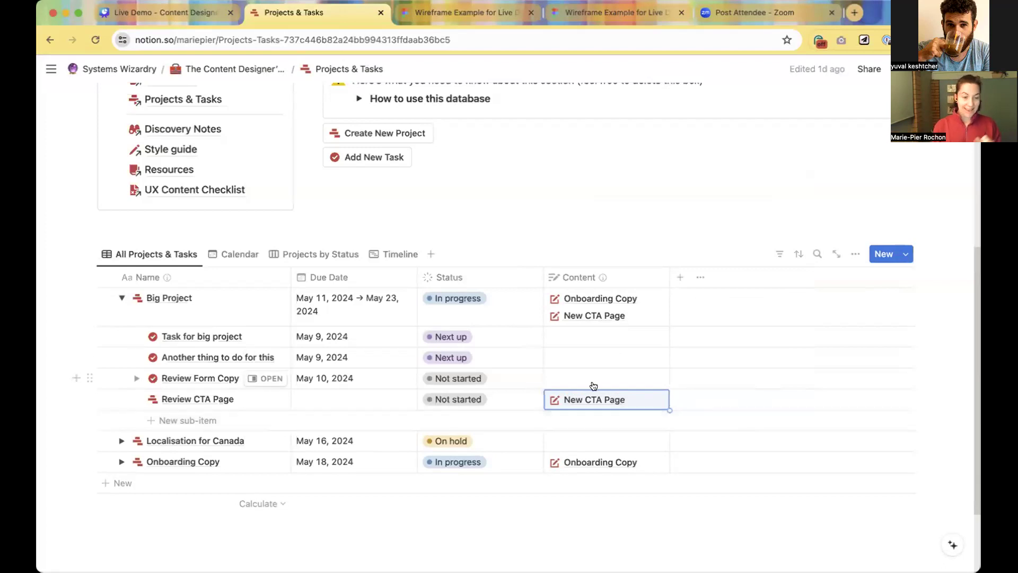
Switch Projects & Tasks to the Calendar view and examine the projects scheduled in May 2024.
{"action": "scroll", "coordinate": [578, 379], "scroll_direction": "up", "scroll_amount": 3}
{"action": "scroll", "coordinate": [575, 376], "scroll_direction": "down", "scroll_amount": 2}
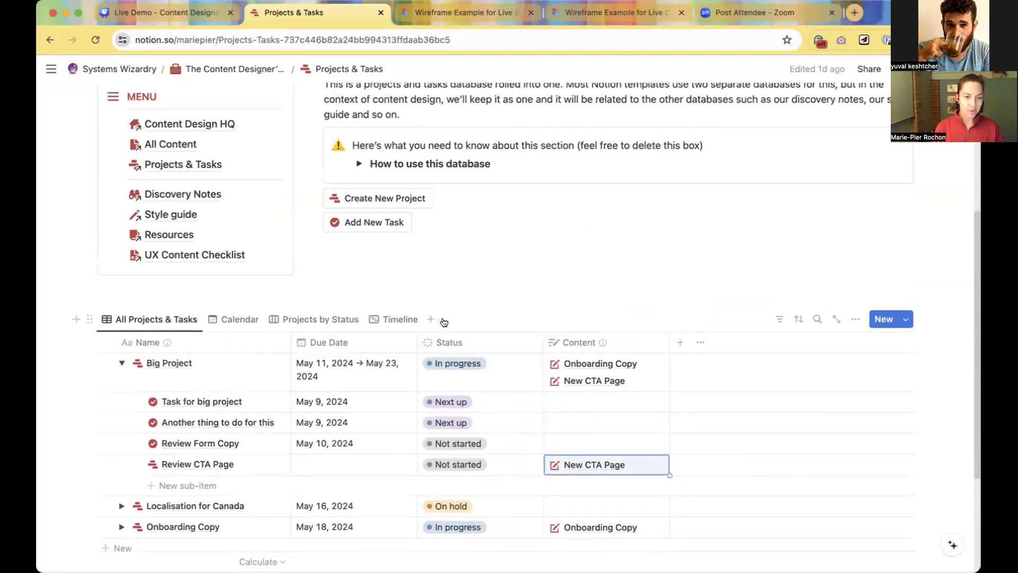
{"action": "scroll", "coordinate": [477, 329], "scroll_direction": "up", "scroll_amount": 3}
{"action": "scroll", "coordinate": [520, 343], "scroll_direction": "up", "scroll_amount": 1}
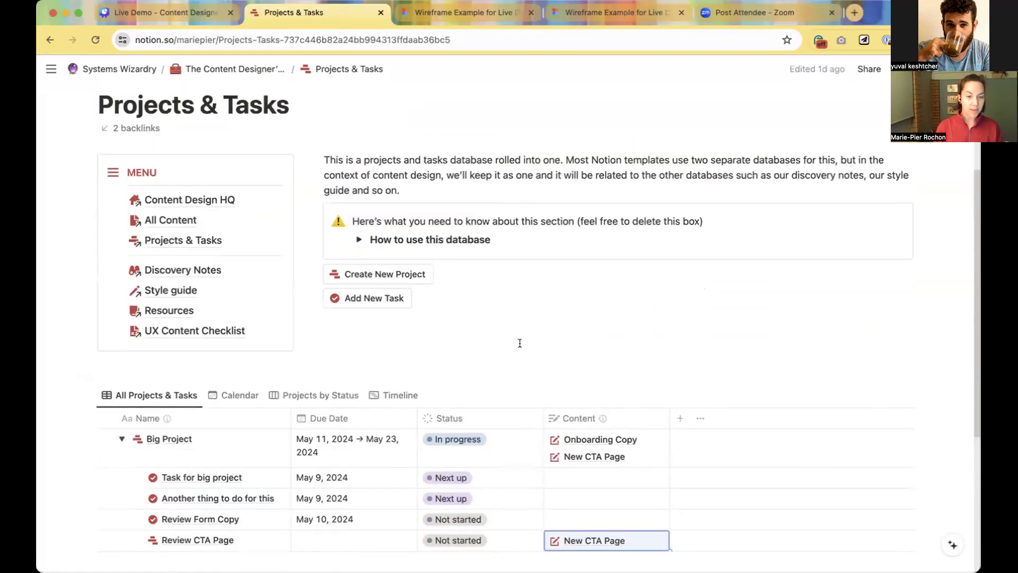
{"action": "left_click", "coordinate": [228, 395]}
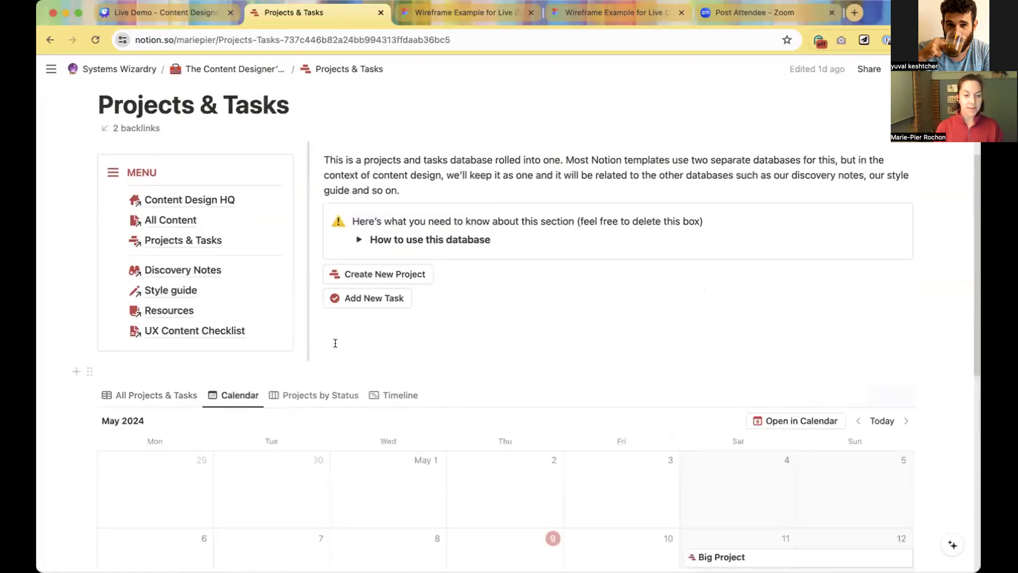
{"action": "scroll", "coordinate": [465, 319], "scroll_direction": "down", "scroll_amount": 3}
{"action": "scroll", "coordinate": [465, 319], "scroll_direction": "down", "scroll_amount": 4}
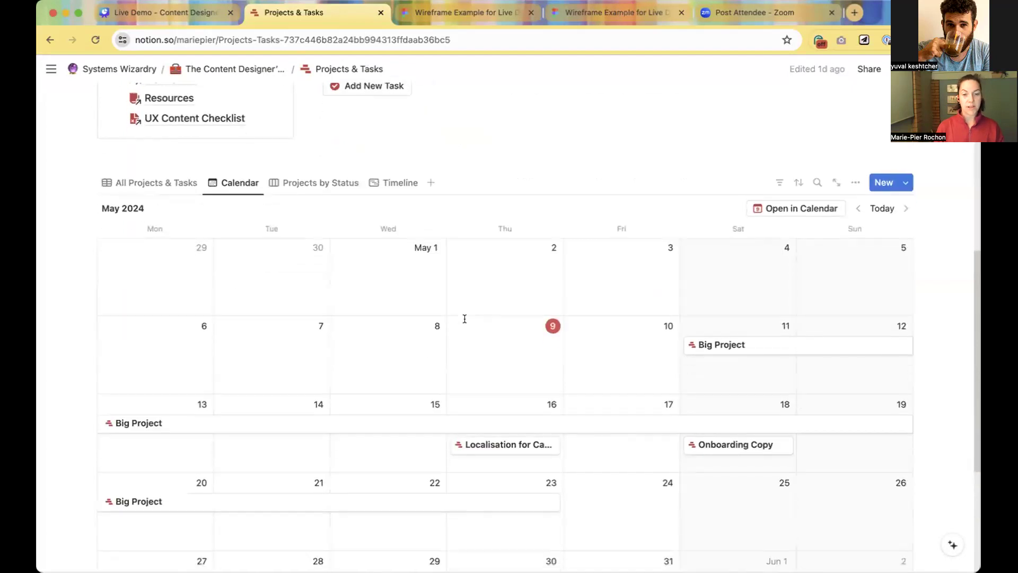
{"action": "scroll", "coordinate": [591, 294], "scroll_direction": "down", "scroll_amount": 3}
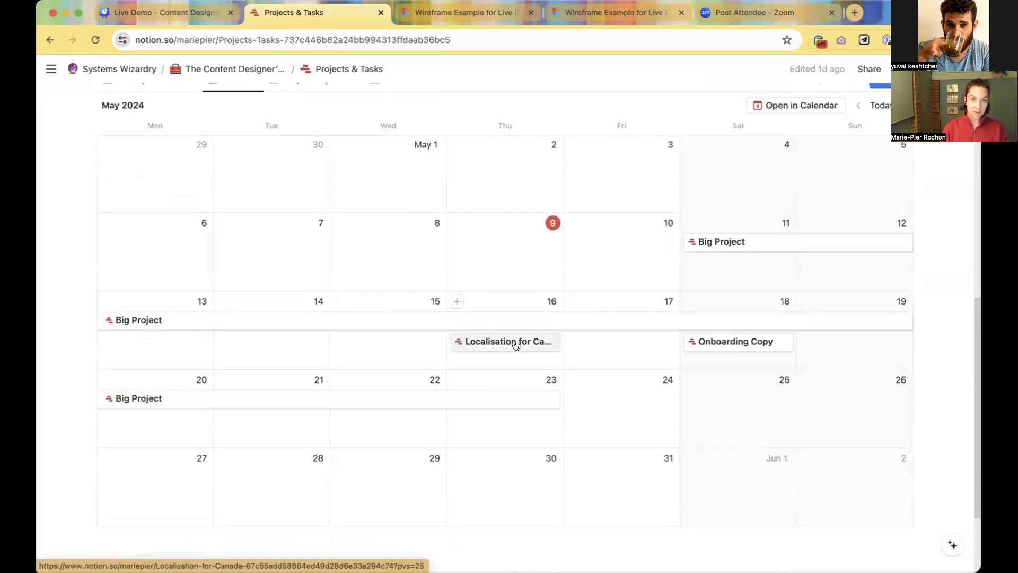
{"action": "scroll", "coordinate": [341, 318], "scroll_direction": "up", "scroll_amount": 3}
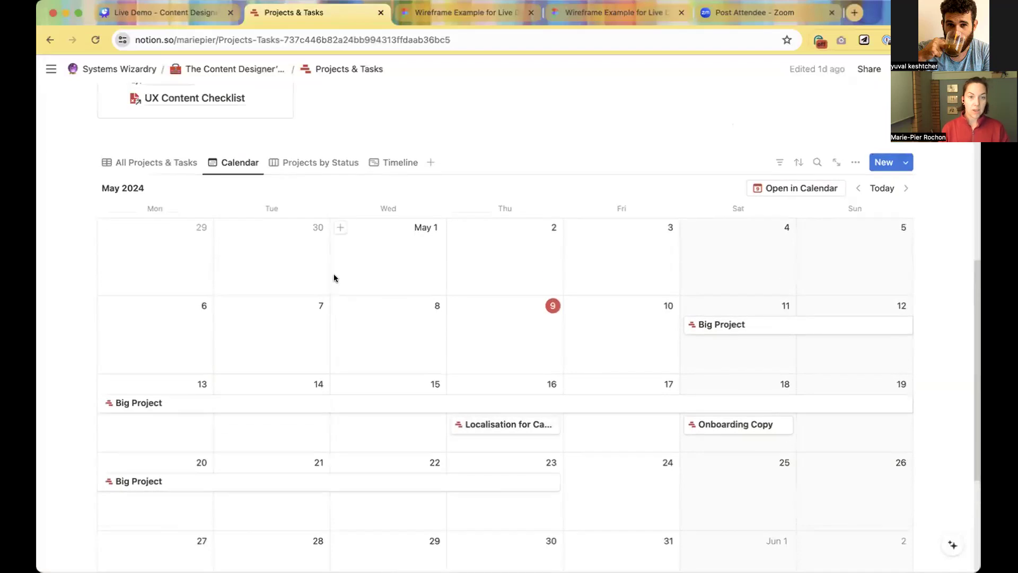
Examine the projects in the Projects by Status board and in the Timeline view, moving the timeline forward through May.
{"action": "scroll", "coordinate": [334, 274], "scroll_direction": "up", "scroll_amount": 3}
{"action": "left_click", "coordinate": [325, 268]}
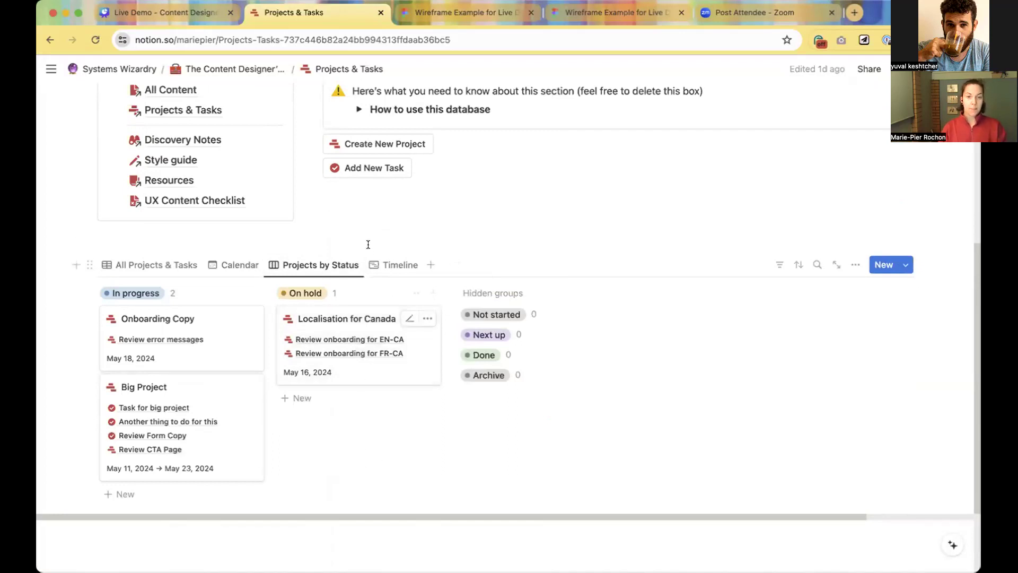
{"action": "left_click", "coordinate": [379, 264]}
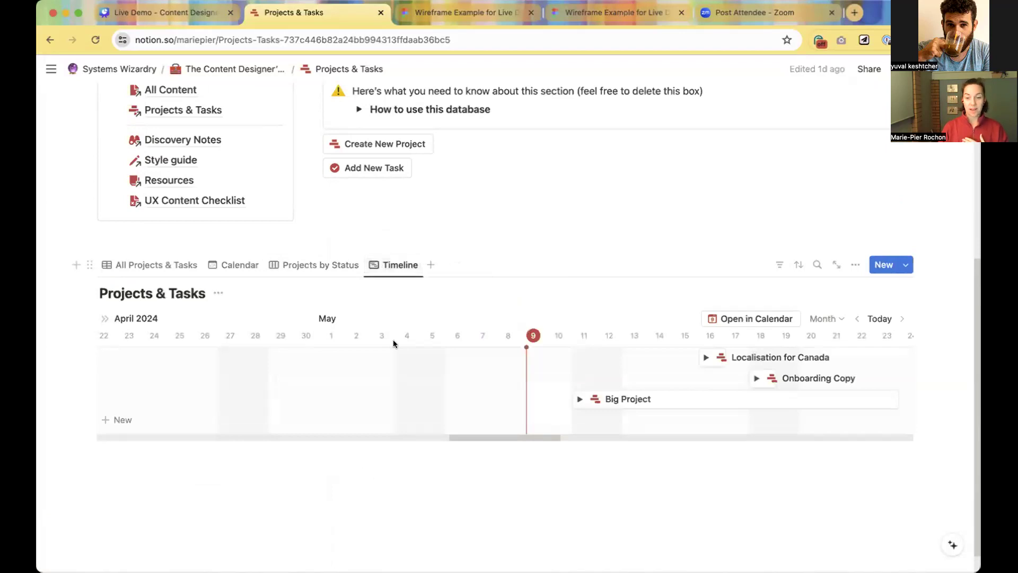
{"action": "left_click_drag", "start_coordinate": [463, 438], "coordinate": [499, 438]}
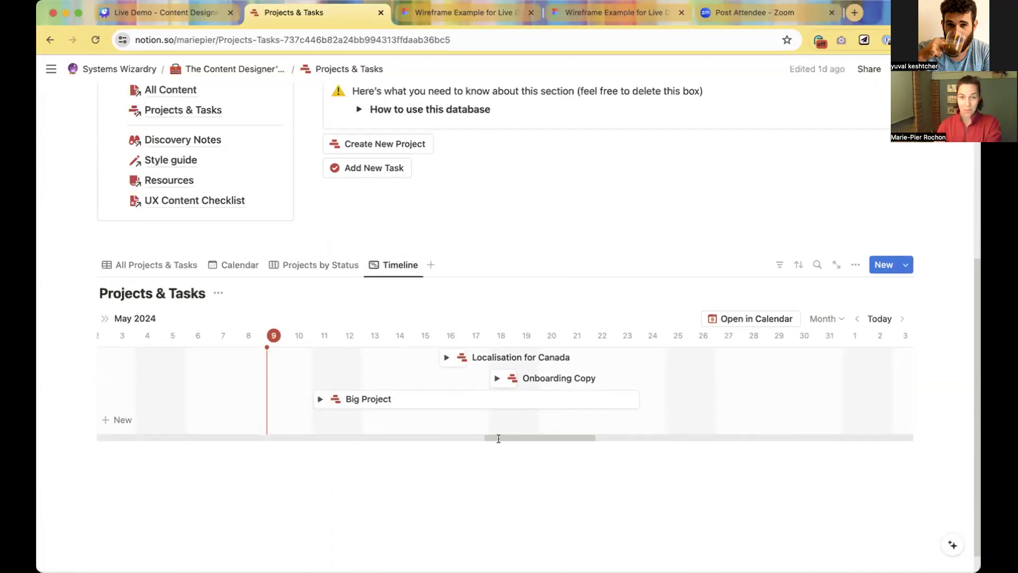
{"action": "scroll", "coordinate": [483, 363], "scroll_direction": "up", "scroll_amount": 5}
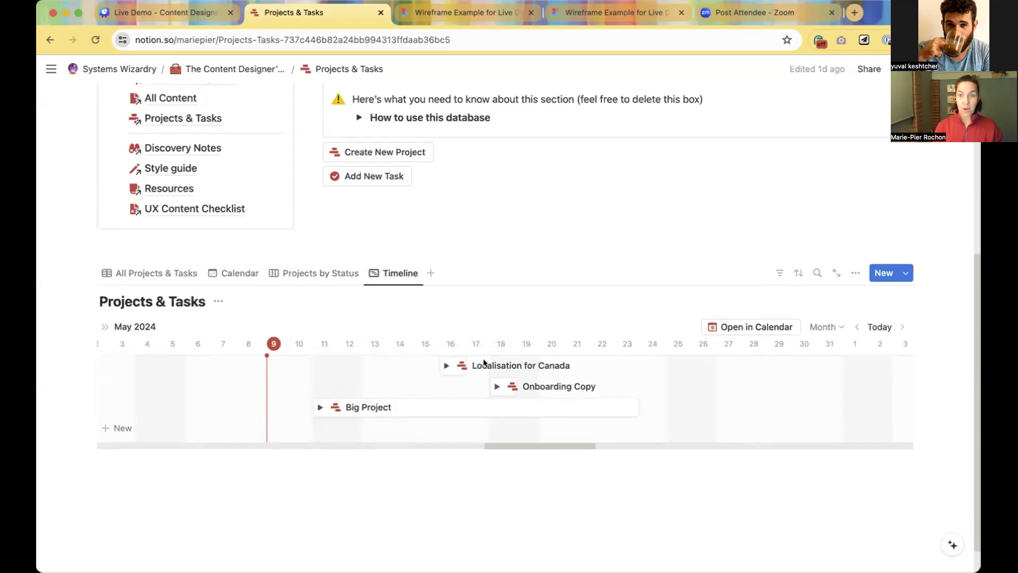
{"action": "scroll", "coordinate": [483, 361], "scroll_direction": "up", "scroll_amount": 2}
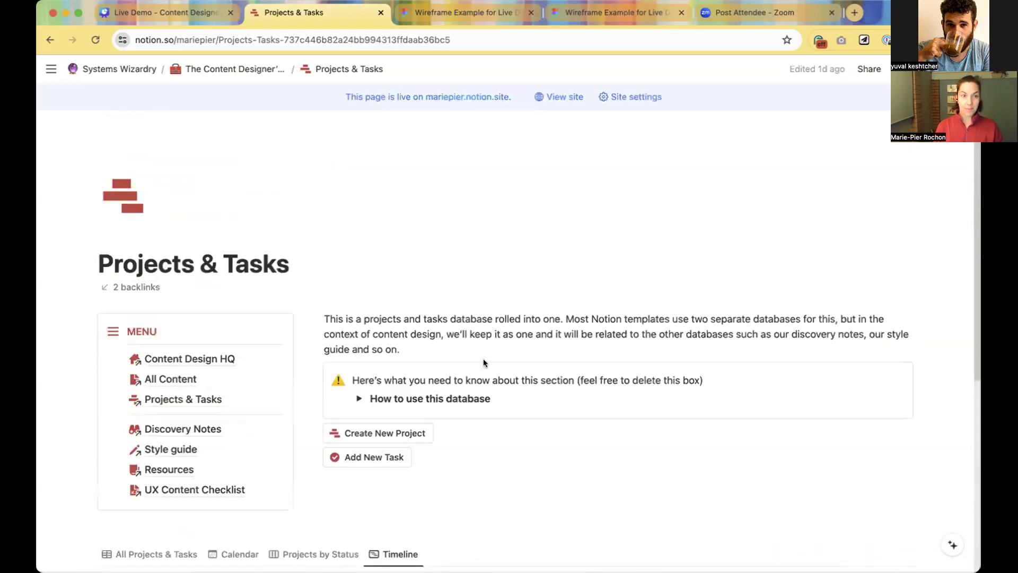
Return to The Content Designer's Toolbox main page and examine its template elements and usage section.
{"action": "left_click", "coordinate": [249, 69]}
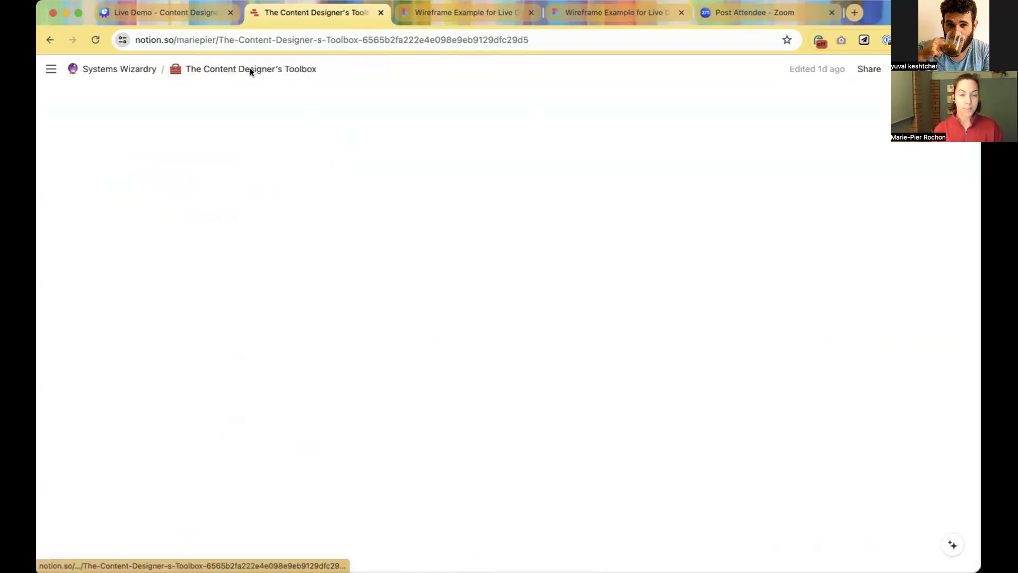
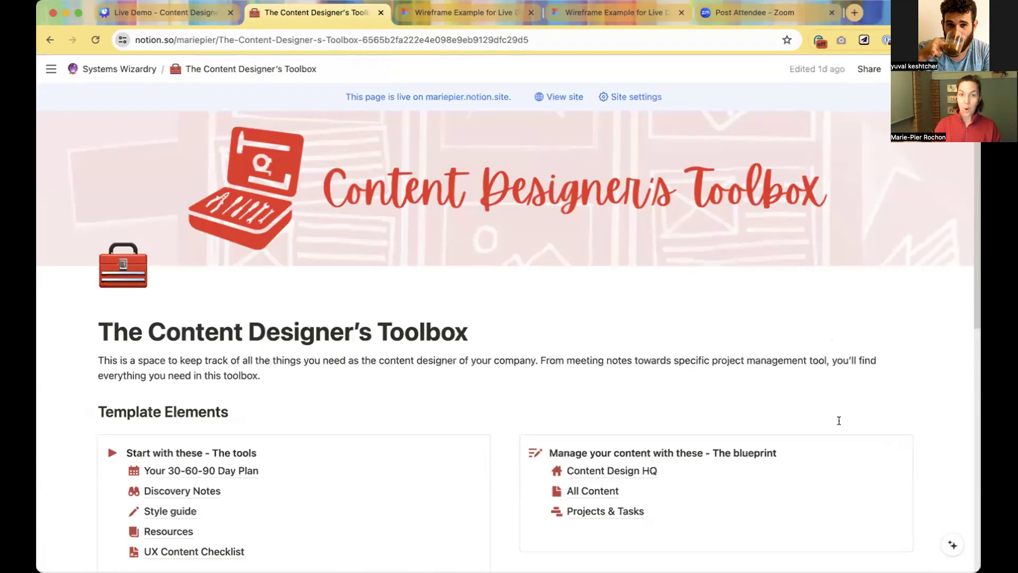
{"action": "scroll", "coordinate": [638, 405], "scroll_direction": "down", "scroll_amount": 1}
{"action": "scroll", "coordinate": [638, 404], "scroll_direction": "down", "scroll_amount": 10}
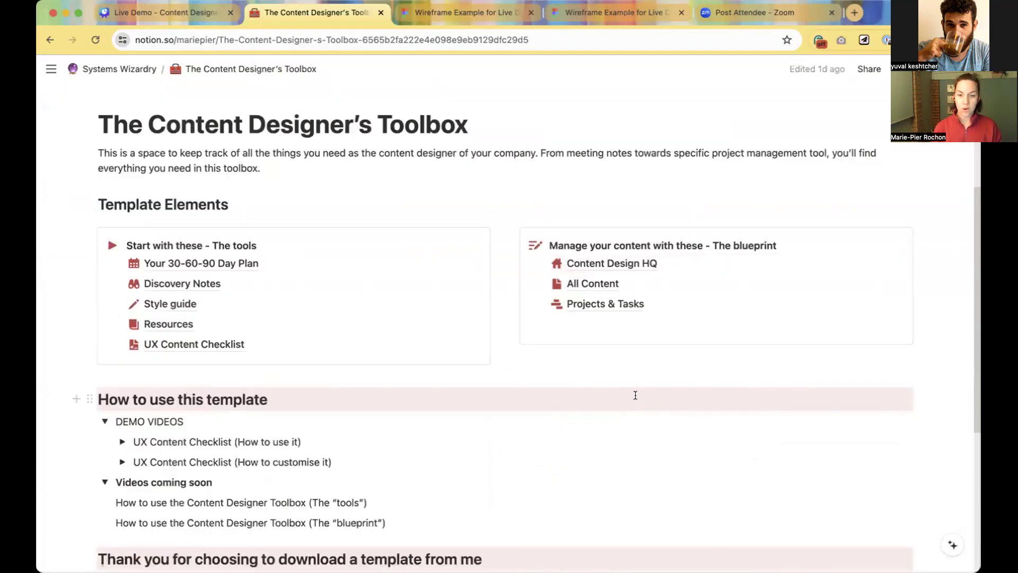
{"action": "scroll", "coordinate": [636, 287], "scroll_direction": "up", "scroll_amount": 2}
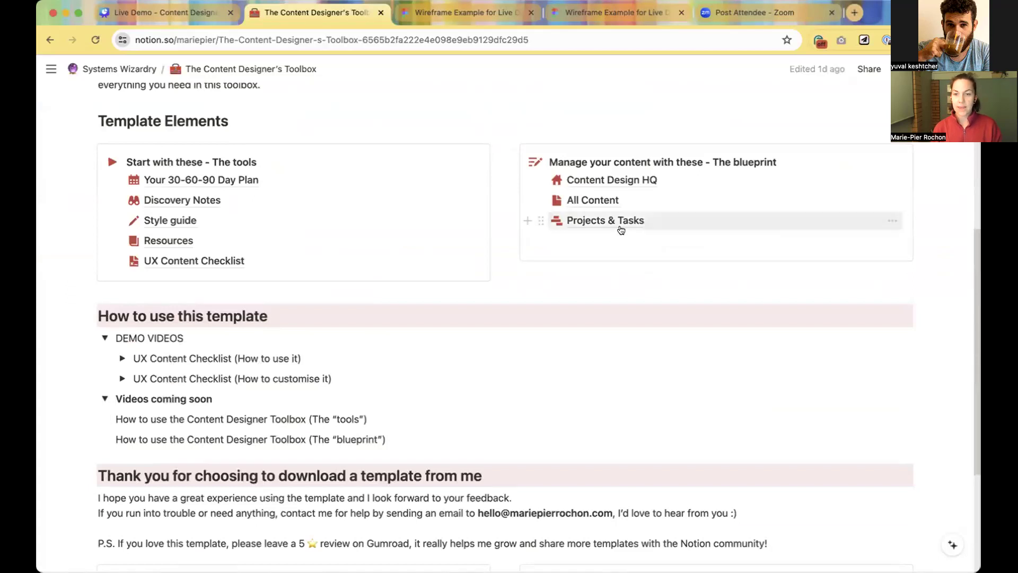
Open the Projects & Tasks database as its own full page and show the All Projects & Tasks view.
{"action": "left_click", "coordinate": [622, 227]}
{"action": "scroll", "coordinate": [585, 376], "scroll_direction": "down", "scroll_amount": 3}
{"action": "scroll", "coordinate": [586, 376], "scroll_direction": "down", "scroll_amount": 2}
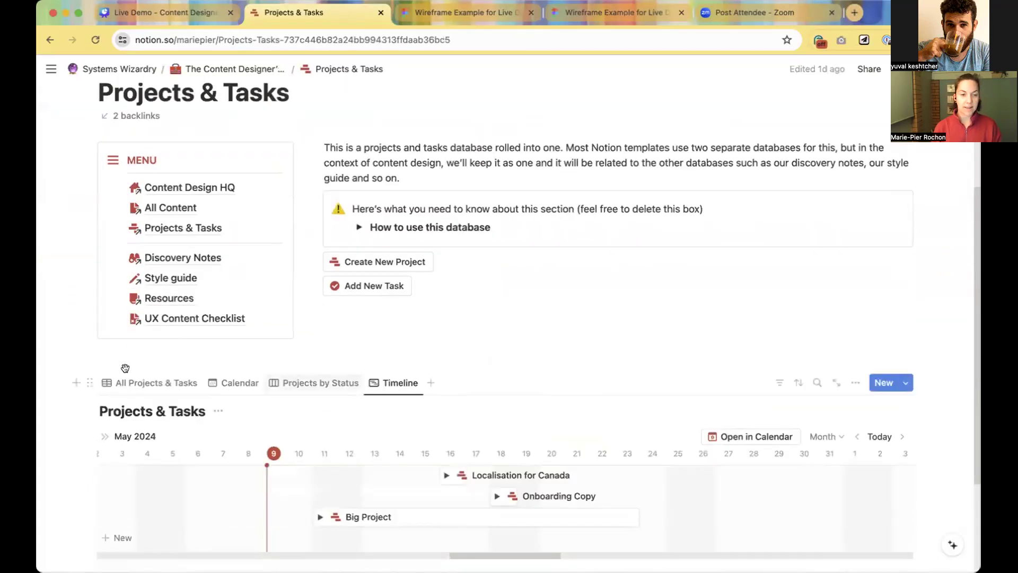
{"action": "left_click", "coordinate": [149, 381]}
{"action": "scroll", "coordinate": [311, 308], "scroll_direction": "down", "scroll_amount": 2}
{"action": "scroll", "coordinate": [310, 308], "scroll_direction": "down", "scroll_amount": 1}
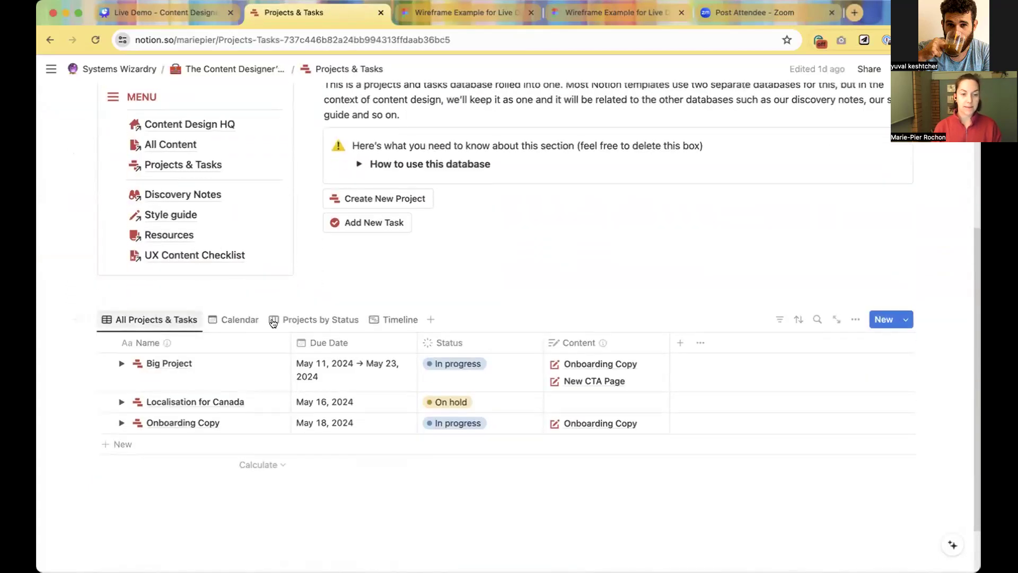
{"action": "left_click", "coordinate": [378, 322]}
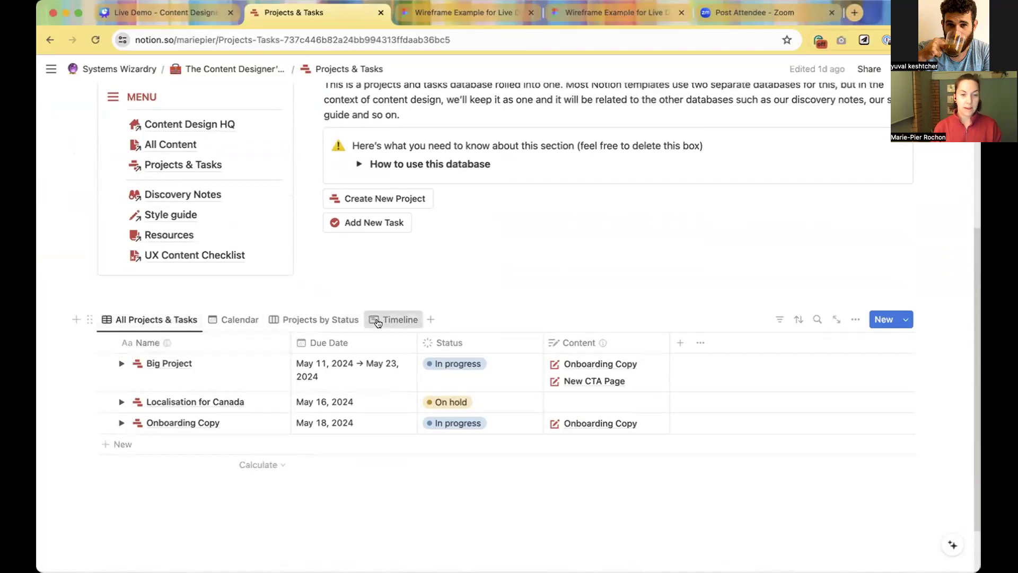
{"action": "left_click", "coordinate": [216, 349]}
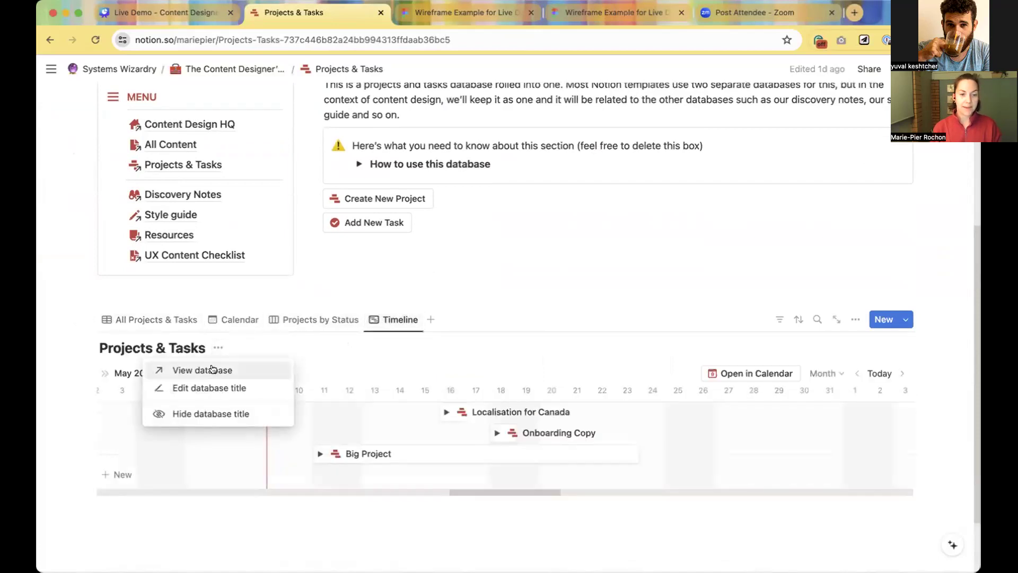
{"action": "left_click", "coordinate": [210, 370]}
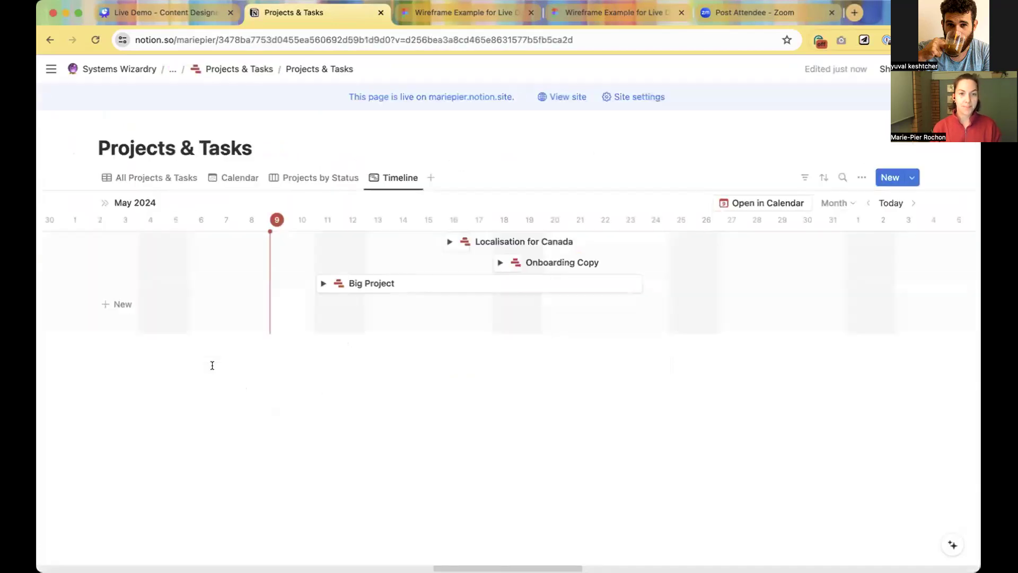
{"action": "left_click", "coordinate": [149, 179]}
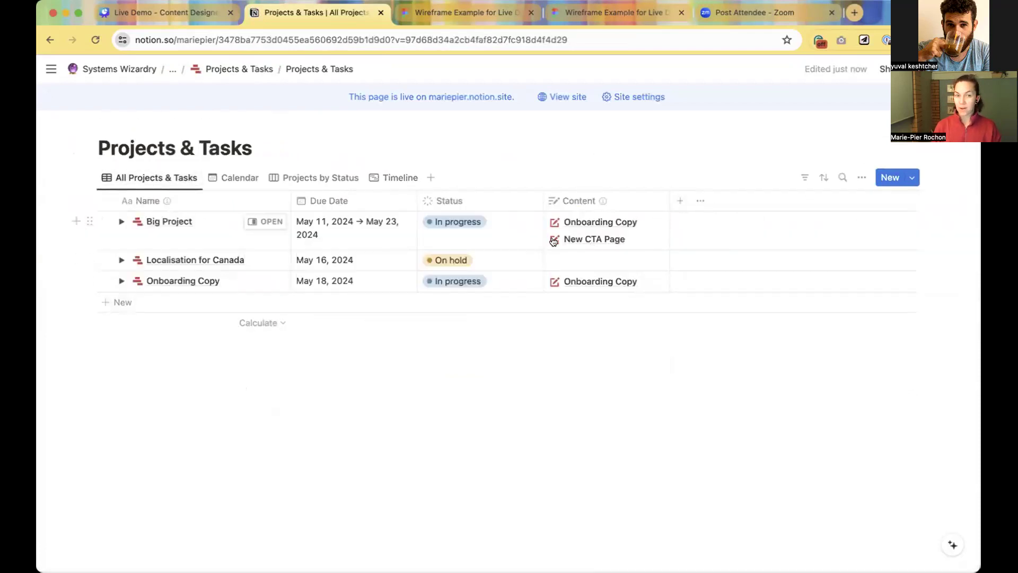
Open Big Project, reveal its hidden properties and add a Number property named Target.
{"action": "left_click", "coordinate": [260, 222]}
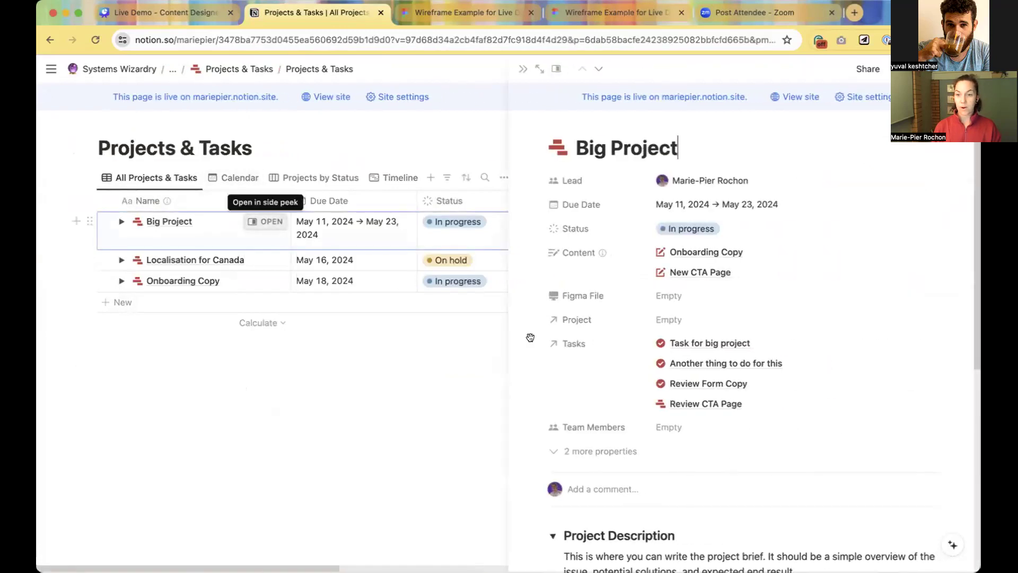
{"action": "left_click", "coordinate": [571, 450]}
{"action": "scroll", "coordinate": [584, 424], "scroll_direction": "down", "scroll_amount": 2}
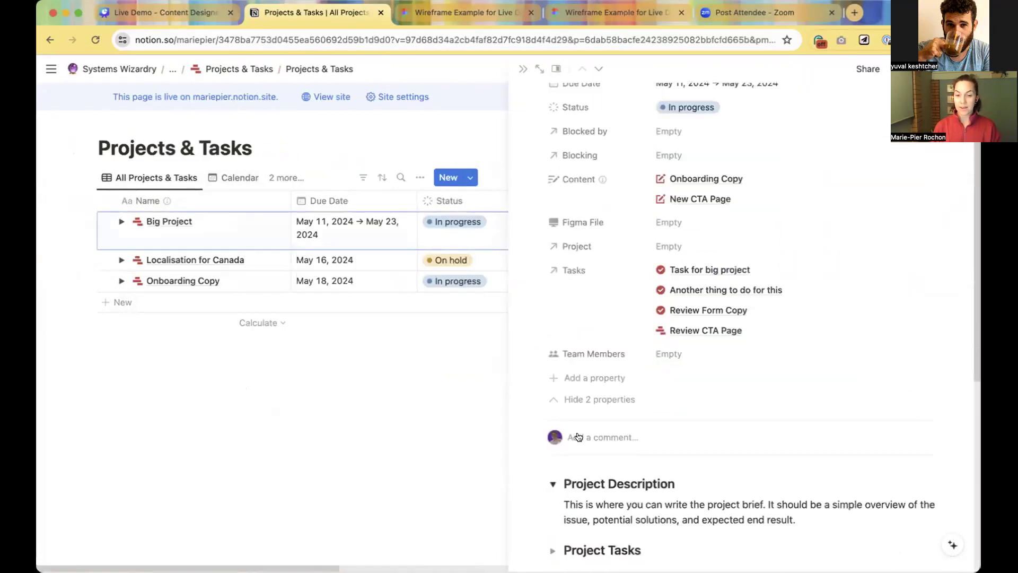
{"action": "left_click", "coordinate": [580, 378]}
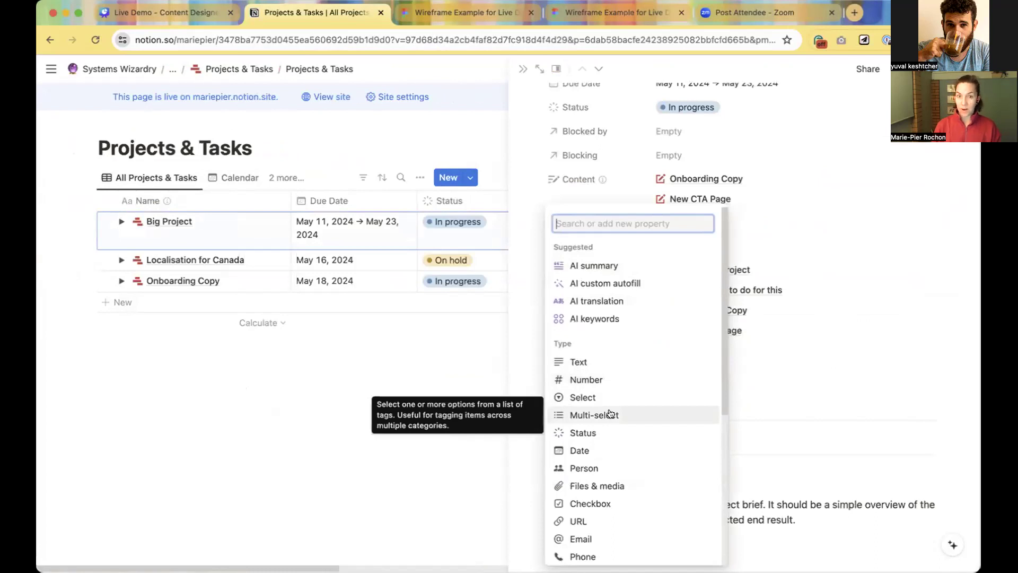
{"action": "left_click", "coordinate": [604, 377]}
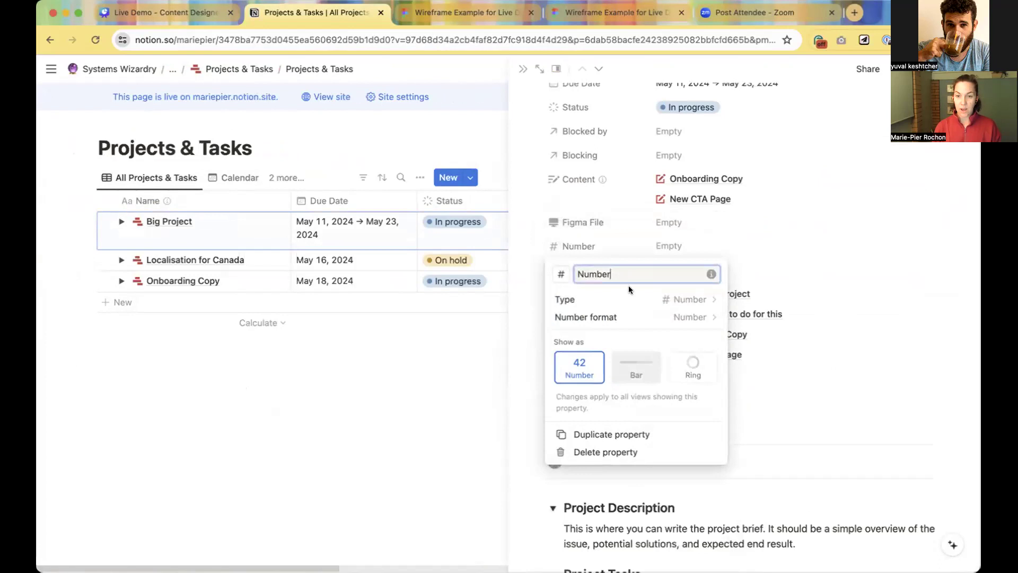
{"action": "double_click", "coordinate": [594, 264]}
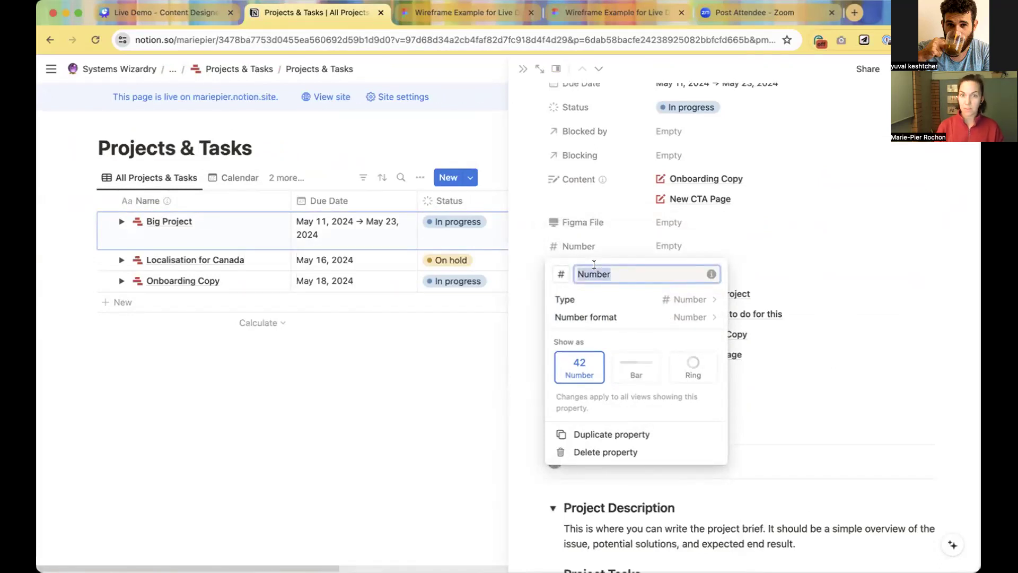
{"action": "type", "text": "Target"}
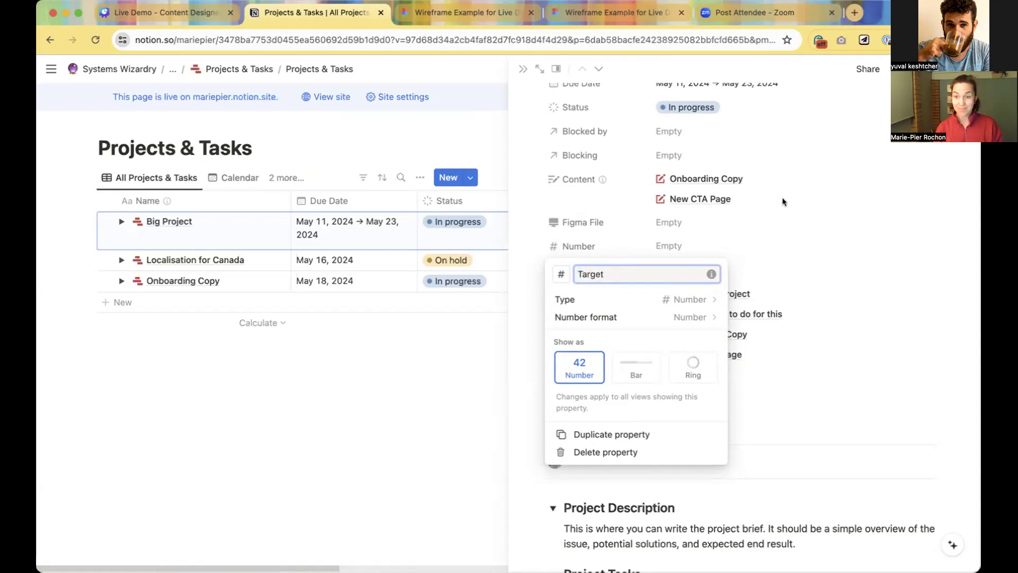
{"action": "left_click", "coordinate": [783, 198]}
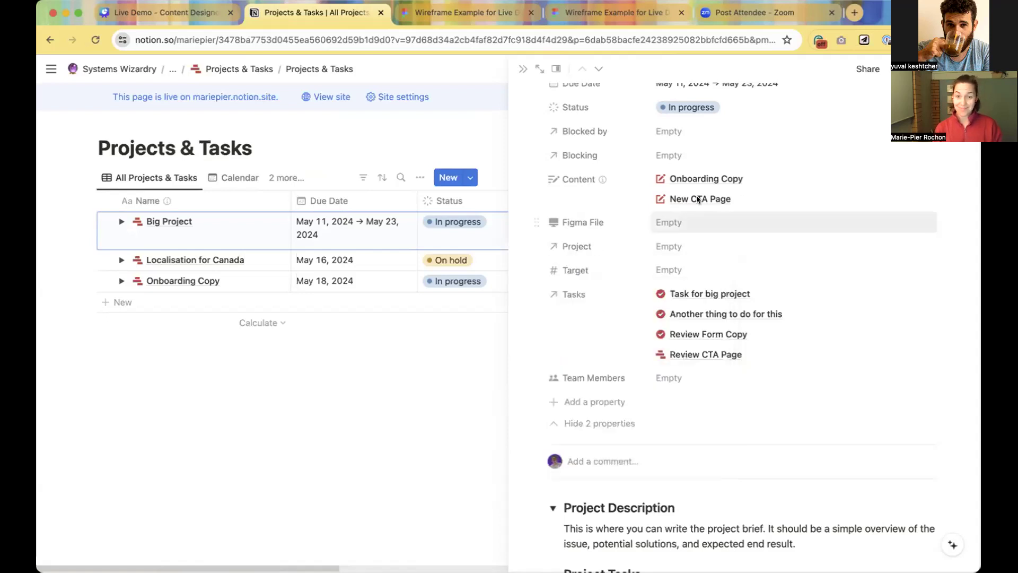
Add a second Number property named Actual to Big Project and place it directly above Target.
{"action": "left_click", "coordinate": [584, 401]}
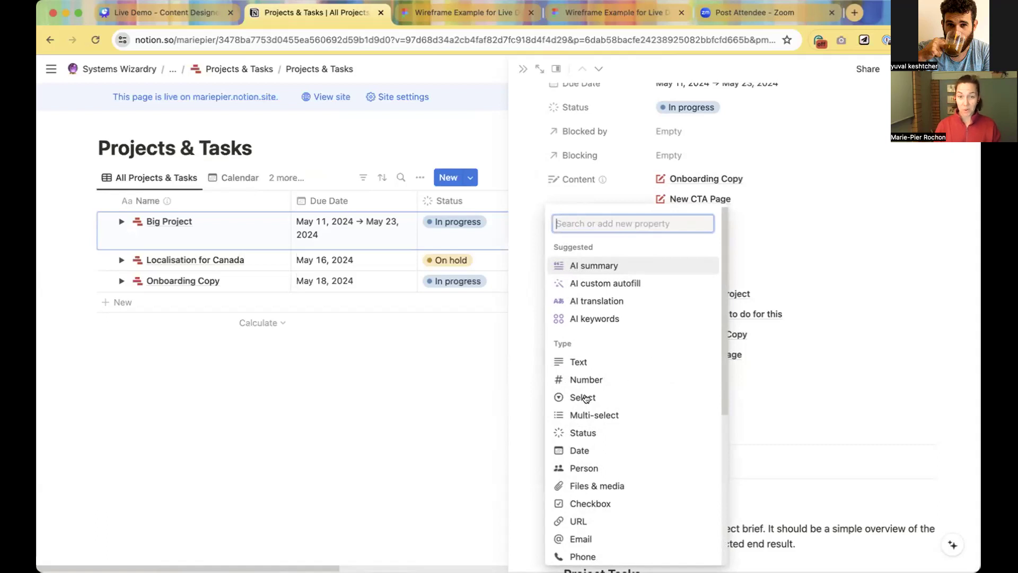
{"action": "left_click", "coordinate": [588, 379]}
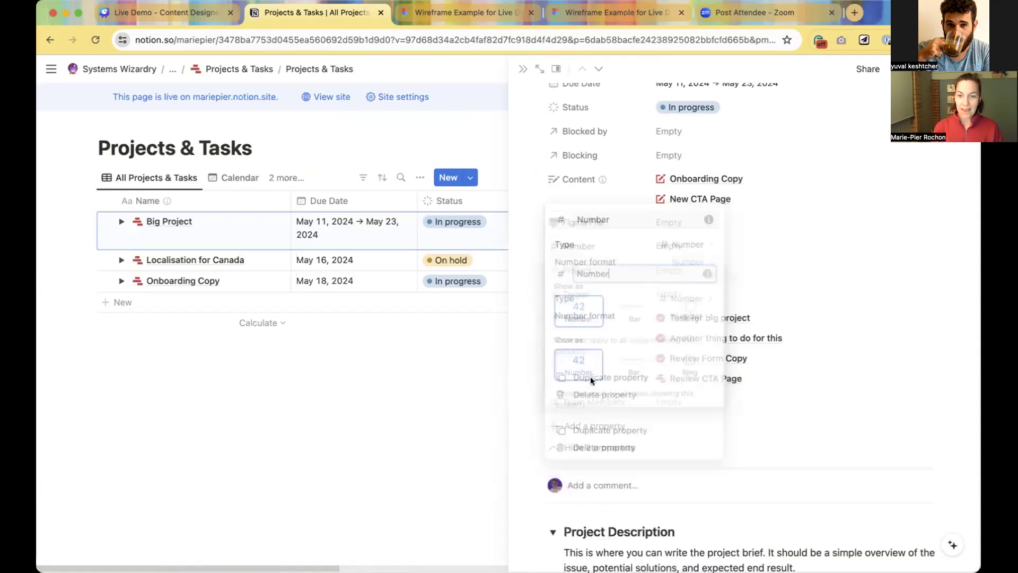
{"action": "double_click", "coordinate": [594, 275]}
{"action": "type", "text": "Actual"}
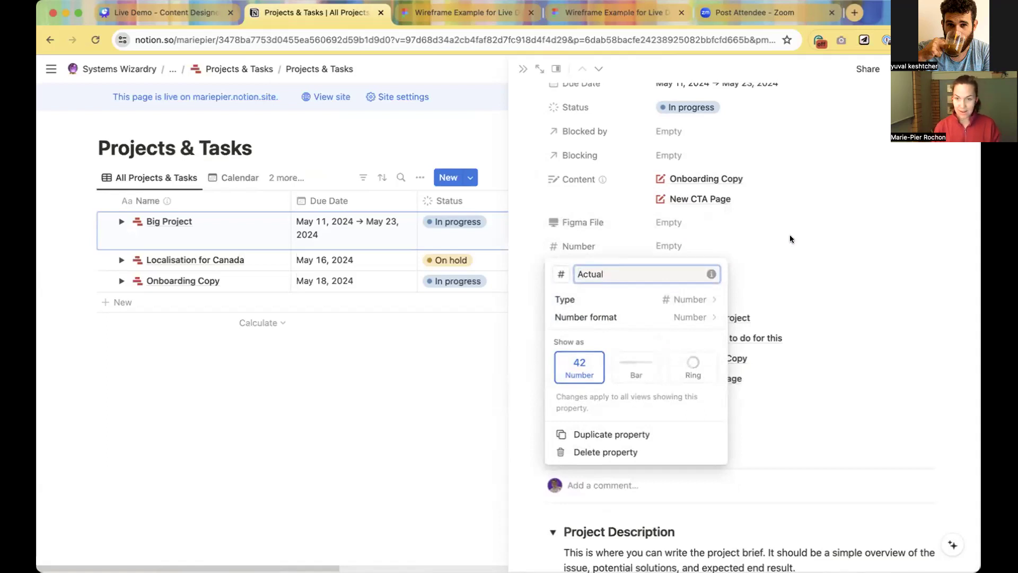
{"action": "left_click", "coordinate": [790, 234]}
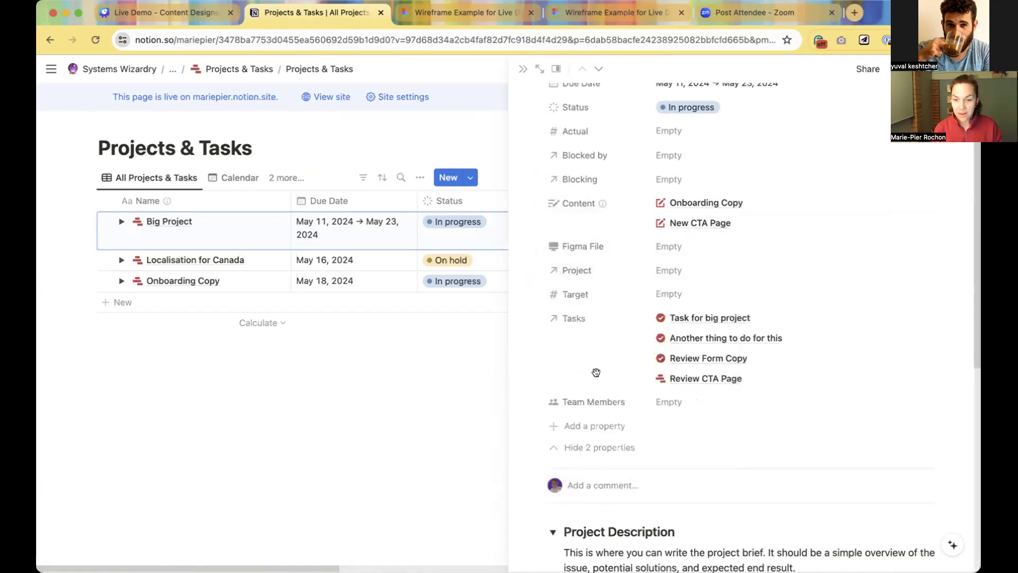
{"action": "scroll", "coordinate": [592, 373], "scroll_direction": "up", "scroll_amount": 1}
{"action": "scroll", "coordinate": [592, 374], "scroll_direction": "up", "scroll_amount": 1}
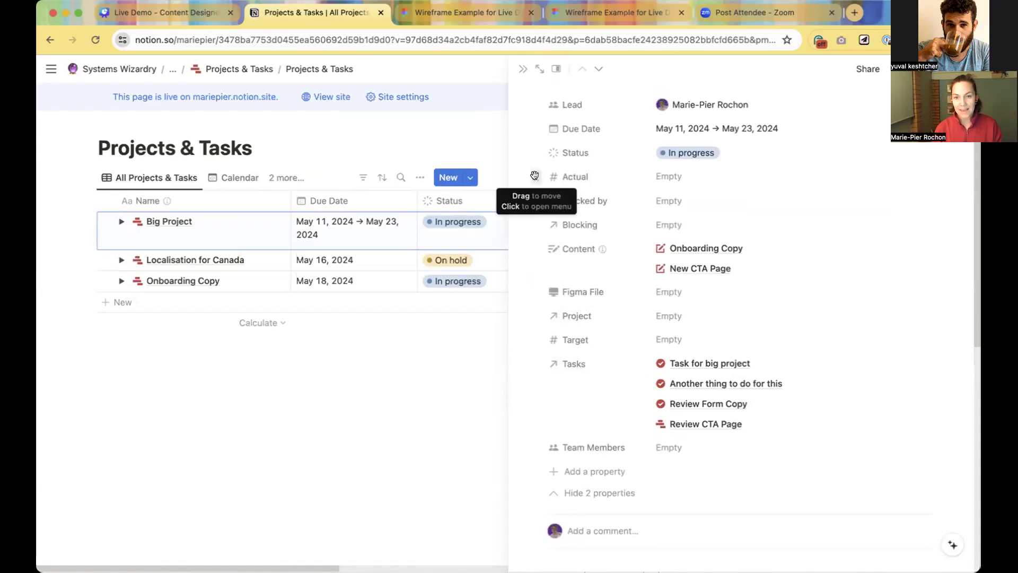
{"action": "left_click_drag", "start_coordinate": [535, 179], "coordinate": [532, 316]}
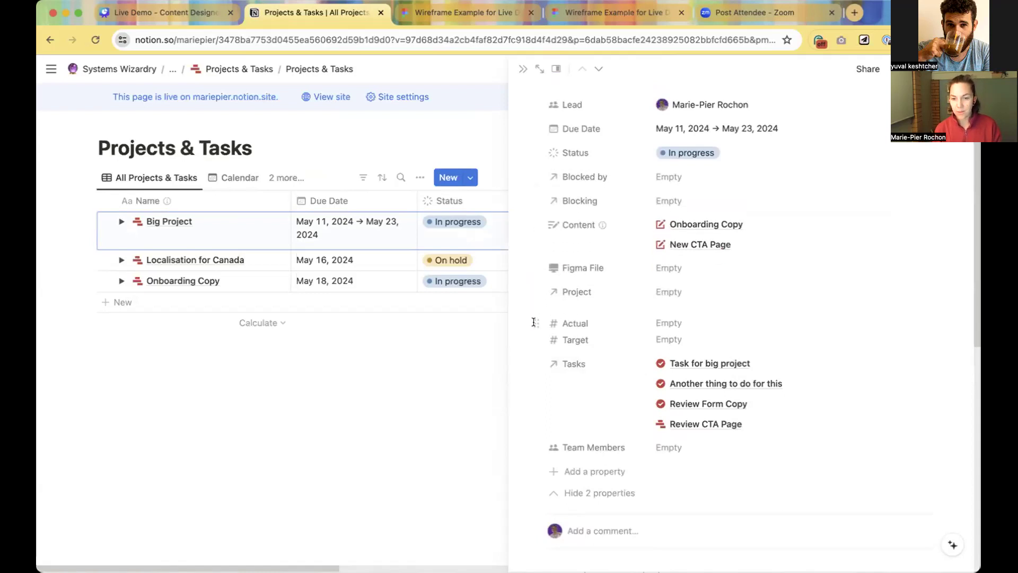
Set Big Project's Target value to 100 and its Actual value to 20.
{"action": "left_click", "coordinate": [677, 316]}
{"action": "left_click", "coordinate": [673, 342]}
{"action": "left_click", "coordinate": [671, 337]}
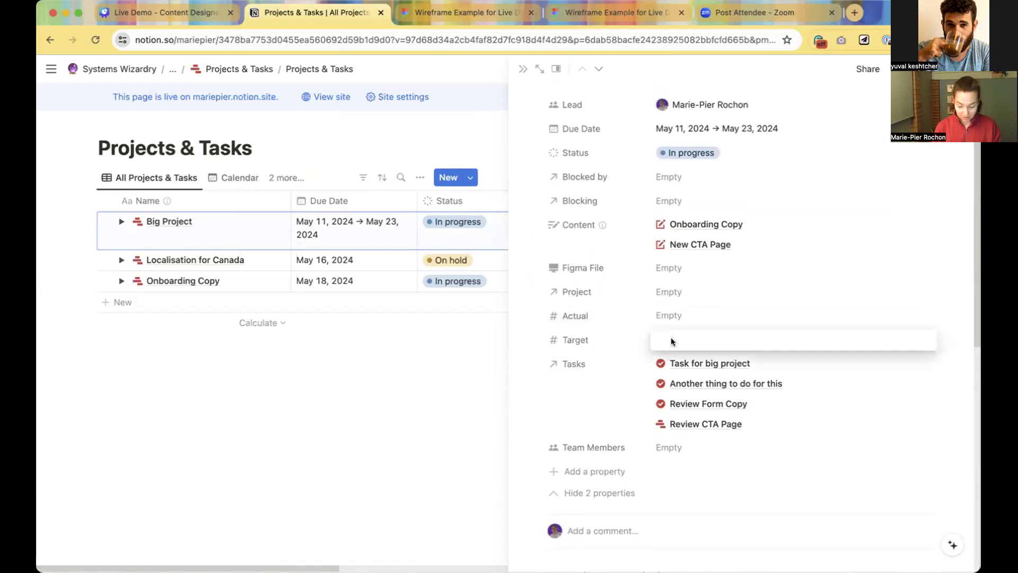
{"action": "left_click", "coordinate": [660, 313]}
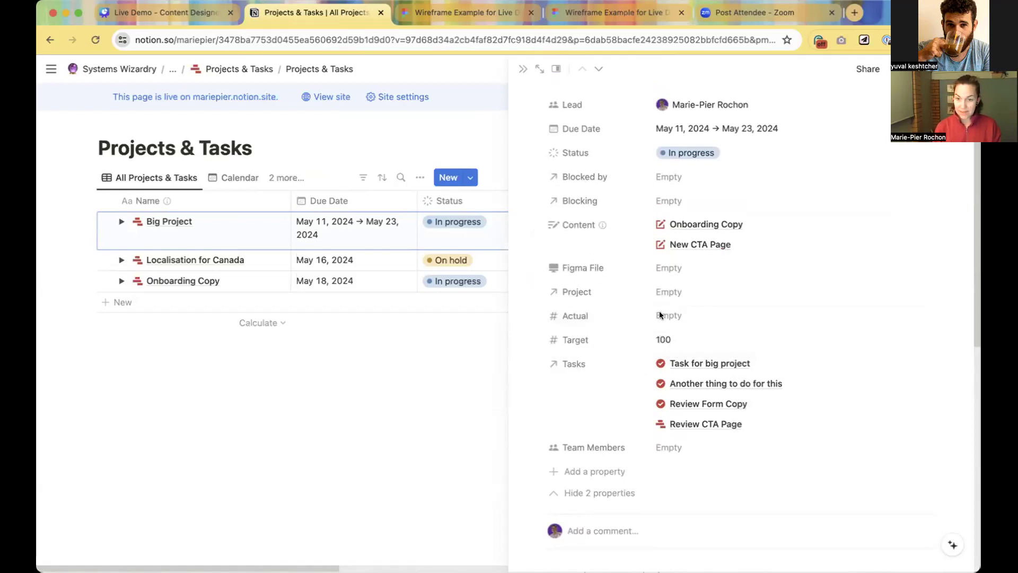
{"action": "type", "text": "20"}
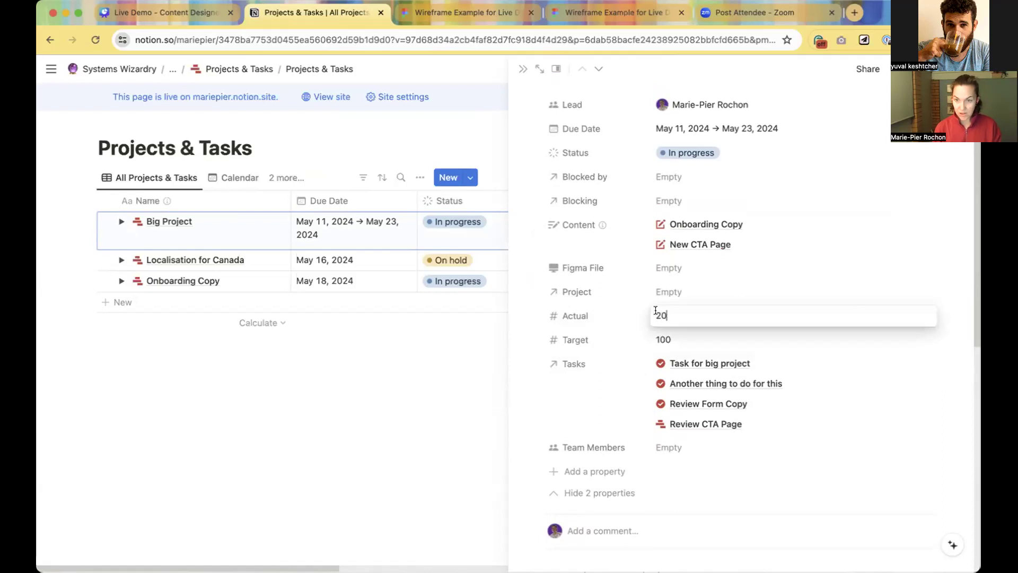
{"action": "key", "text": "Return"}
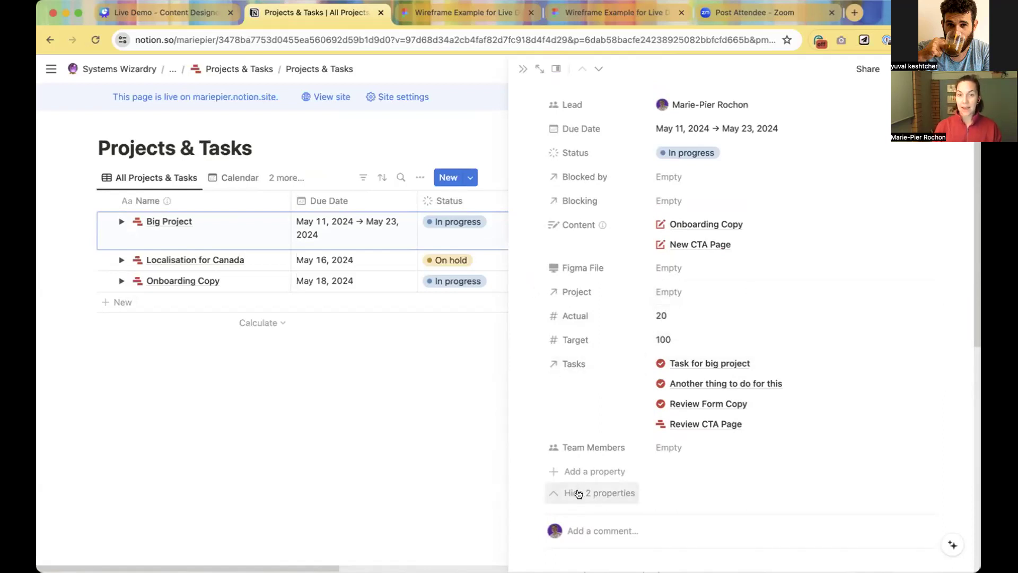
Add a Formula property to Big Project, keeping the default name Formula.
{"action": "left_click", "coordinate": [577, 473]}
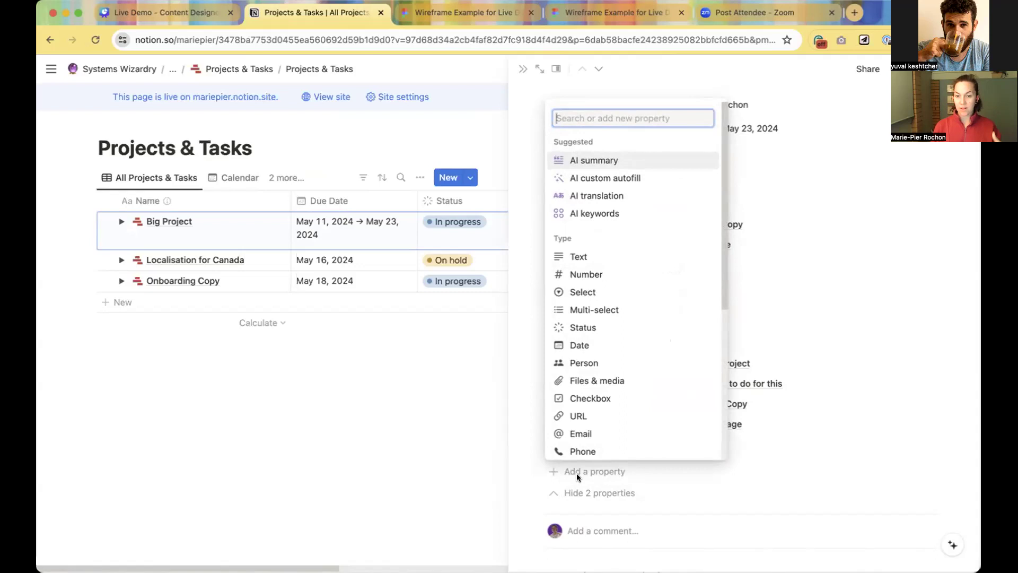
{"action": "scroll", "coordinate": [614, 414], "scroll_direction": "down", "scroll_amount": 3}
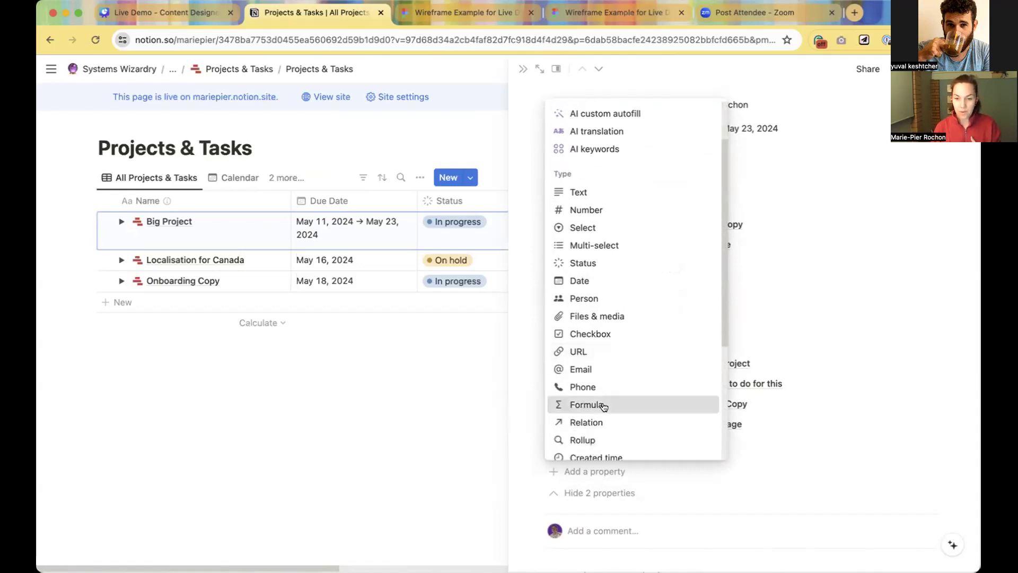
{"action": "left_click", "coordinate": [610, 405]}
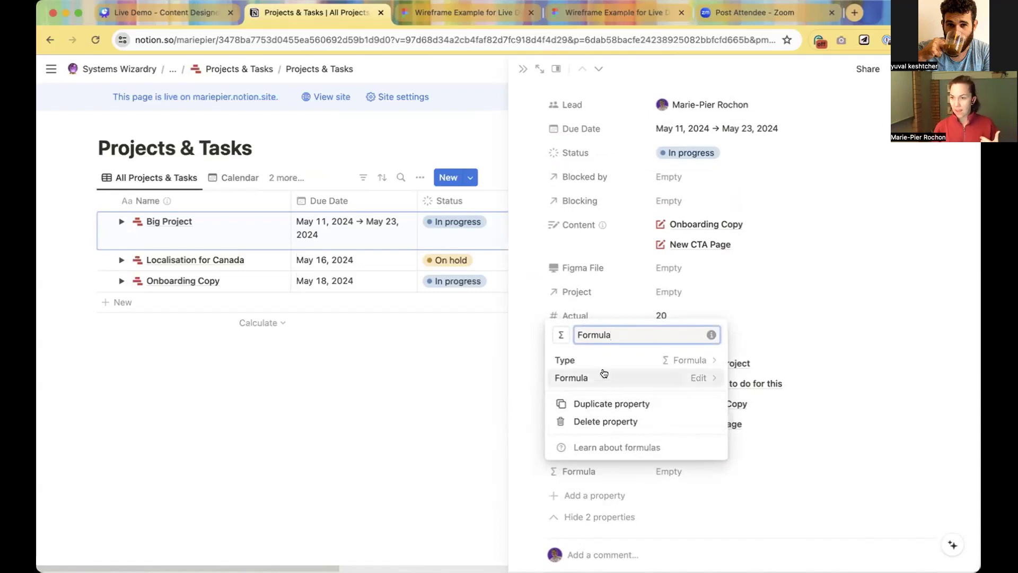
{"action": "left_click", "coordinate": [751, 471]}
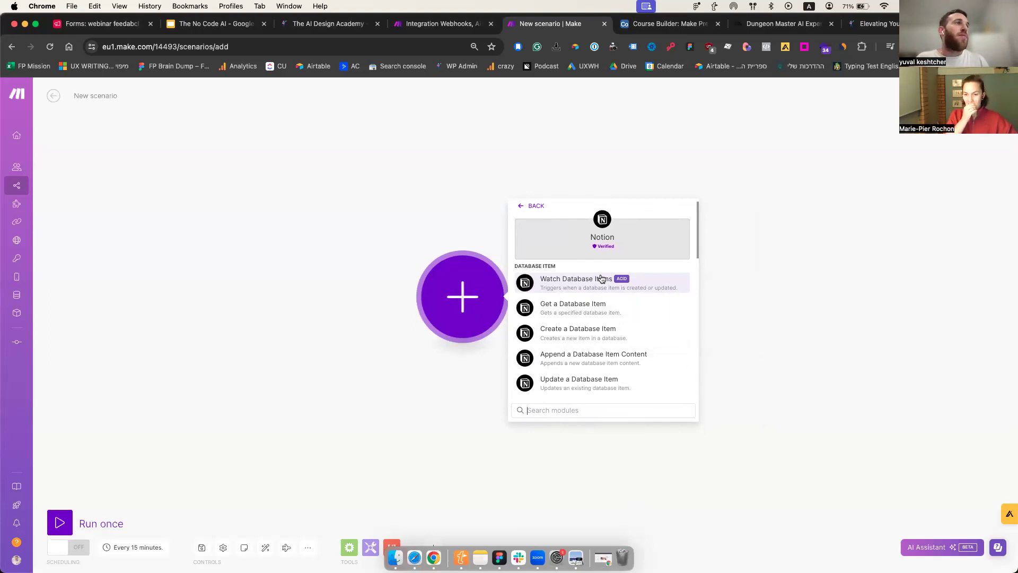
{"action": "left_click", "coordinate": [561, 287]}
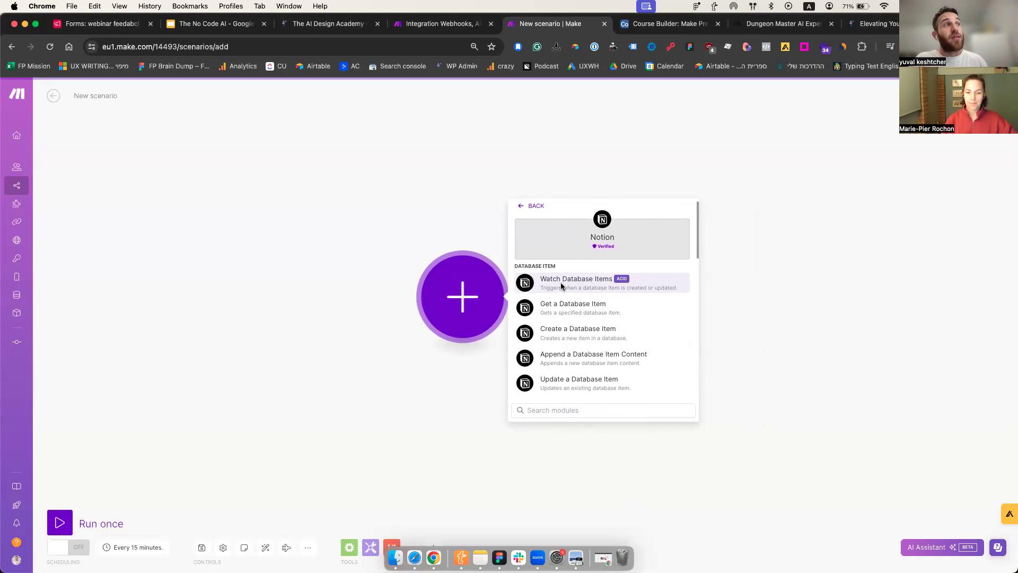
{"action": "left_click", "coordinate": [692, 195]}
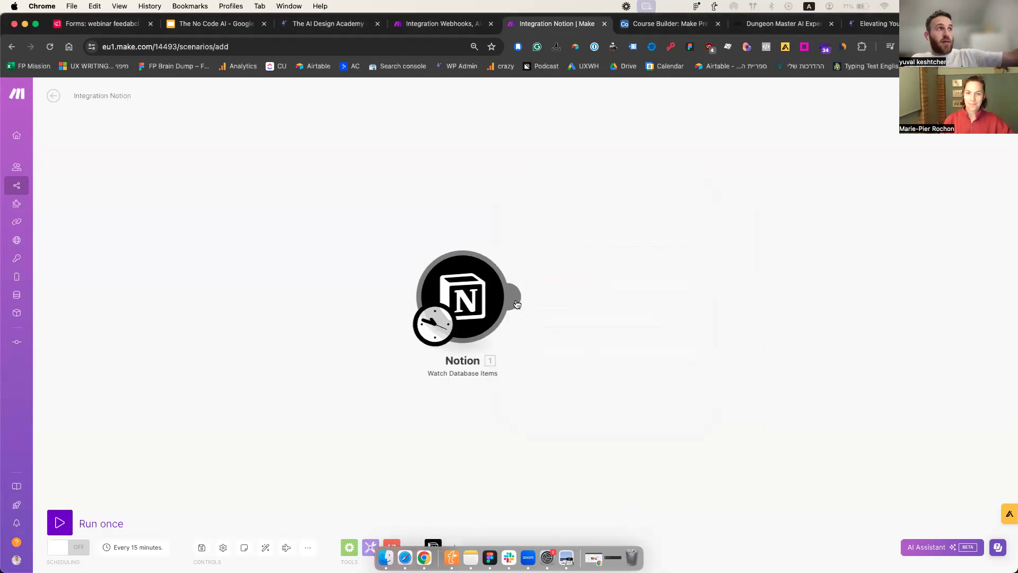
{"action": "mouse_move", "coordinate": [520, 298]}
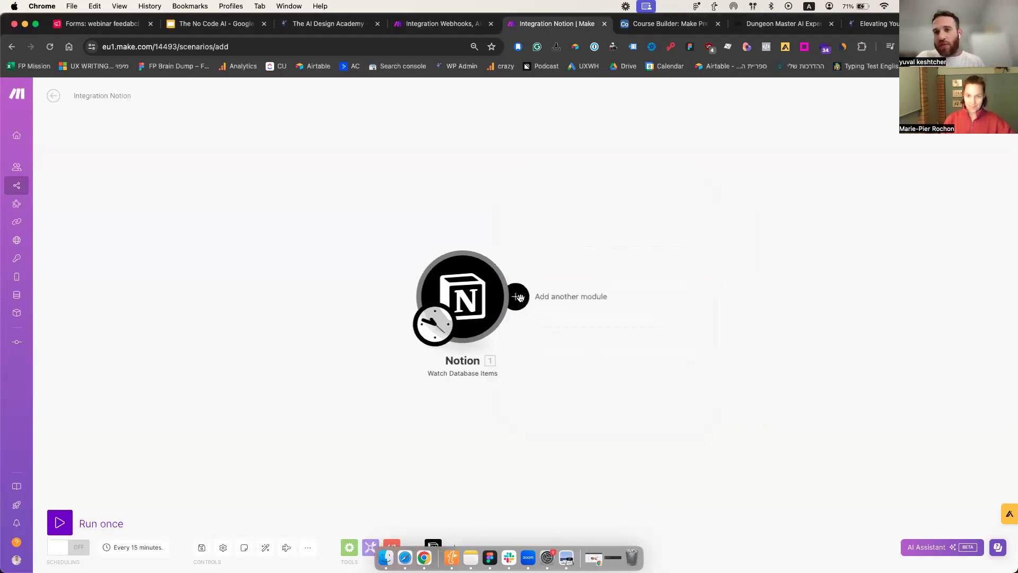
{"action": "left_click", "coordinate": [518, 297]}
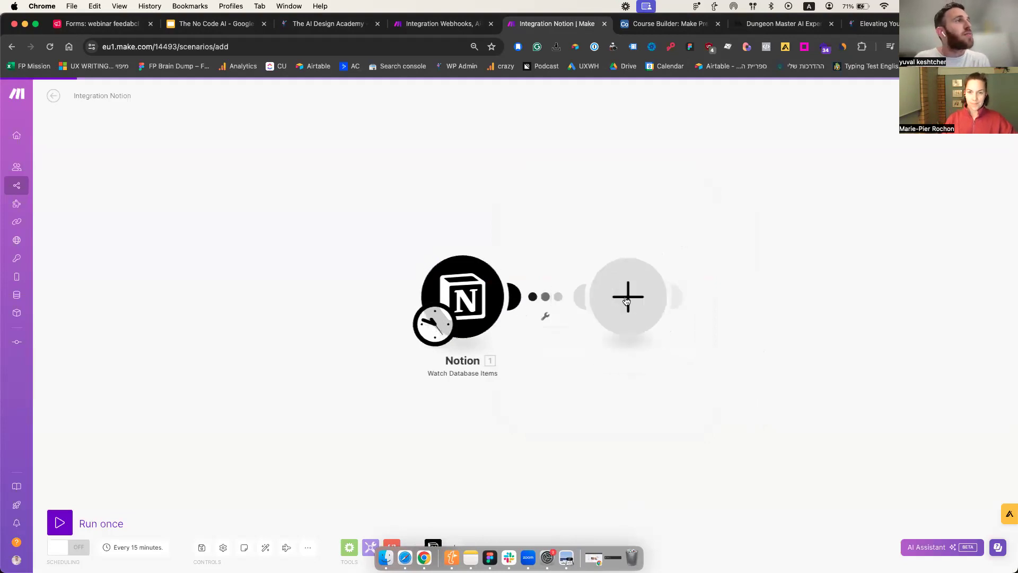
Search the module apps for Jira, then for Confluence, and examine the page actions Confluence offers.
{"action": "type", "text": "jira"}
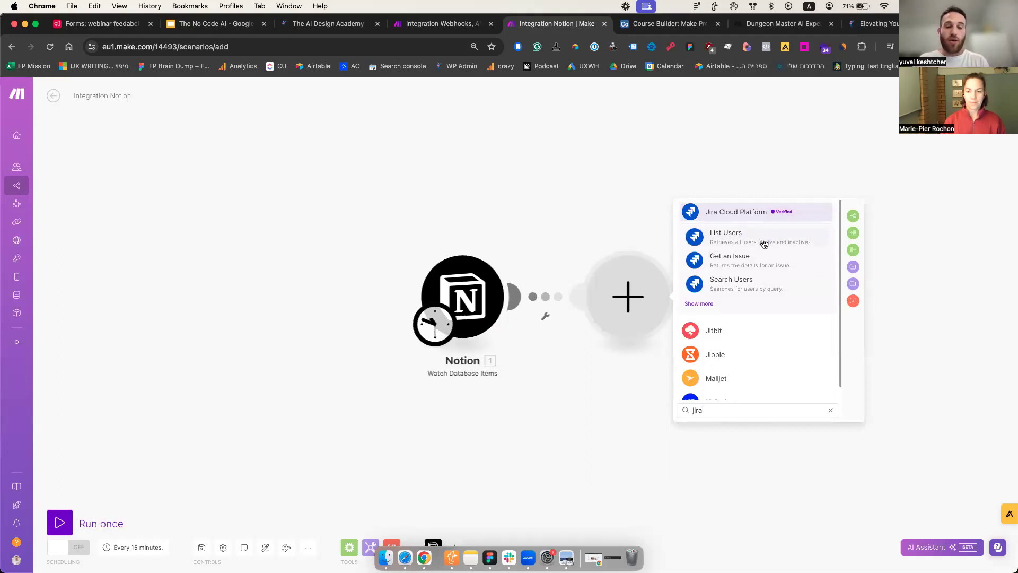
{"action": "key", "text": "BackSpace"}
{"action": "key", "text": "BackSpace"}
{"action": "key", "text": "BackSpace"}
{"action": "key", "text": "BackSpace"}
{"action": "type", "text": "conf"}
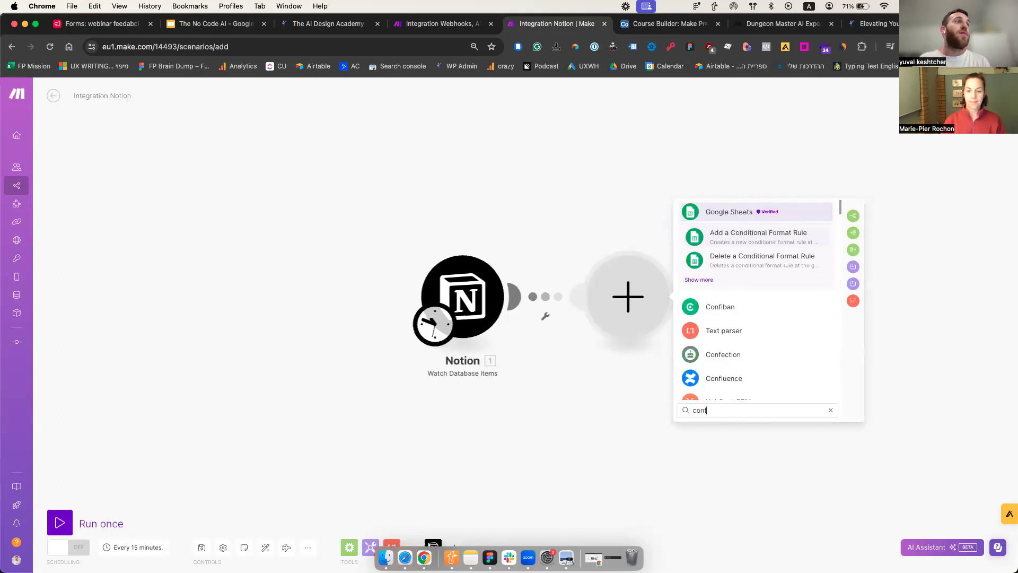
{"action": "left_click", "coordinate": [753, 378]}
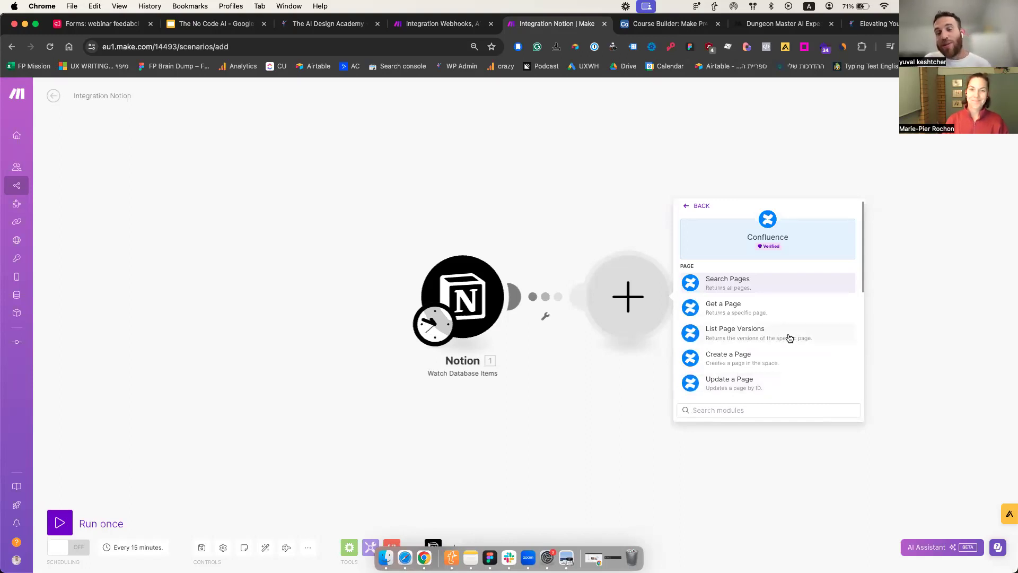
{"action": "scroll", "coordinate": [771, 362], "scroll_direction": "down", "scroll_amount": 1}
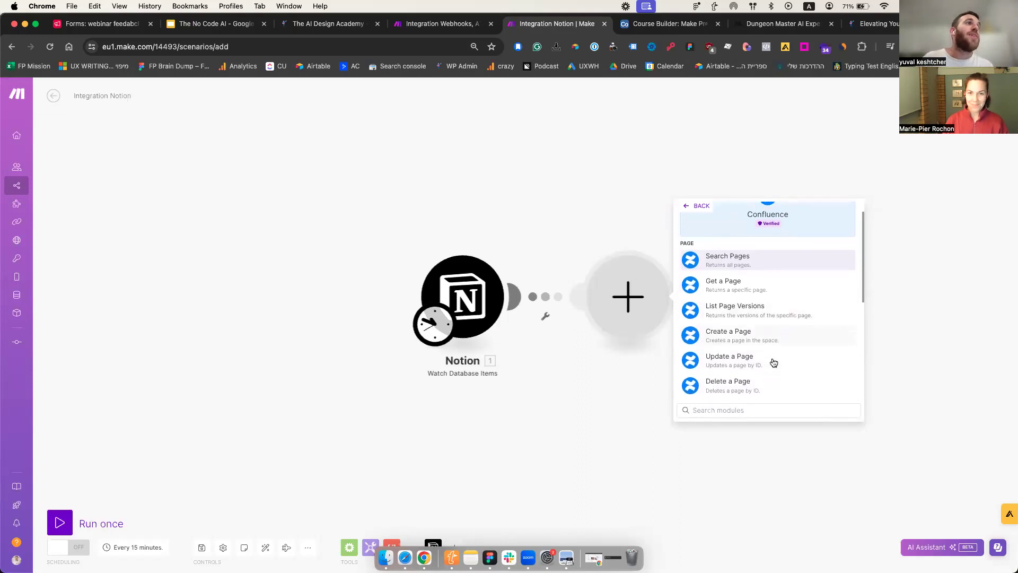
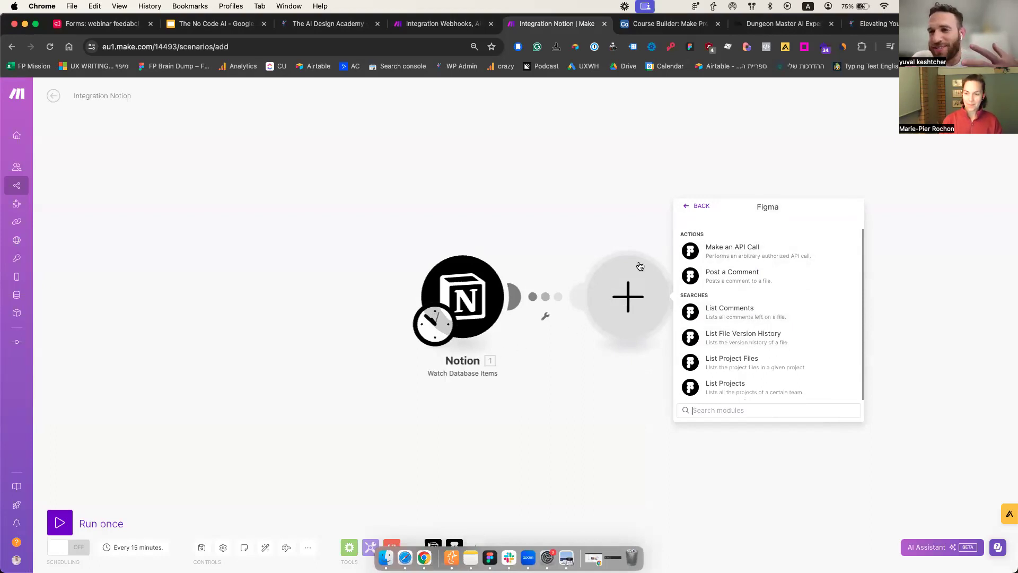
Dismiss the empty module and run the Webhooks, Airtable, Perplexity AI scenario once.
{"action": "left_click", "coordinate": [558, 130]}
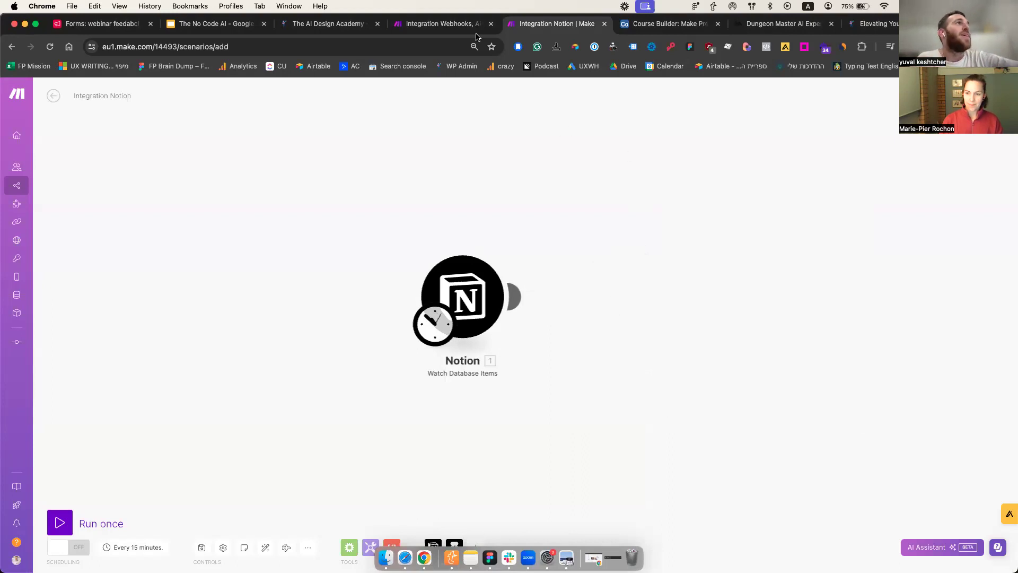
{"action": "left_click", "coordinate": [444, 24]}
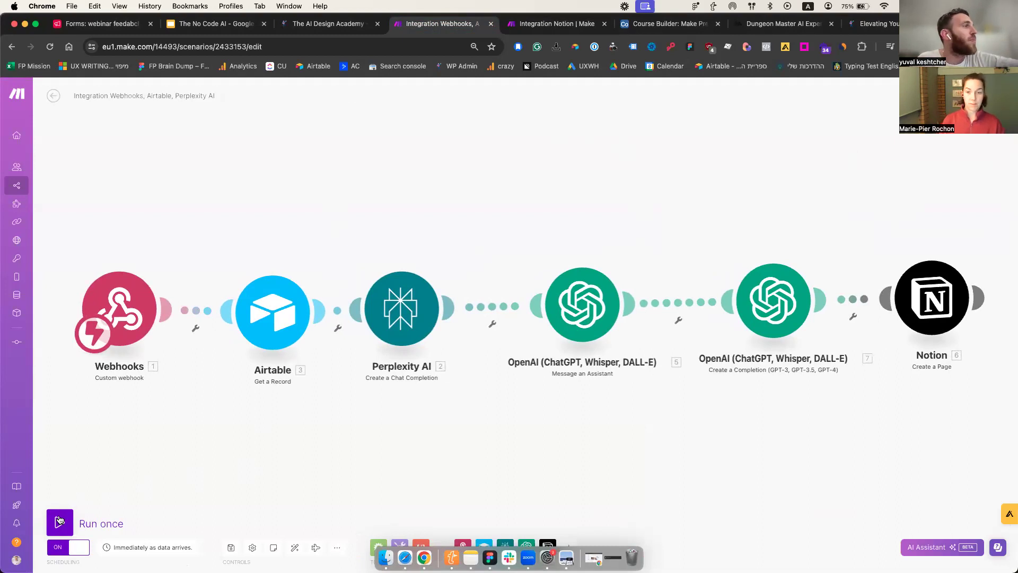
{"action": "left_click", "coordinate": [59, 521]}
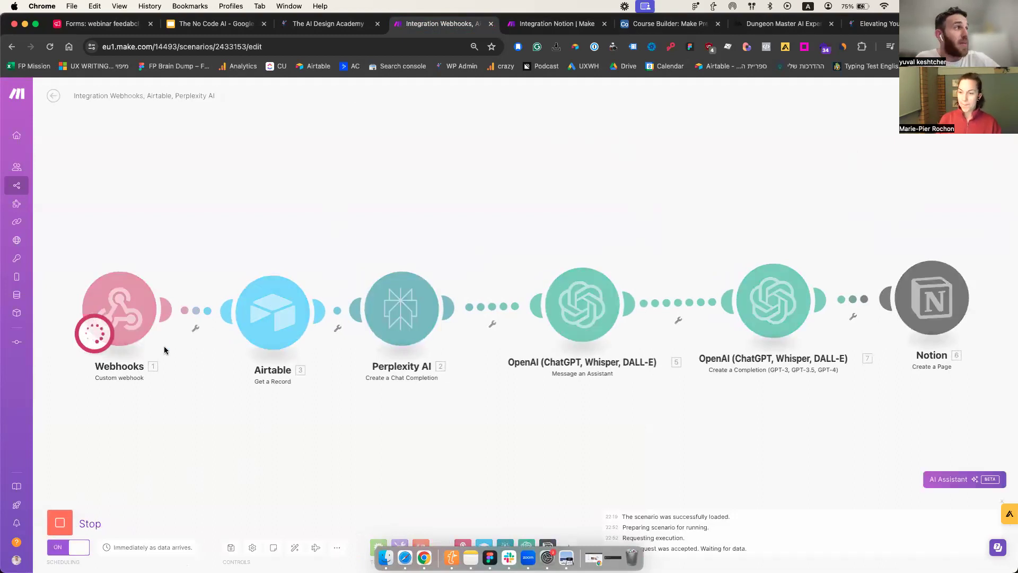
Copy the UX Writing Hub coding-language article's URL into row 3 of Airtable's Make Prex table and tick its Status.
{"action": "left_click", "coordinate": [667, 24]}
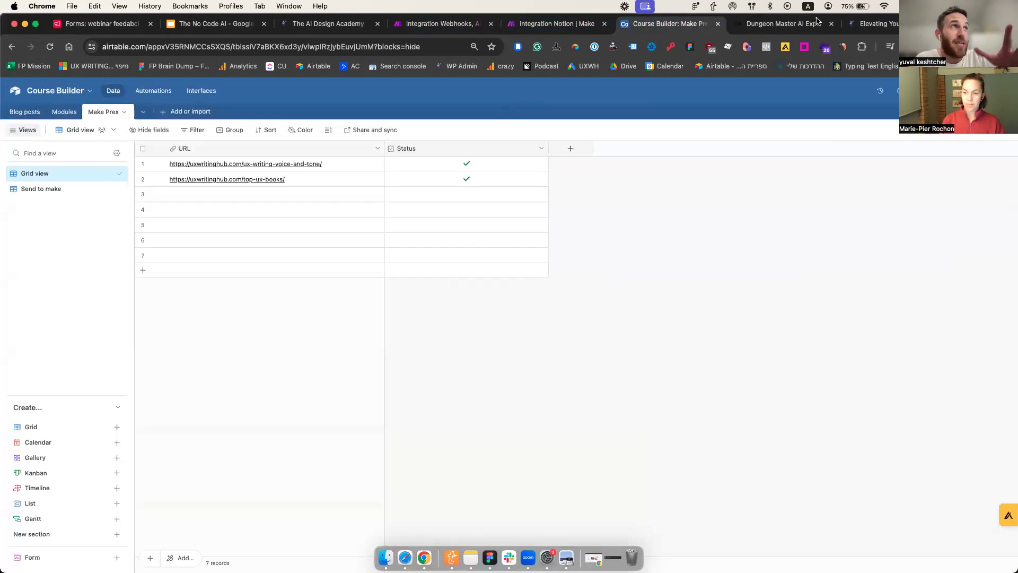
{"action": "left_click", "coordinate": [873, 24]}
{"action": "left_click", "coordinate": [371, 46]}
{"action": "key", "text": "cmd+c"}
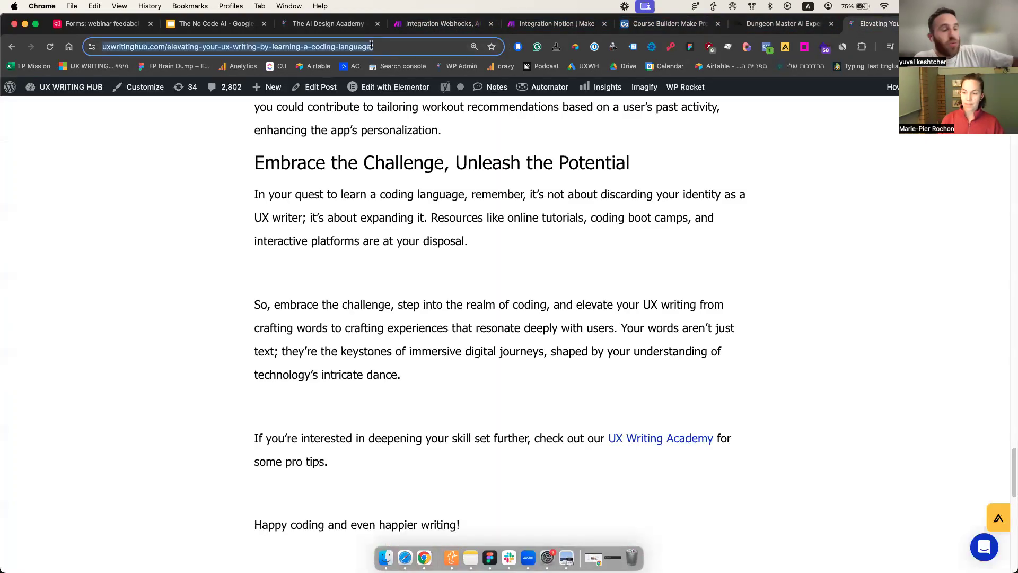
{"action": "scroll", "coordinate": [509, 318], "scroll_direction": "up", "scroll_amount": 10}
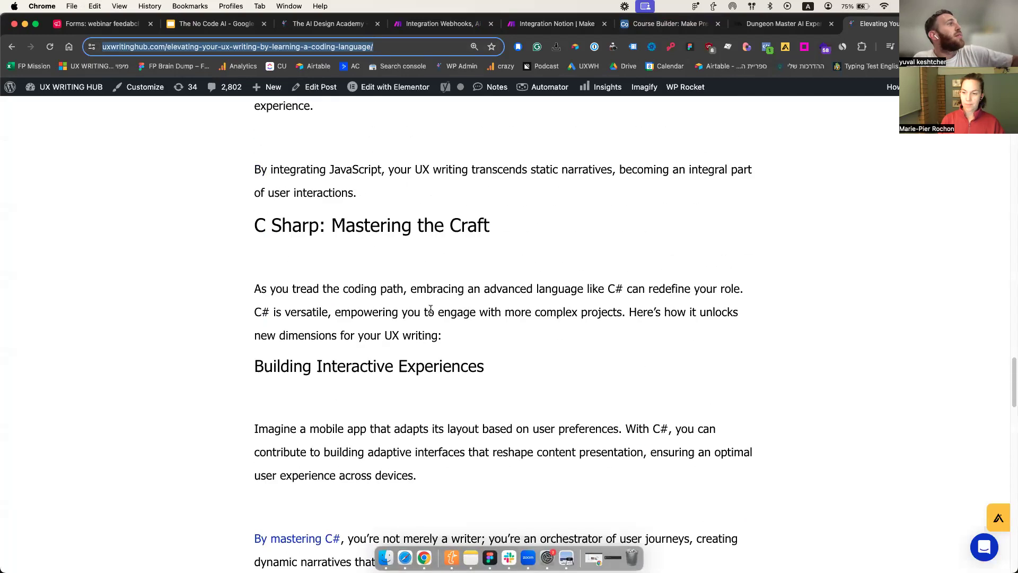
{"action": "left_click", "coordinate": [670, 23]}
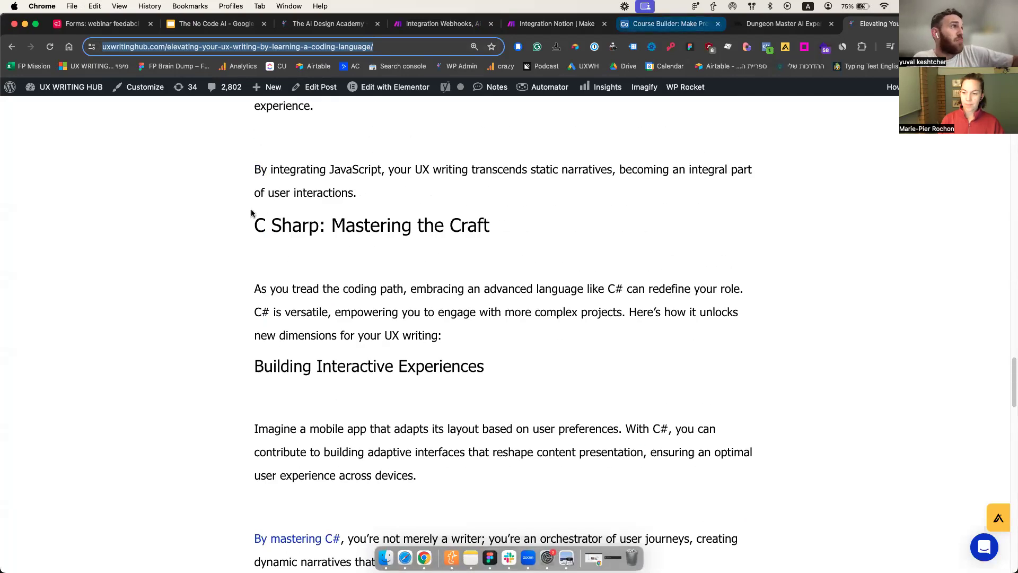
{"action": "left_click", "coordinate": [266, 196]}
{"action": "key", "text": "cmd+v"}
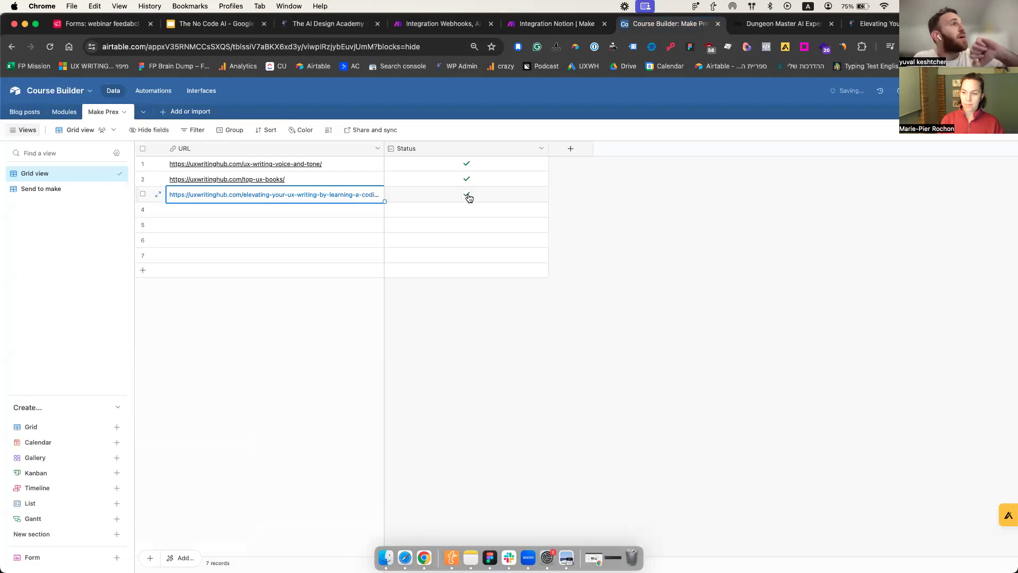
Check the running scenario's progress and look over the AI Design Academy program outline and the Dungeon Master AI Experience.
{"action": "left_click", "coordinate": [554, 24]}
{"action": "left_click", "coordinate": [452, 22]}
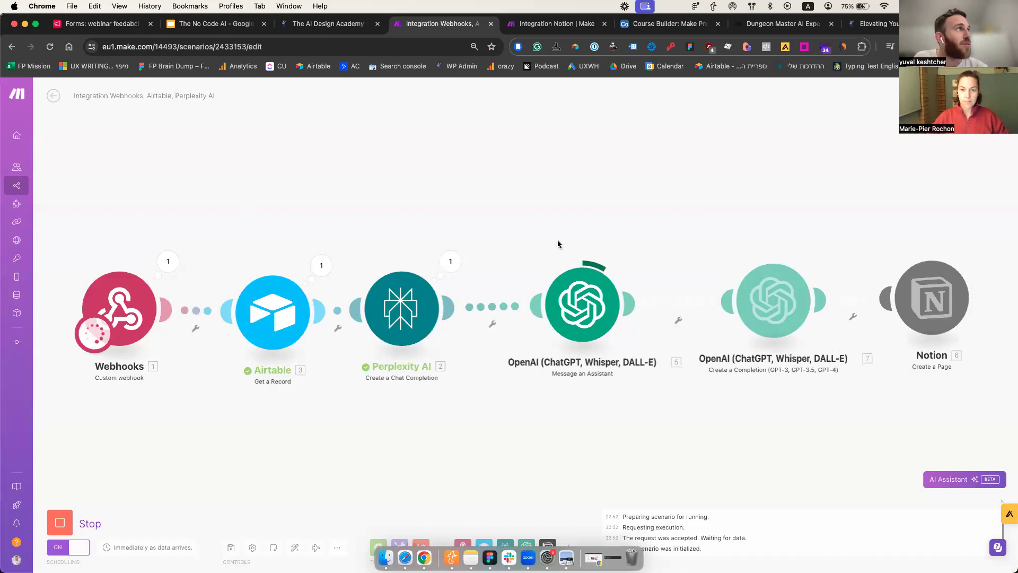
{"action": "left_click", "coordinate": [335, 23]}
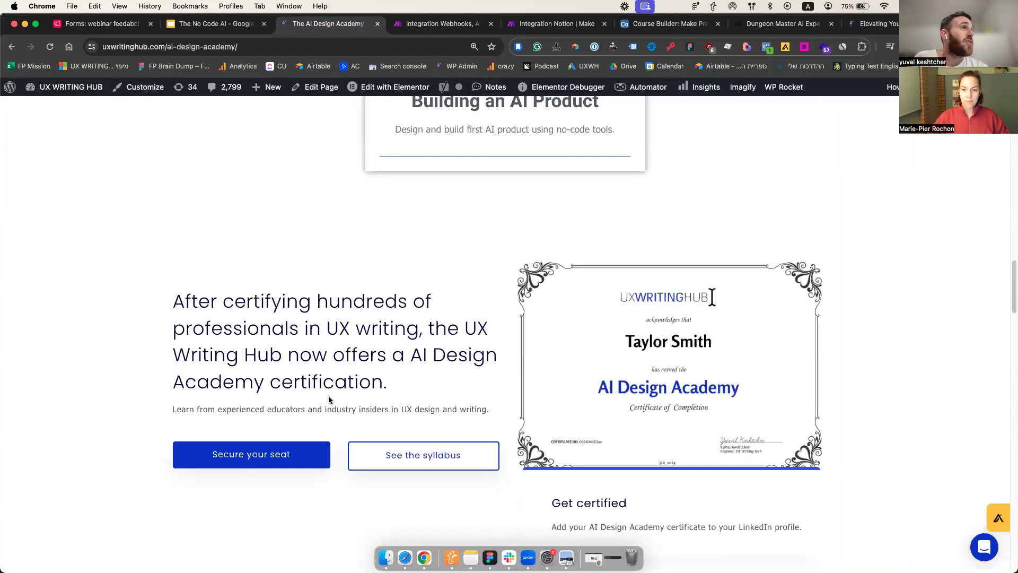
{"action": "scroll", "coordinate": [329, 400], "scroll_direction": "down", "scroll_amount": 1}
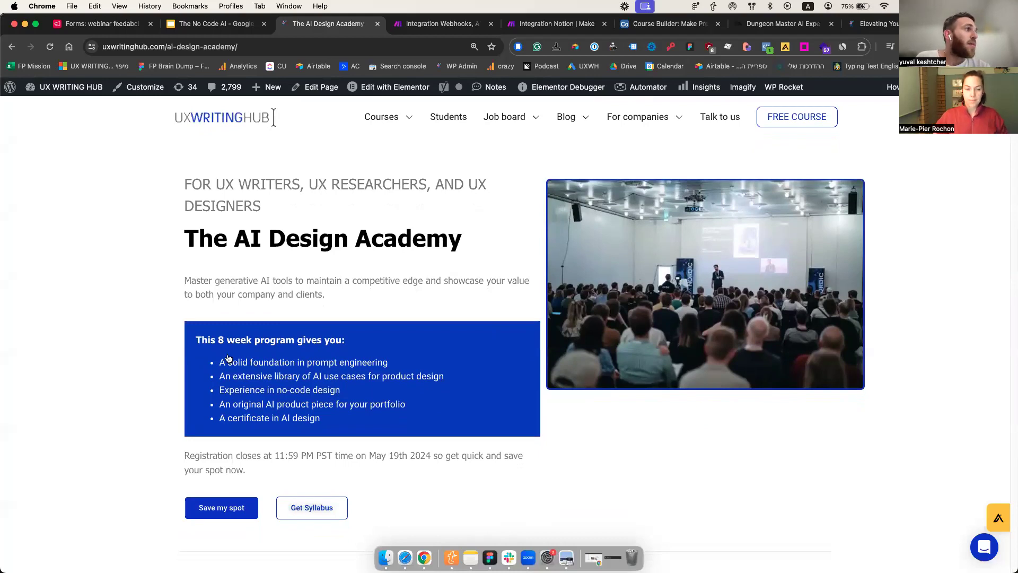
{"action": "scroll", "coordinate": [228, 358], "scroll_direction": "down", "scroll_amount": 1}
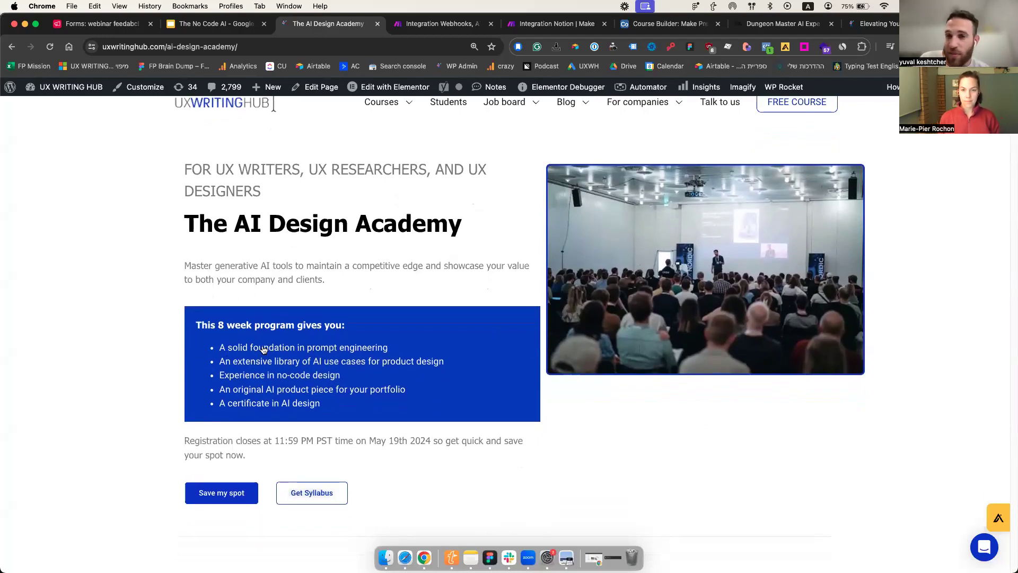
{"action": "scroll", "coordinate": [264, 349], "scroll_direction": "down", "scroll_amount": 1}
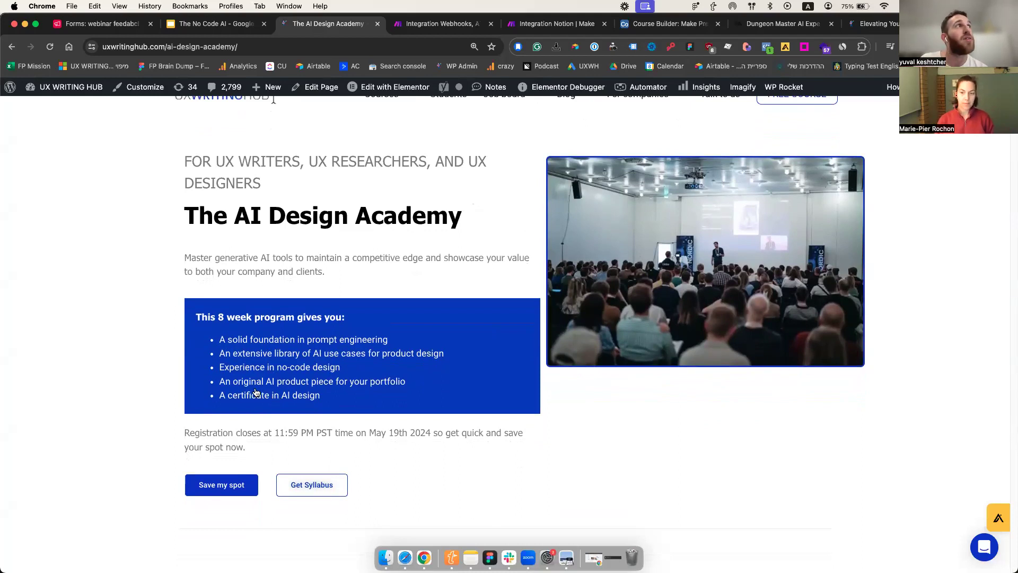
{"action": "left_click", "coordinate": [439, 27]}
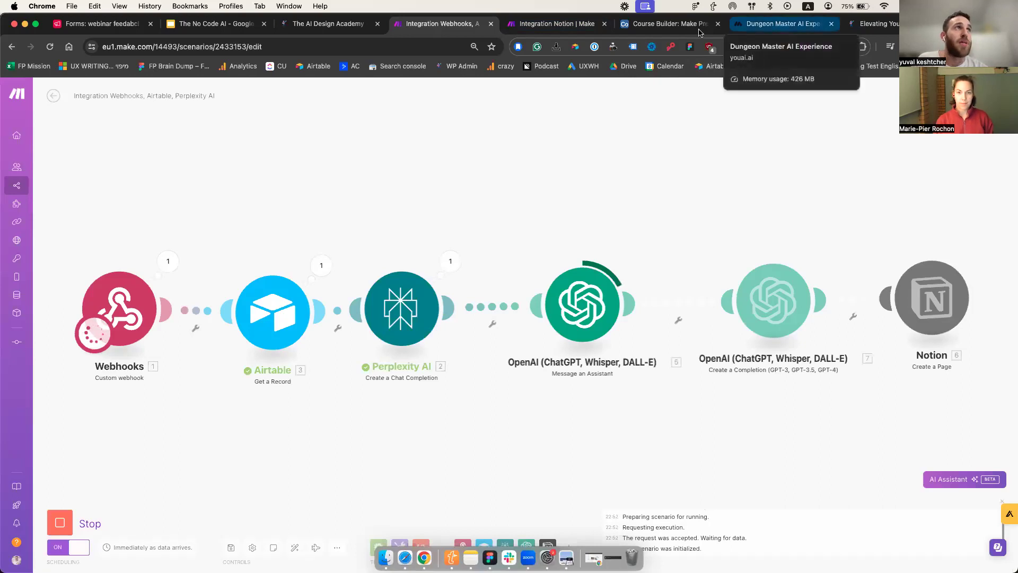
{"action": "left_click", "coordinate": [774, 23]}
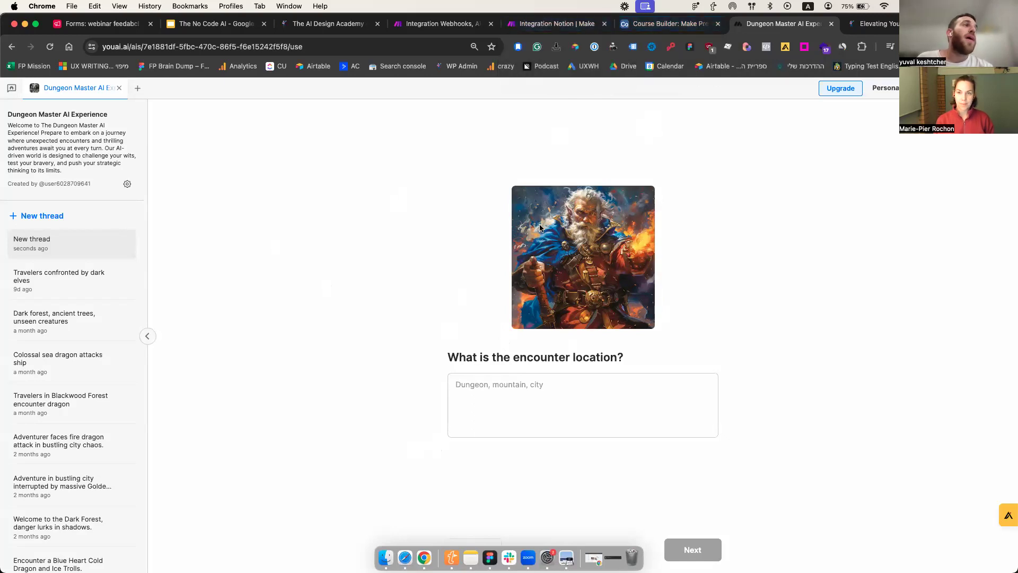
Review the AI Design Academy page down to its student companies section and select the page's web address.
{"action": "left_click", "coordinate": [325, 23]}
{"action": "scroll", "coordinate": [318, 330], "scroll_direction": "down", "scroll_amount": 5}
{"action": "scroll", "coordinate": [319, 330], "scroll_direction": "down", "scroll_amount": 4}
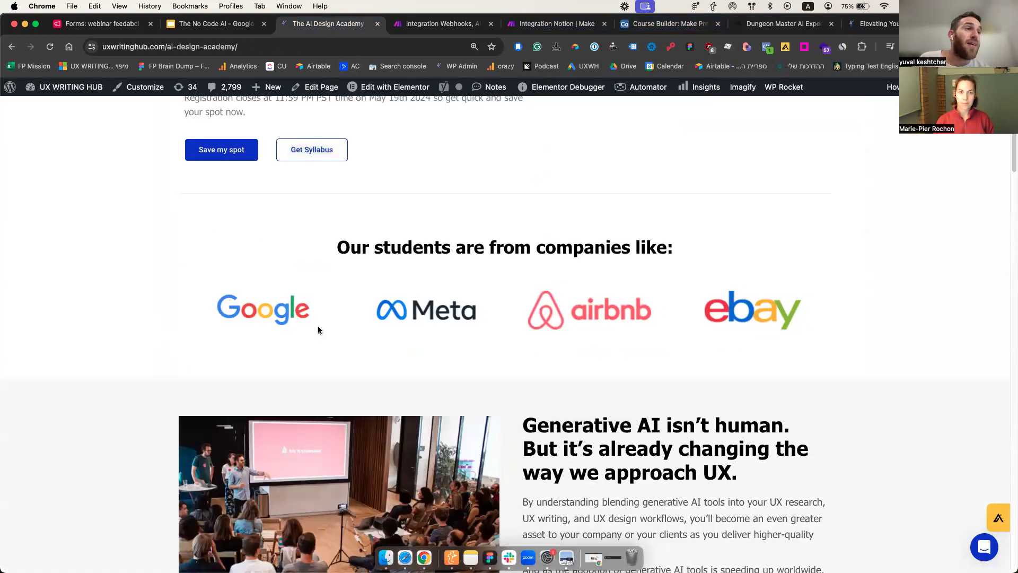
{"action": "scroll", "coordinate": [318, 330], "scroll_direction": "down", "scroll_amount": 2}
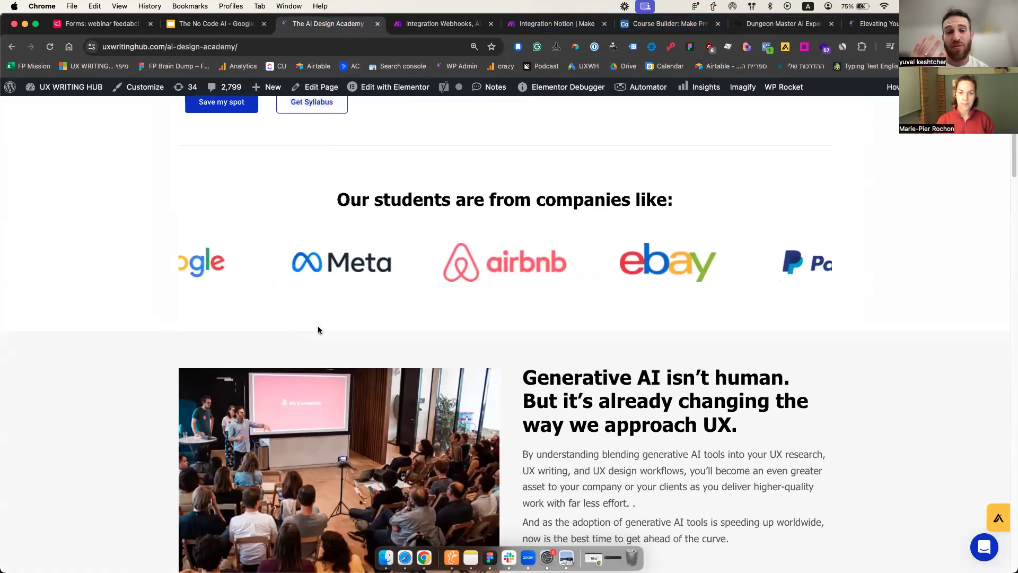
{"action": "scroll", "coordinate": [318, 330], "scroll_direction": "up", "scroll_amount": 6}
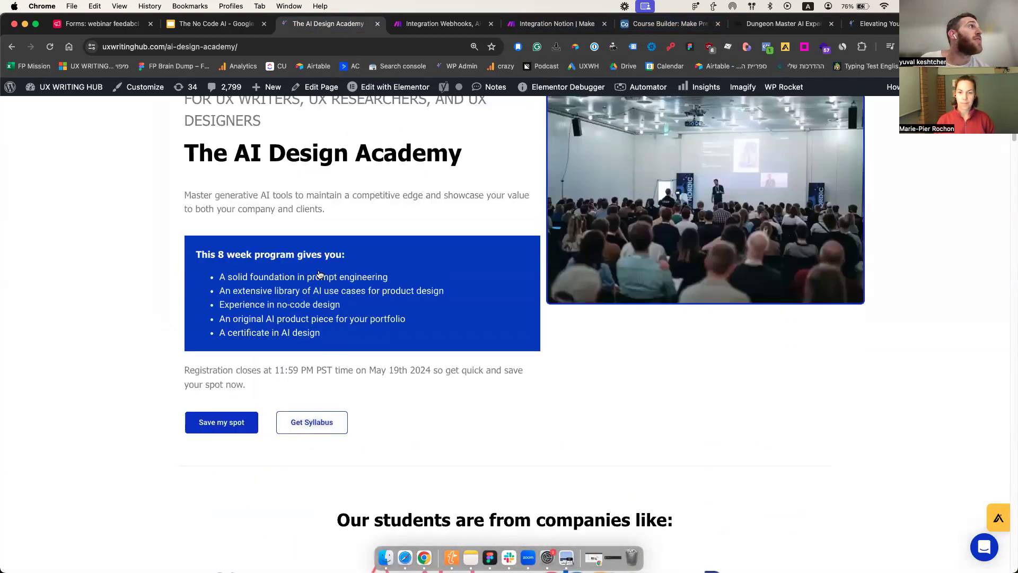
{"action": "left_click", "coordinate": [262, 45]}
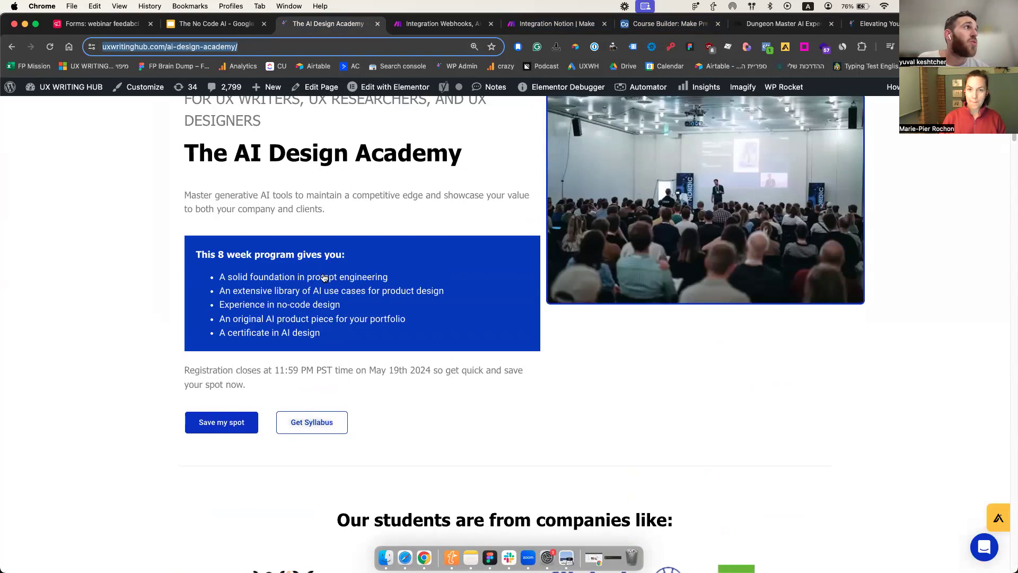
{"action": "scroll", "coordinate": [335, 290], "scroll_direction": "up", "scroll_amount": 3}
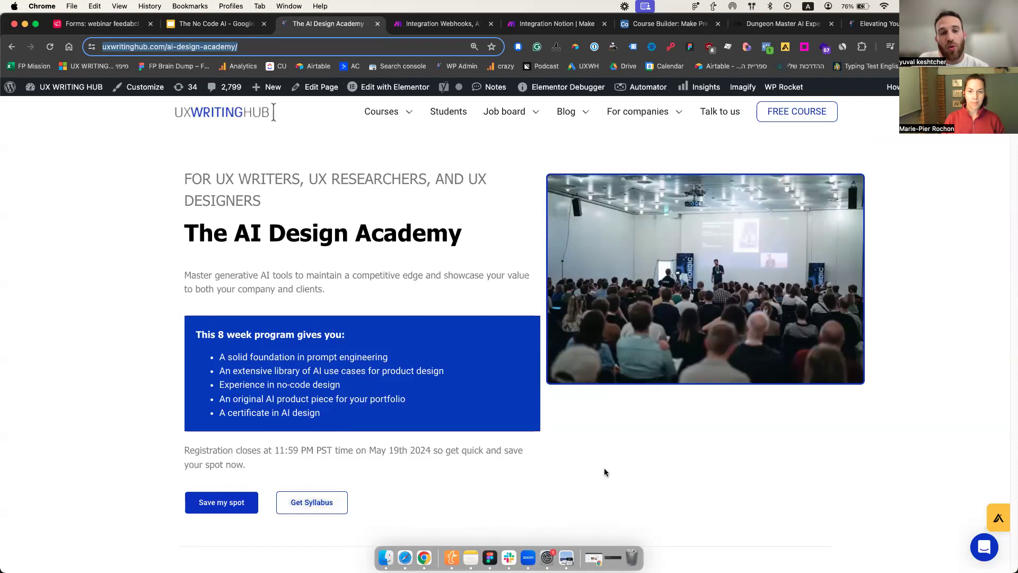
Copy the created page's URL from the Notion module's output in the Webhooks scenario run.
{"action": "left_click", "coordinate": [460, 33]}
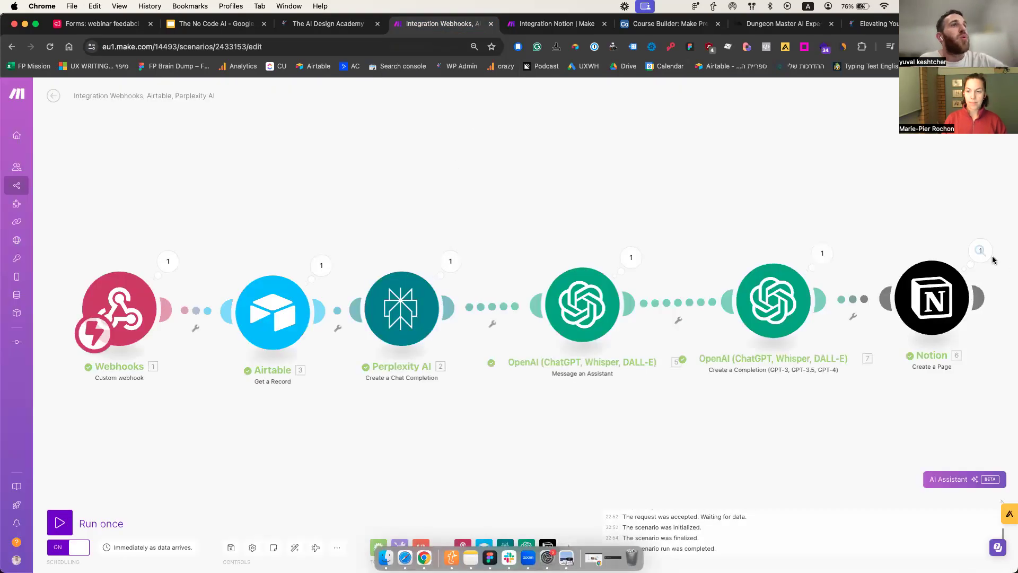
{"action": "left_click", "coordinate": [984, 256]}
{"action": "left_click_drag", "start_coordinate": [813, 325], "coordinate": [877, 333]}
{"action": "left_click", "coordinate": [816, 333]}
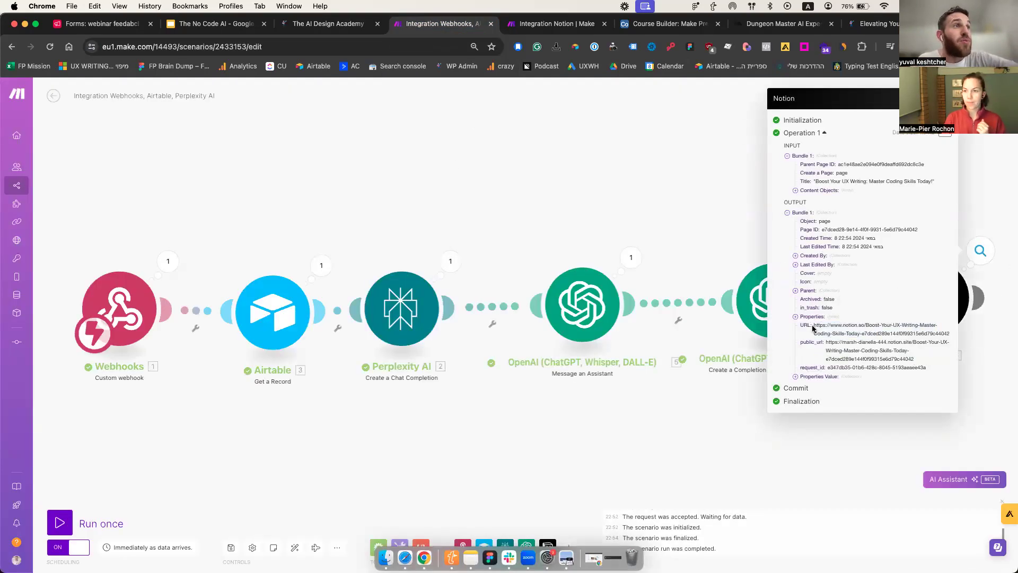
{"action": "left_click_drag", "start_coordinate": [950, 334], "coordinate": [813, 325]}
{"action": "key", "text": "super+c"}
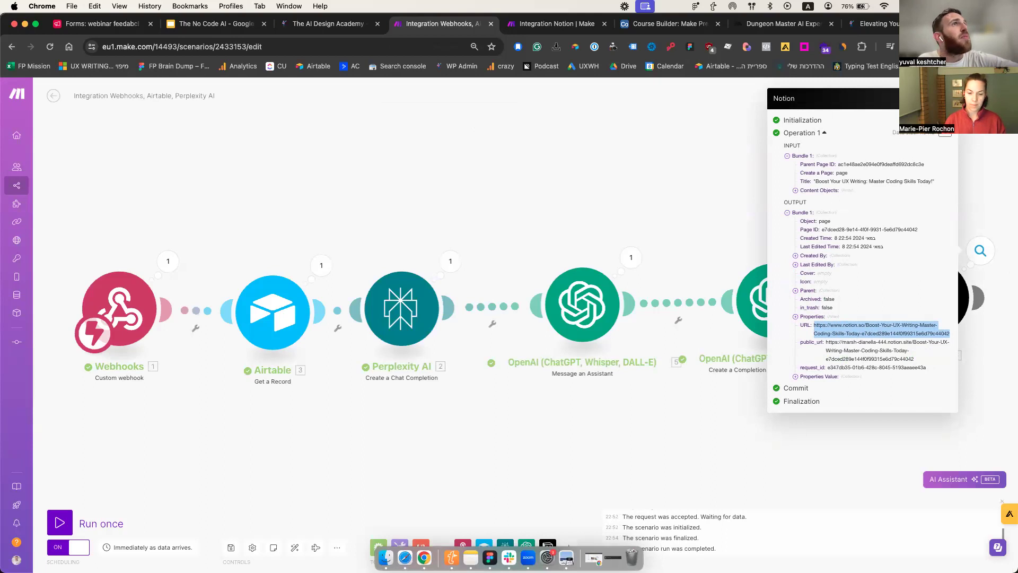
Open the copied Notion URL in a new browser tab and read the marketing brief's first Instagram post.
{"action": "key", "text": "super+t"}
{"action": "key", "text": "super+v"}
{"action": "key", "text": "Return"}
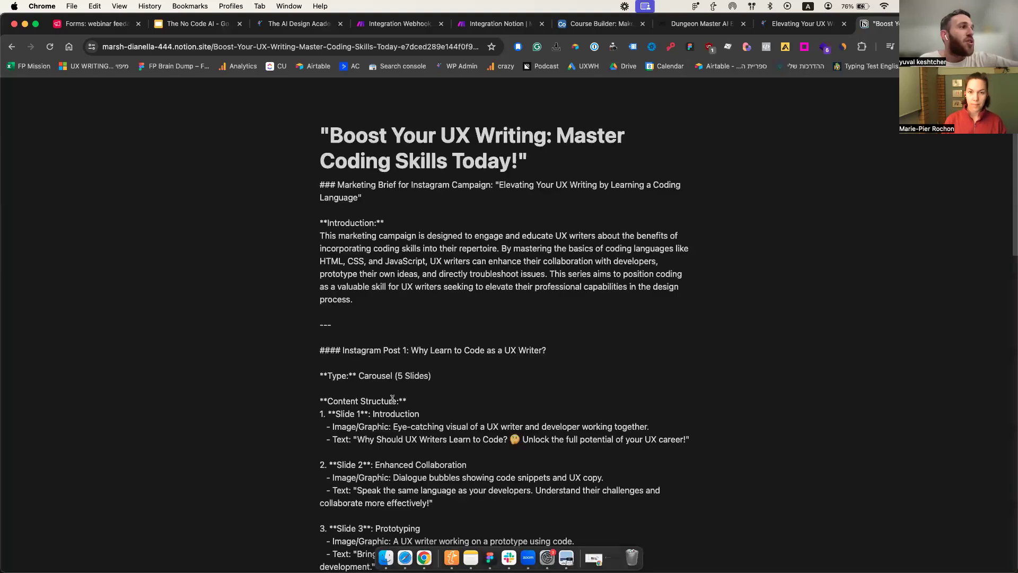
{"action": "scroll", "coordinate": [399, 389], "scroll_direction": "down", "scroll_amount": 5}
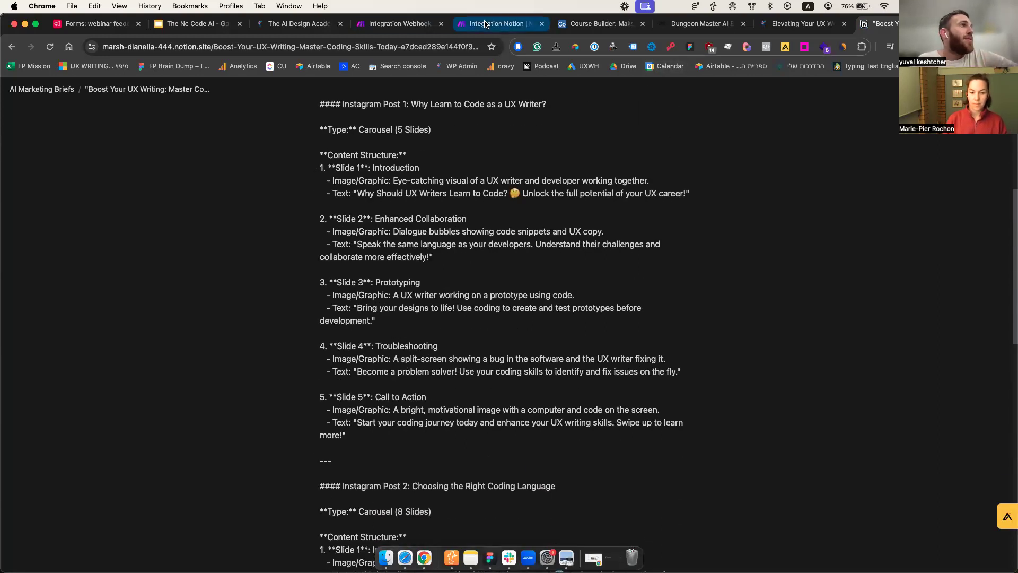
Attach an empty module after the scenario's Notion module and search the apps for "gma".
{"action": "left_click", "coordinate": [430, 25]}
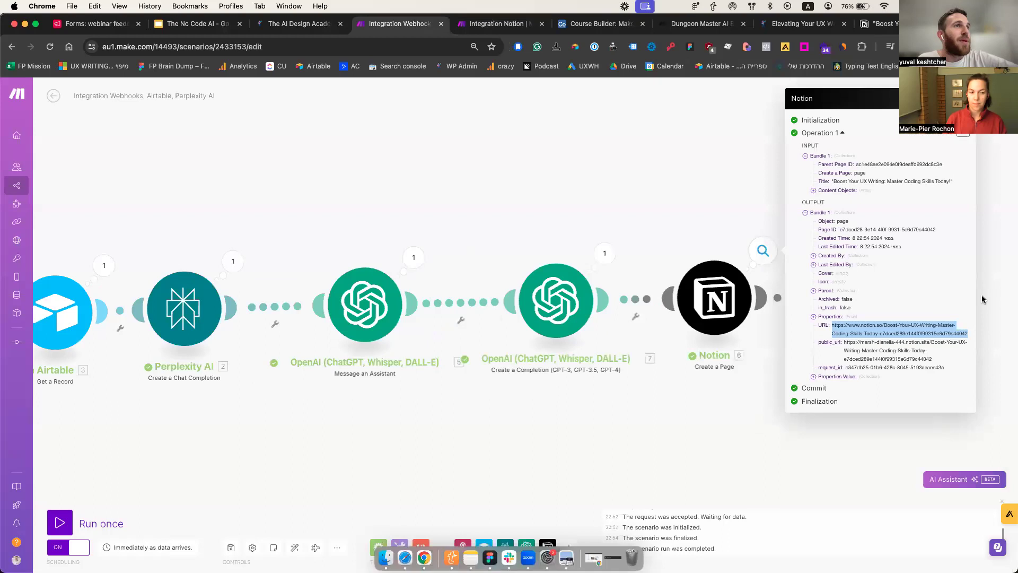
{"action": "left_click", "coordinate": [982, 299]}
{"action": "left_click", "coordinate": [660, 310]}
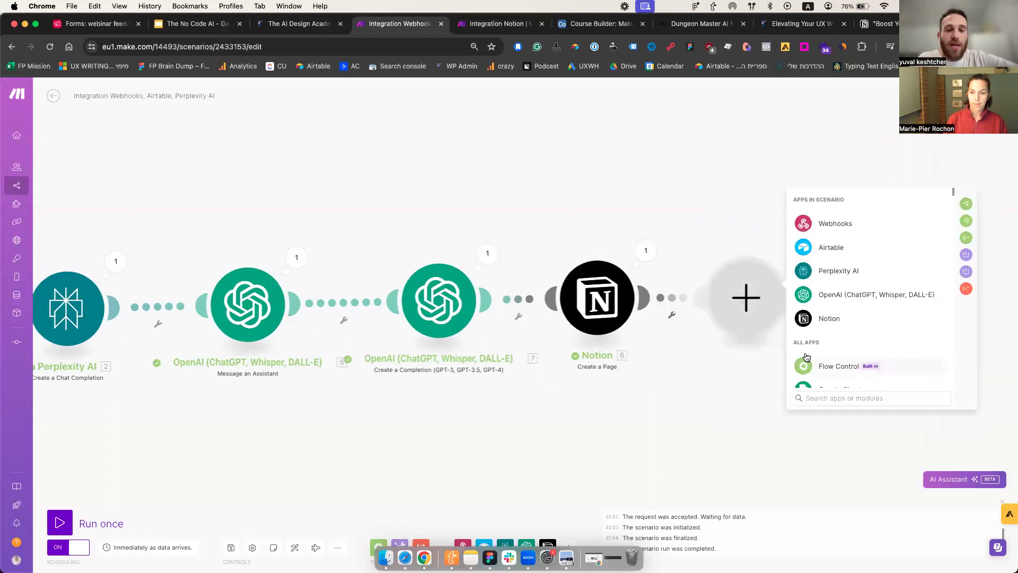
{"action": "type", "text": "gma"}
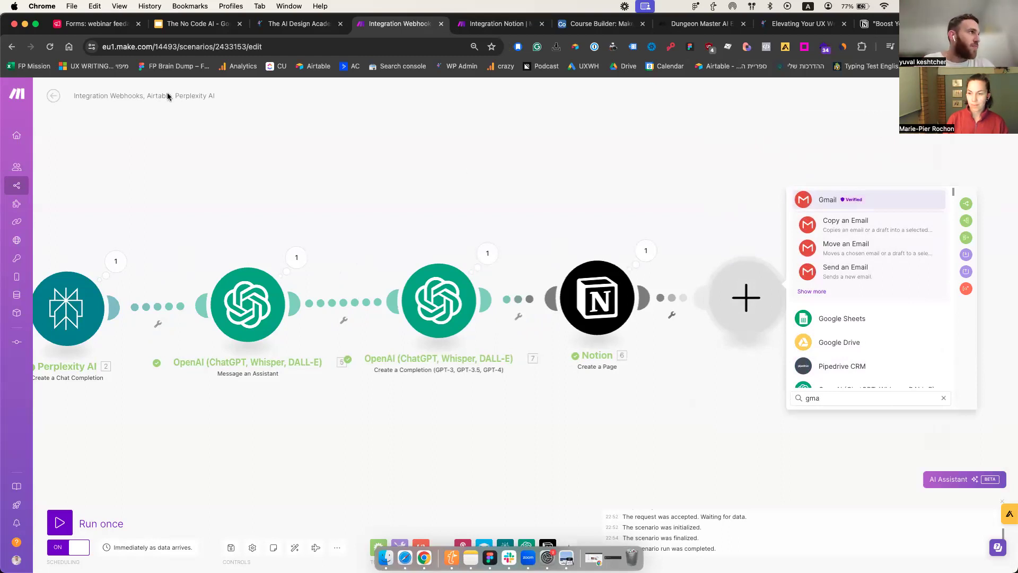
Copy the web address of the AI Design Academy page.
{"action": "left_click", "coordinate": [280, 31]}
{"action": "left_click", "coordinate": [280, 46]}
{"action": "key", "text": "super+c"}
{"action": "key", "text": "super+c"}
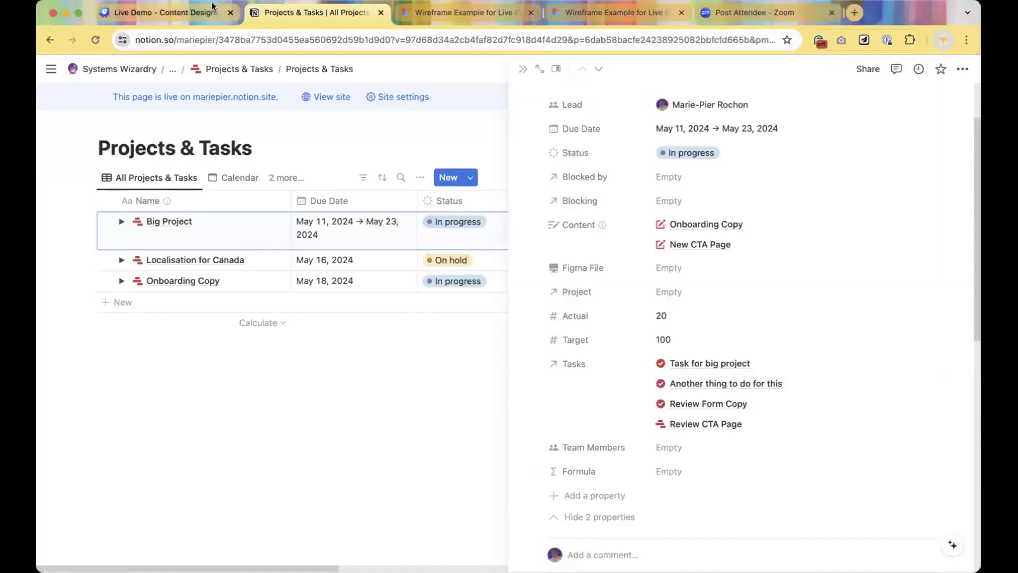
Switch to the Canva slide deck "Live Demo - Content Designer's Toolbox".
{"action": "left_click", "coordinate": [212, 7]}
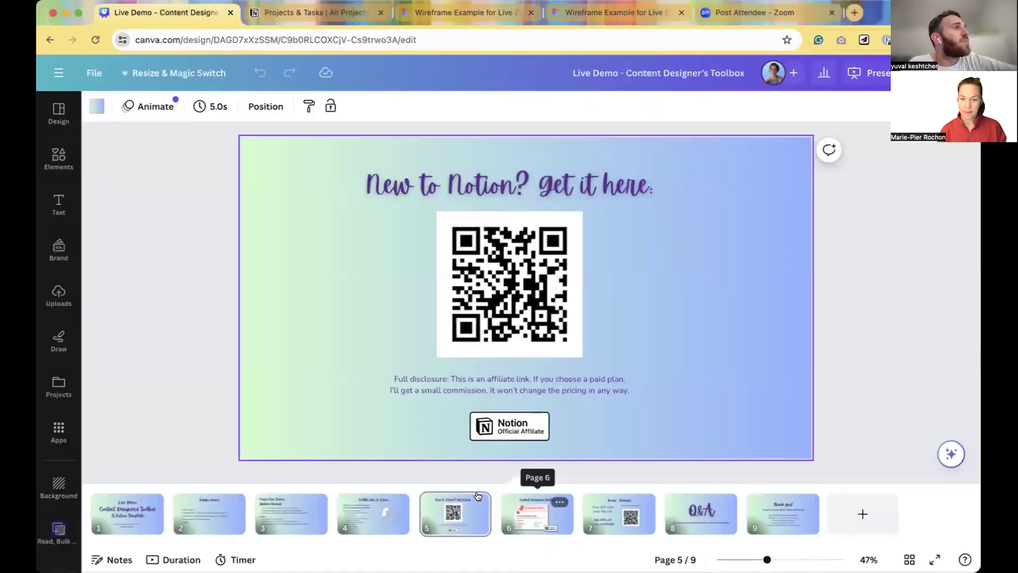